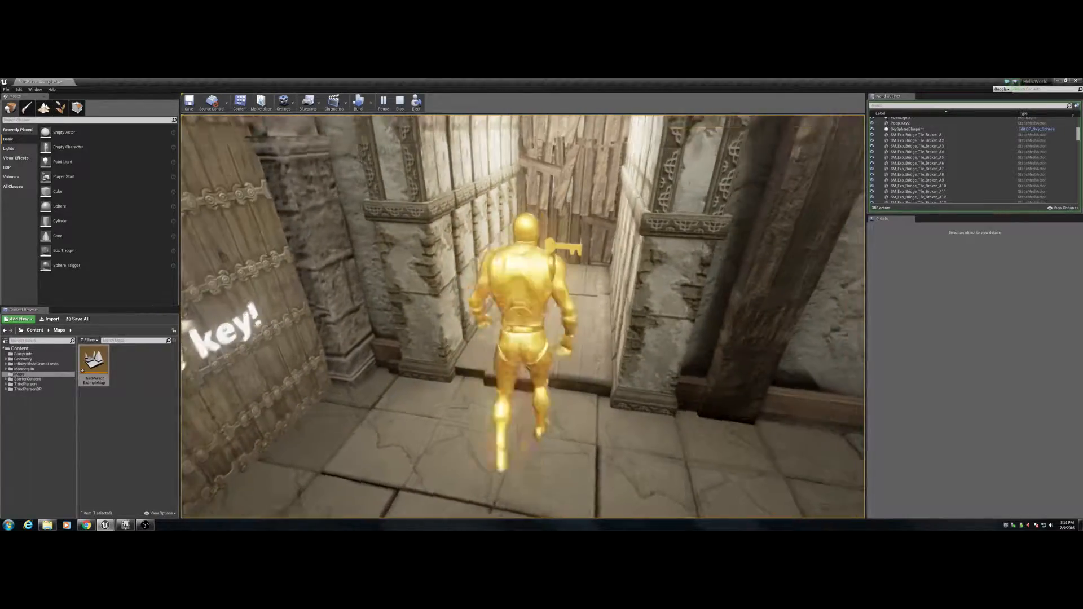
- Playtest the level by walking the character with the key through the double doors, then end the session
key(w)
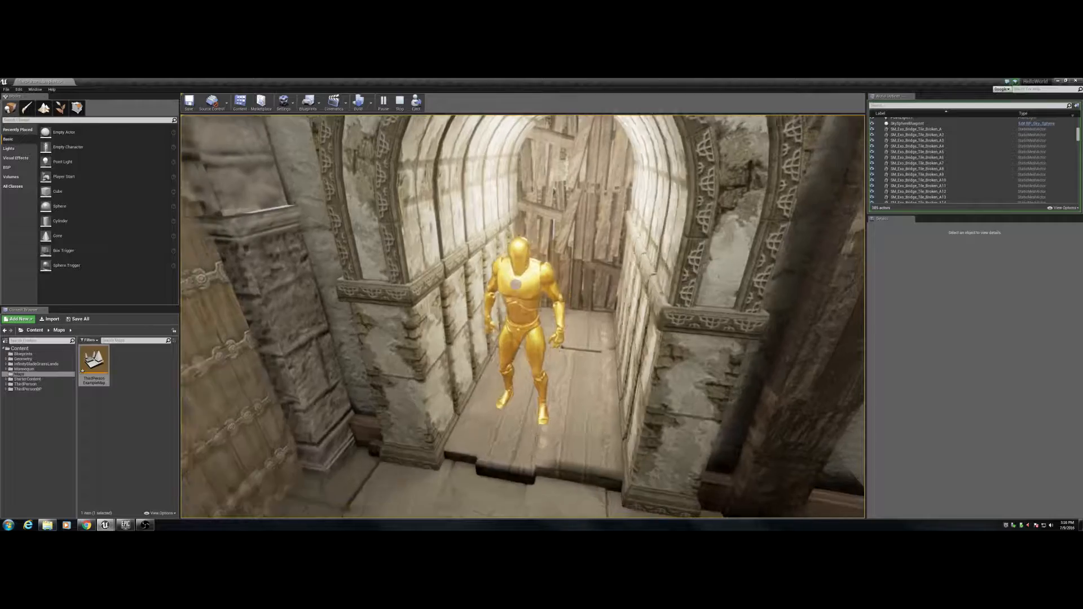
key(s)
key(a)
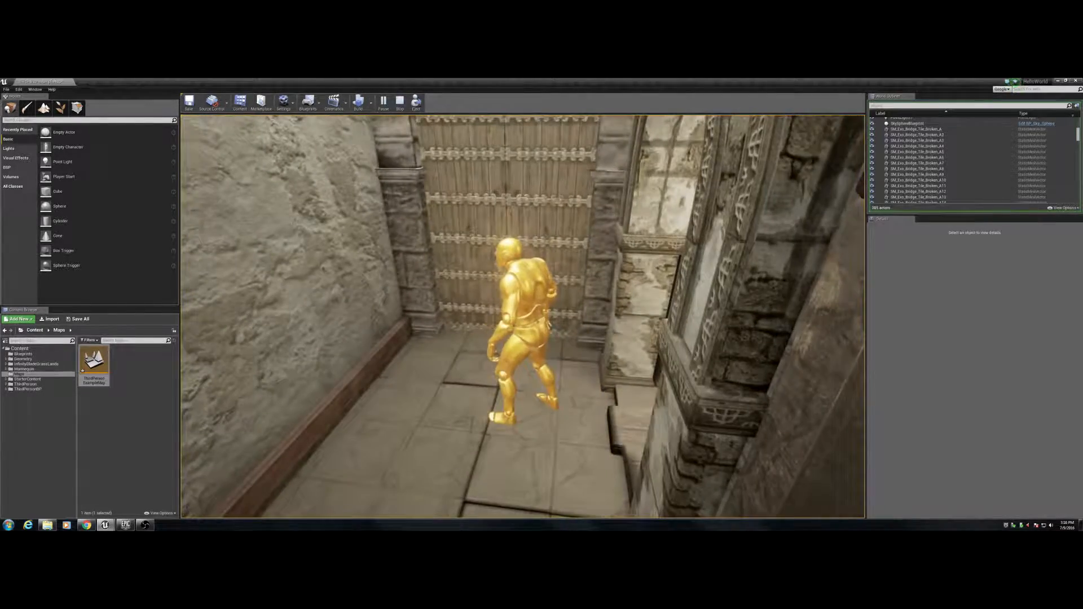
key(w)
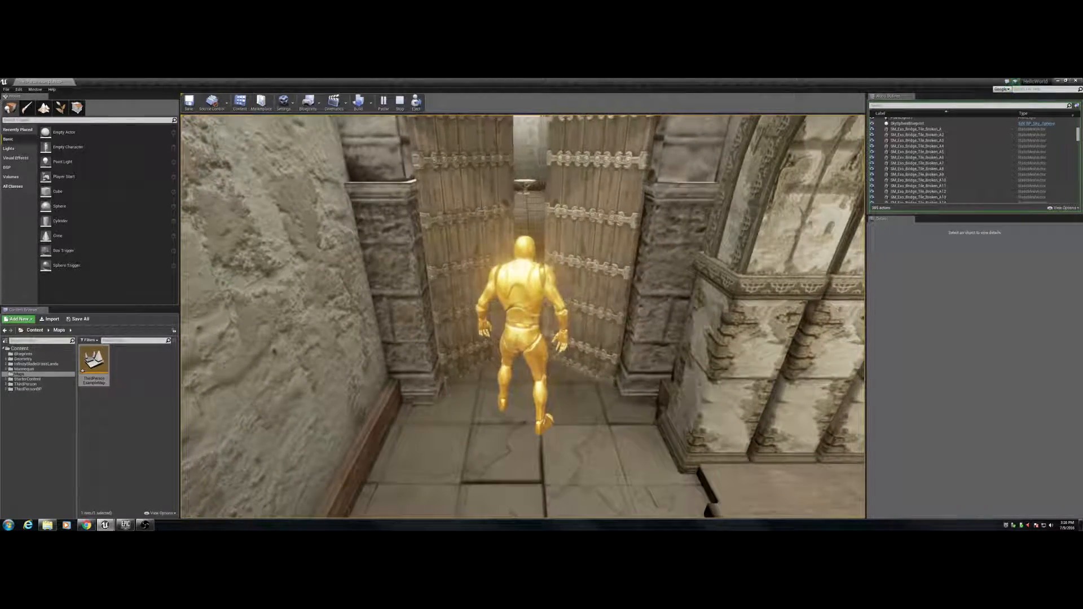
key(w)
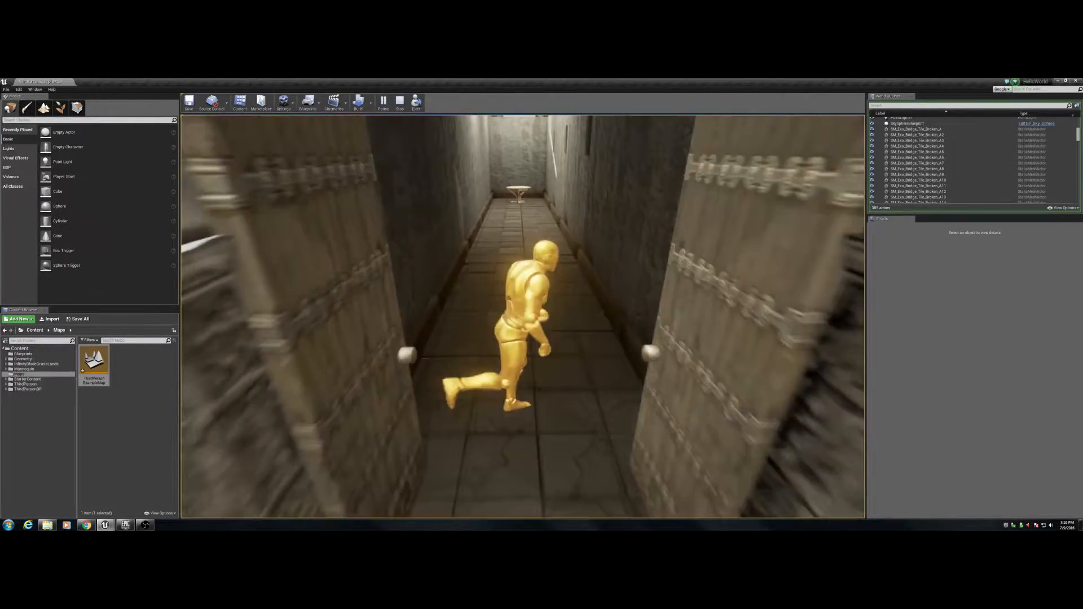
key(s)
key(Escape)
- Open the TriggerBox_Door2 blueprint from the trigger box in front of the double doors and show its whole event graph
right_drag(522, 315, 510, 349)
click(536, 269)
key(ctrl+e)
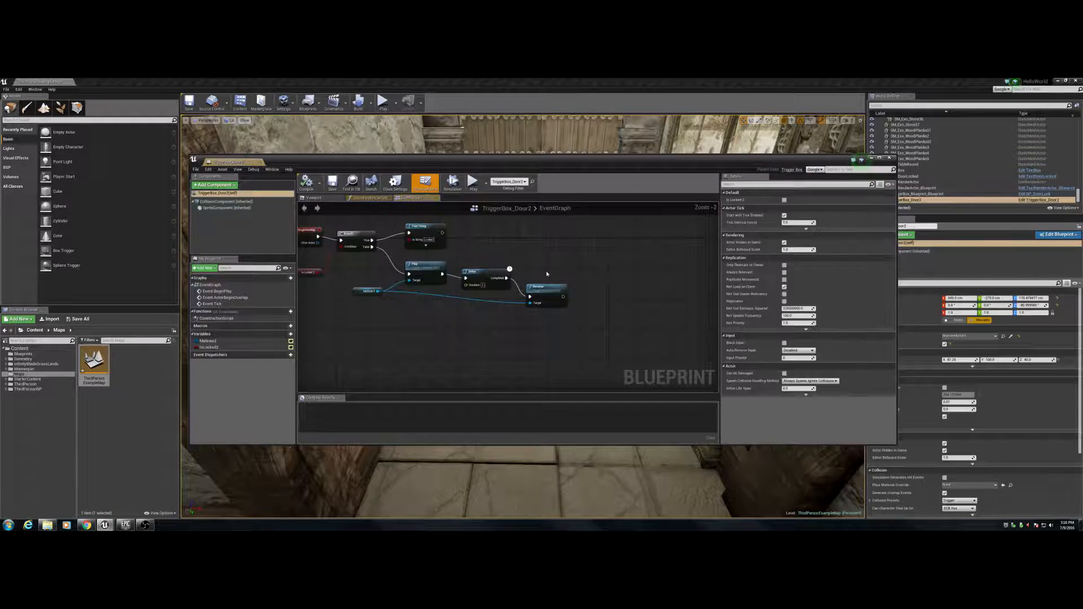
right_drag(571, 253, 642, 261)
scroll(442, 281, up, 2)
right_drag(442, 281, 404, 291)
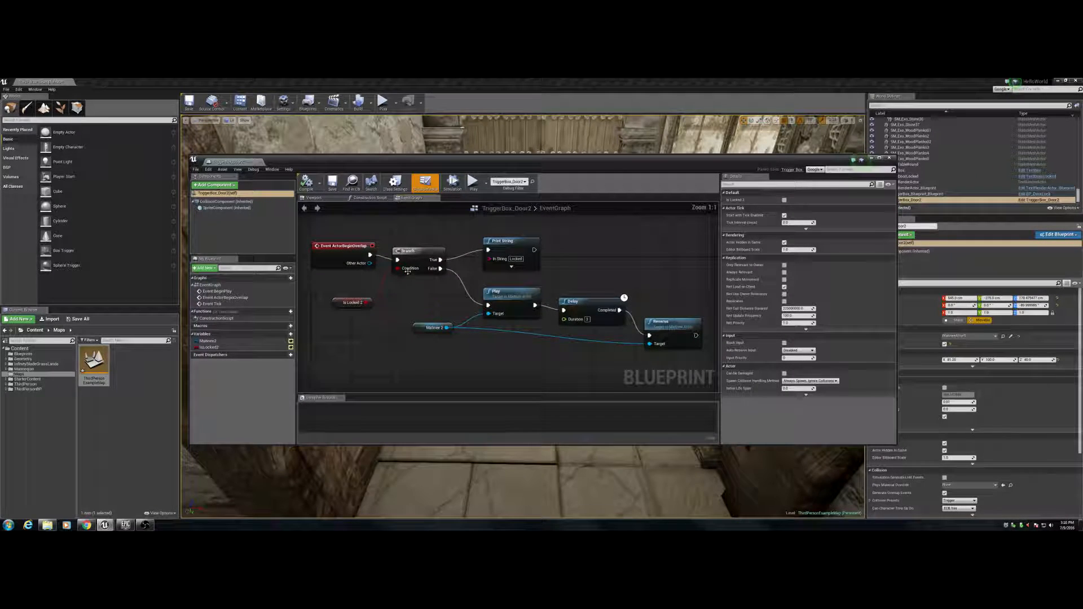
- Examine the Event ActorBeginOverlap node and the details of the IsLocked2 variable used by the Branch
click(362, 249)
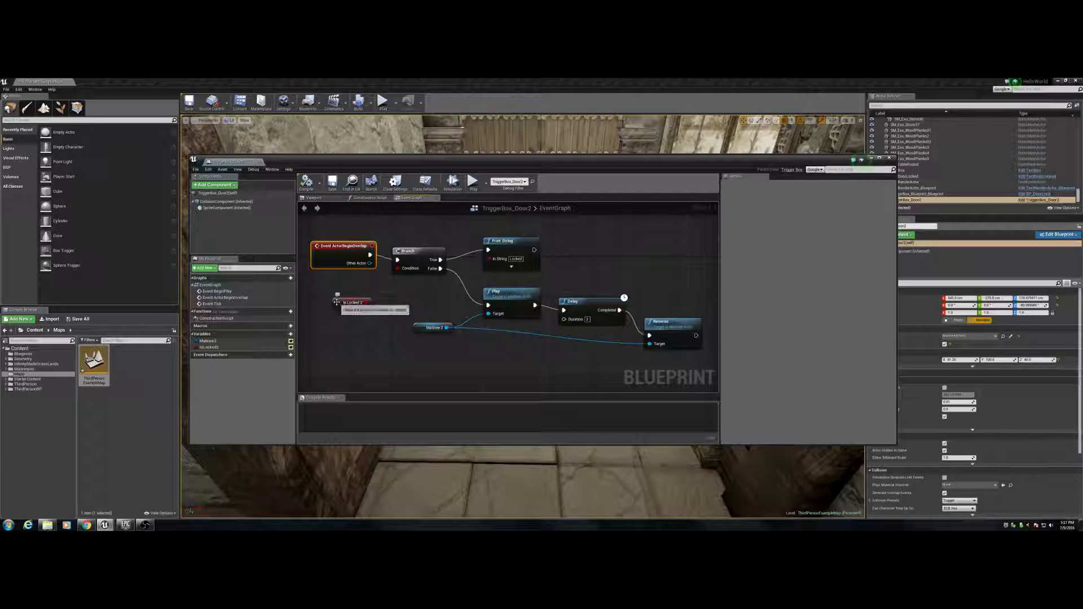
click(341, 303)
click(223, 347)
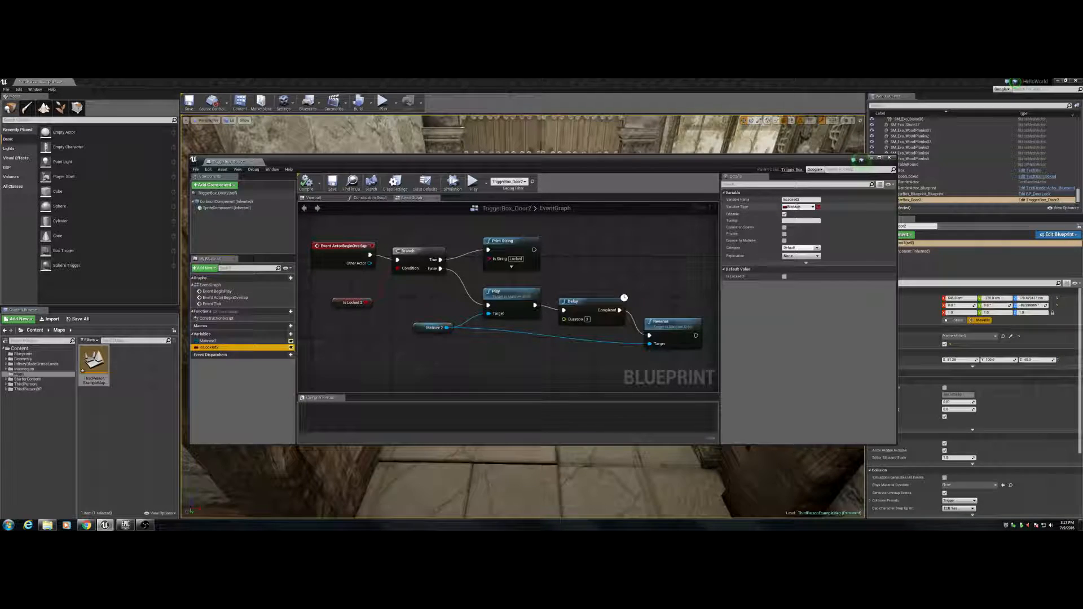
- Add a second Event ActorBeginOverlap node in the empty area below the existing door logic
scroll(519, 323, down, 2)
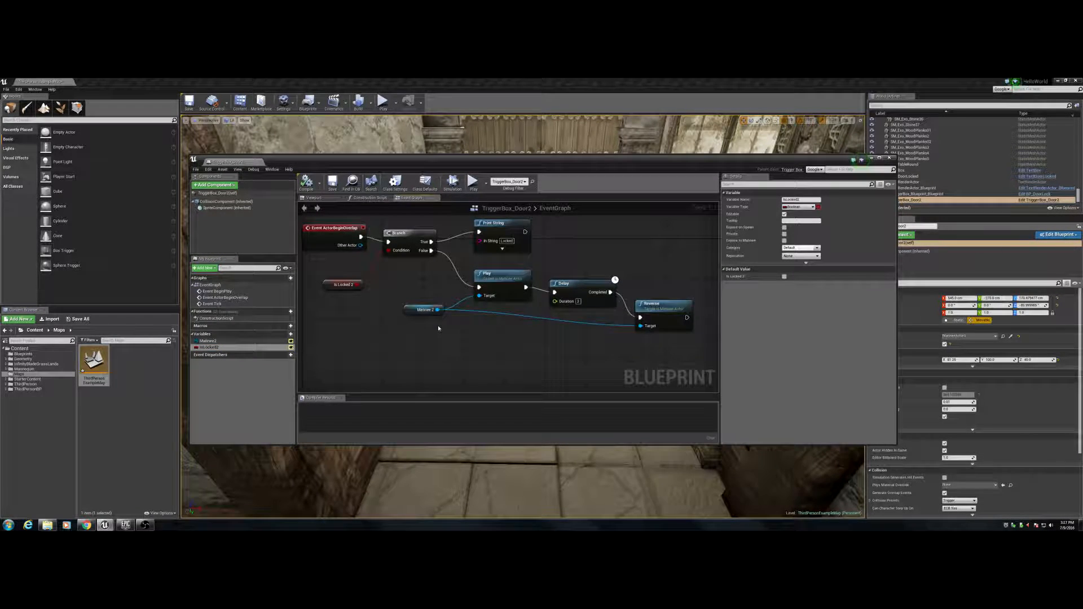
right_click(338, 342)
text(event)
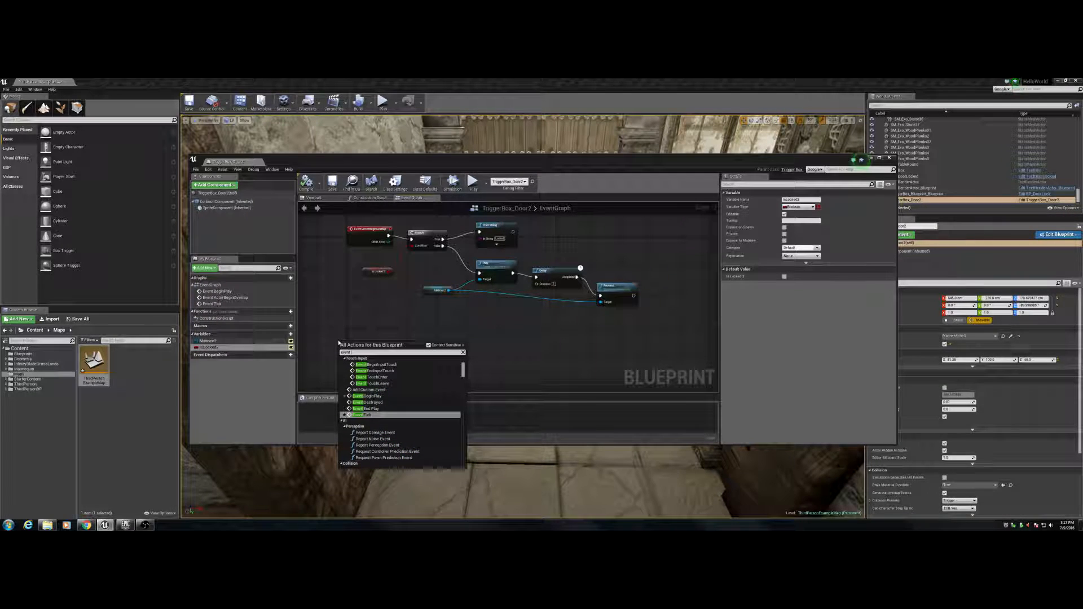
text( actor)
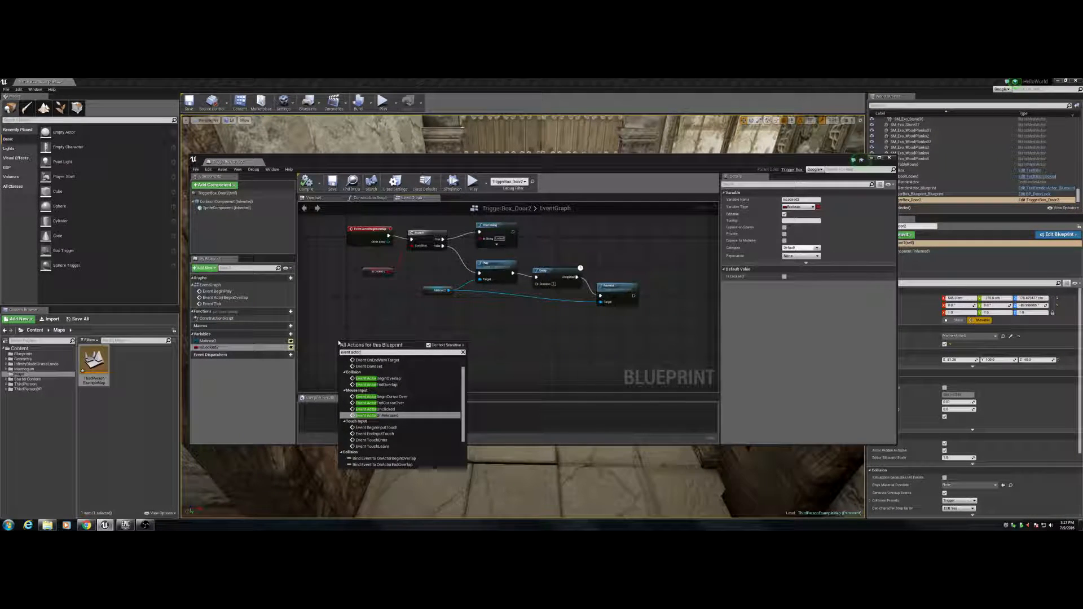
click(395, 379)
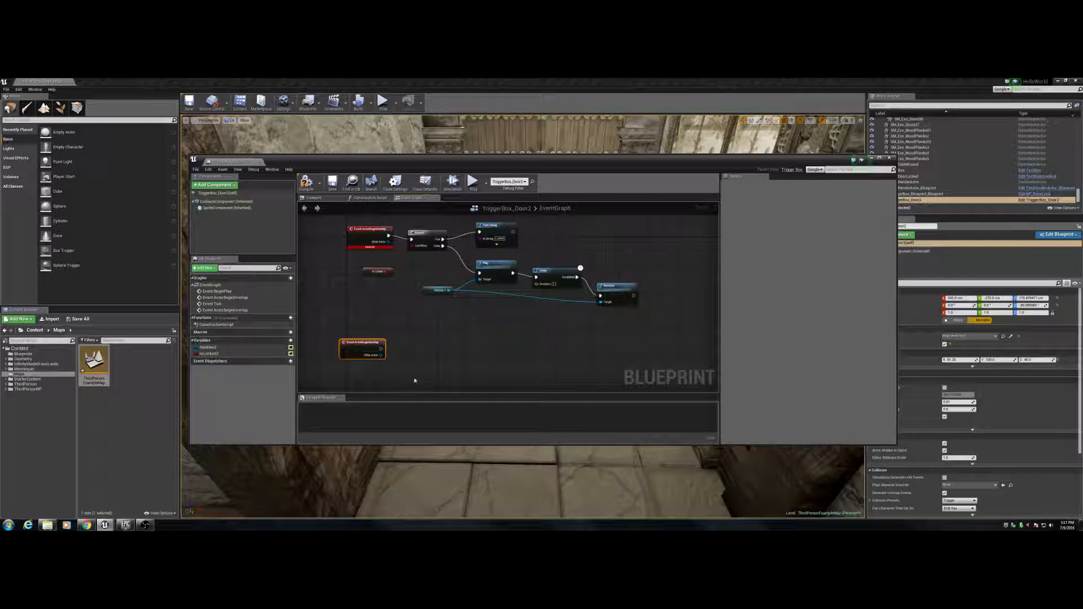
- Add a Branch node wired to the execution output of the new Event ActorBeginOverlap
drag(381, 349, 421, 351)
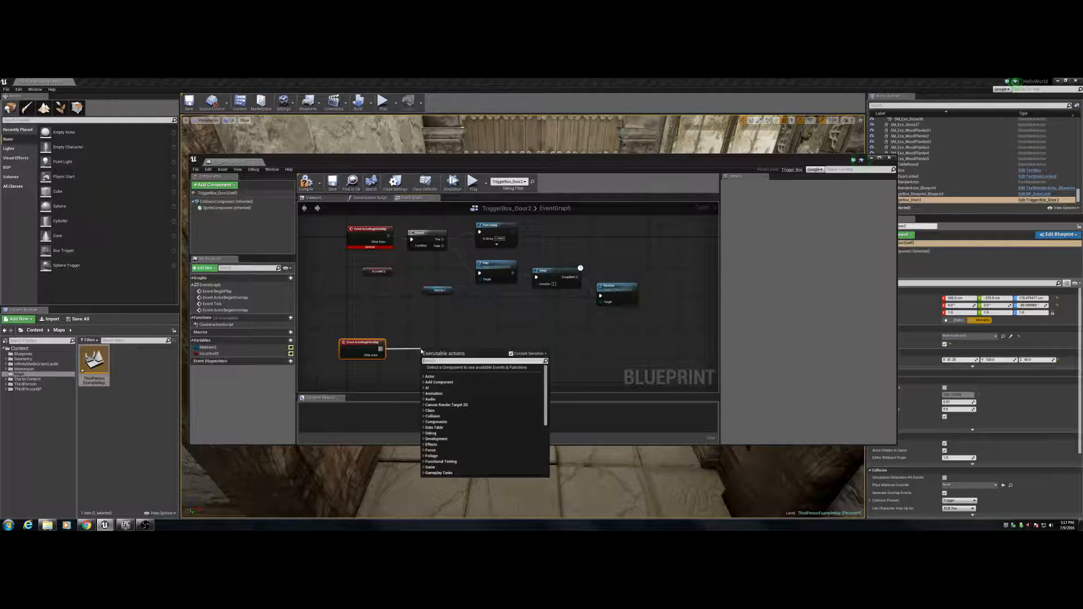
text(bran)
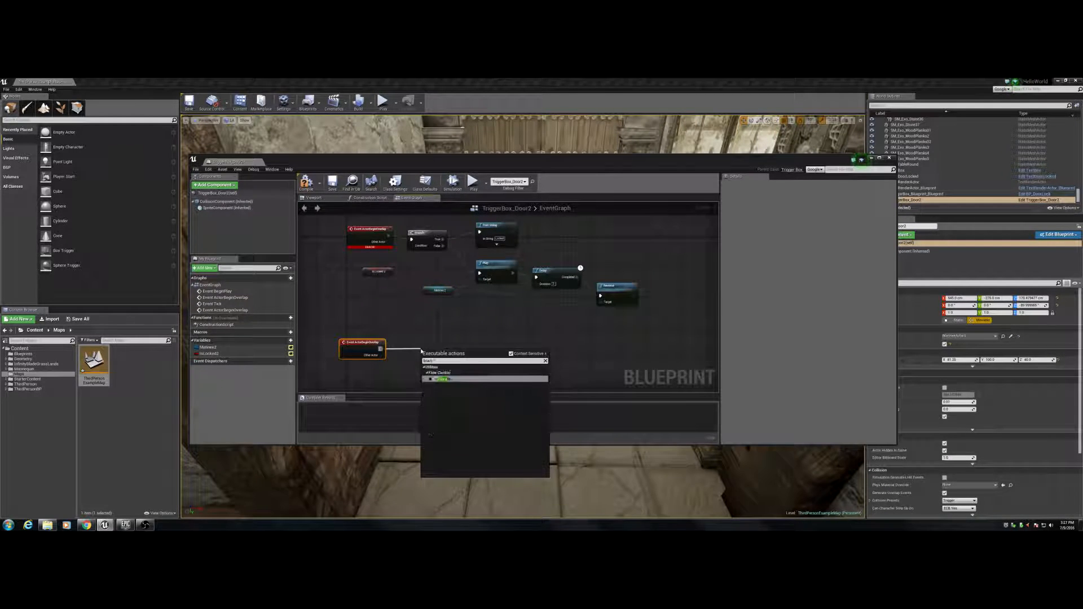
click(446, 379)
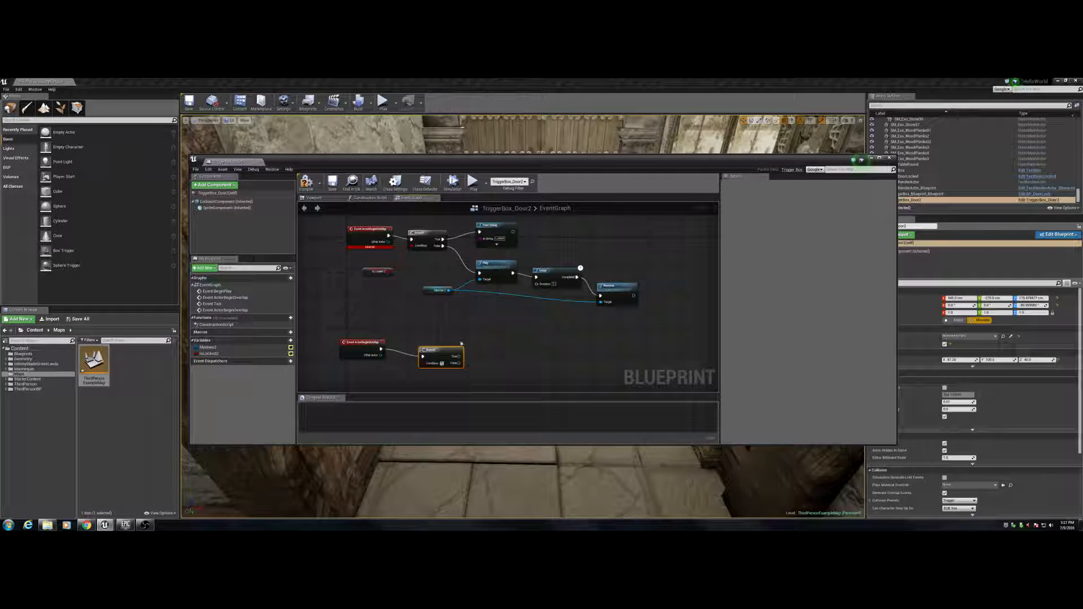
right_drag(463, 333, 471, 316)
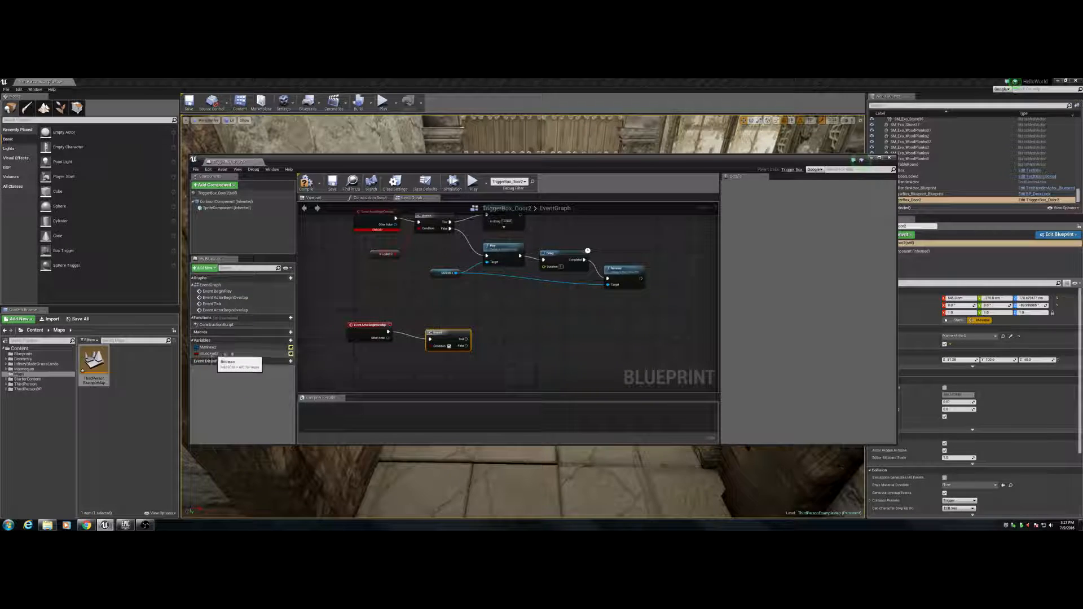
- Inspect the variable type setting of the IsLocked2 variable
click(242, 354)
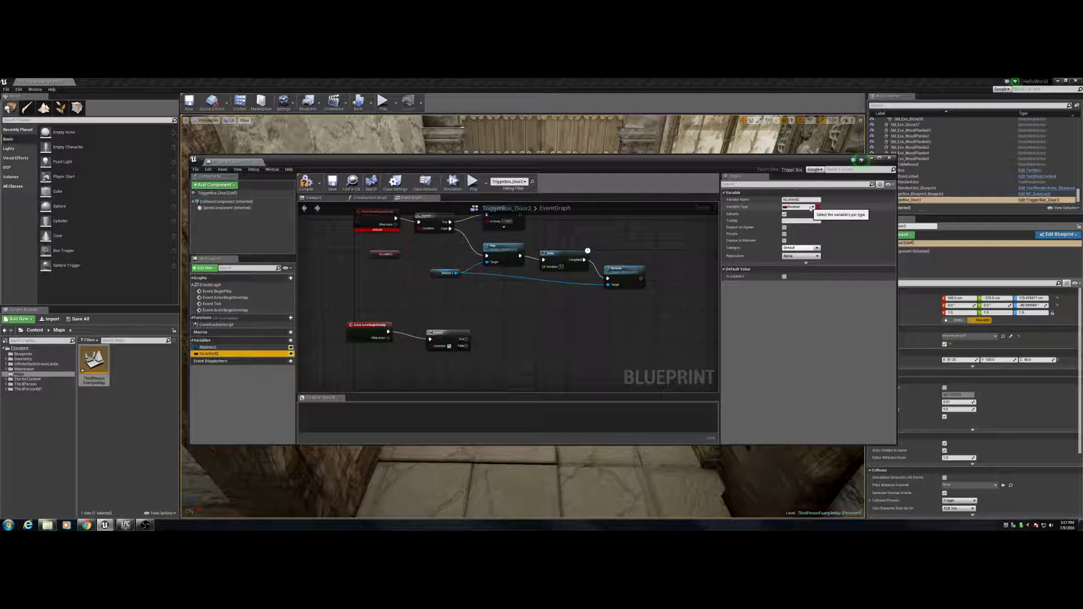
click(798, 207)
click(804, 207)
click(805, 208)
click(804, 208)
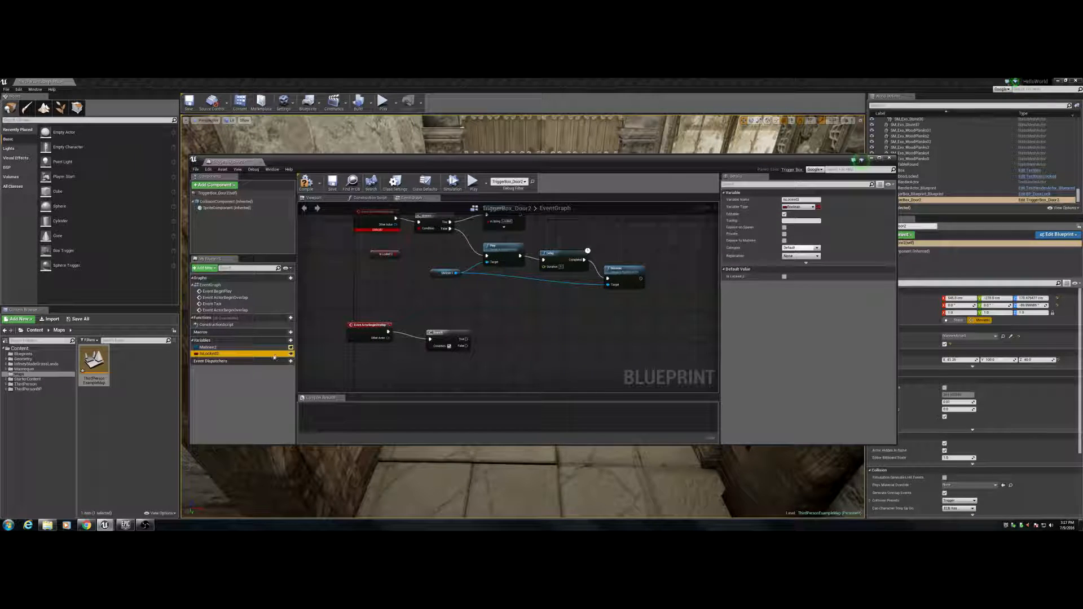
- Feed the IsLocked2 variable into the new Branch's Condition and toggle the variable's Editable option off and back on
drag(274, 356, 431, 346)
click(428, 375)
click(784, 214)
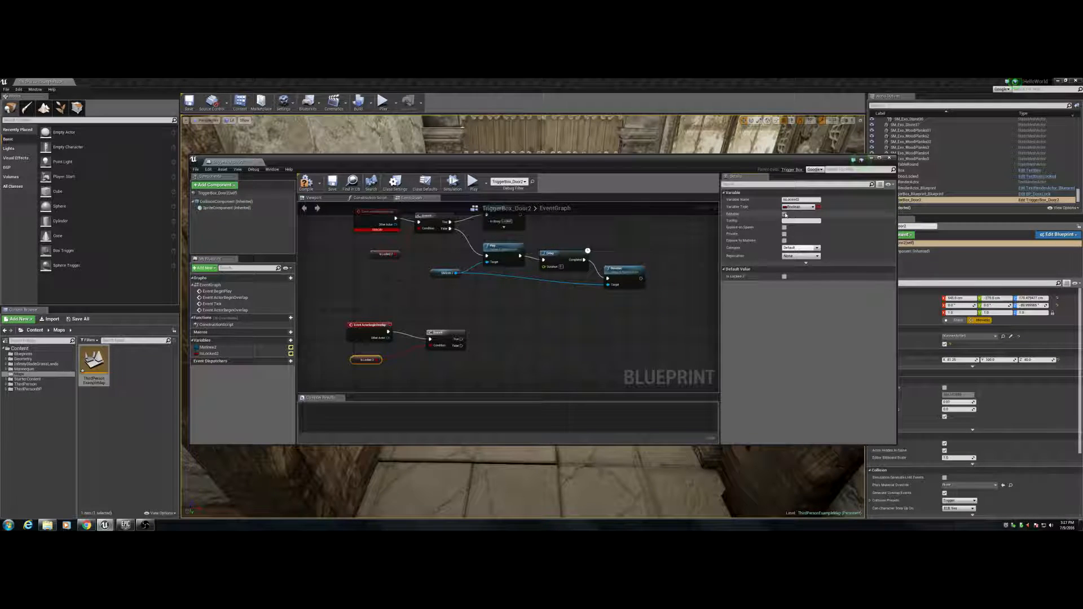
click(784, 214)
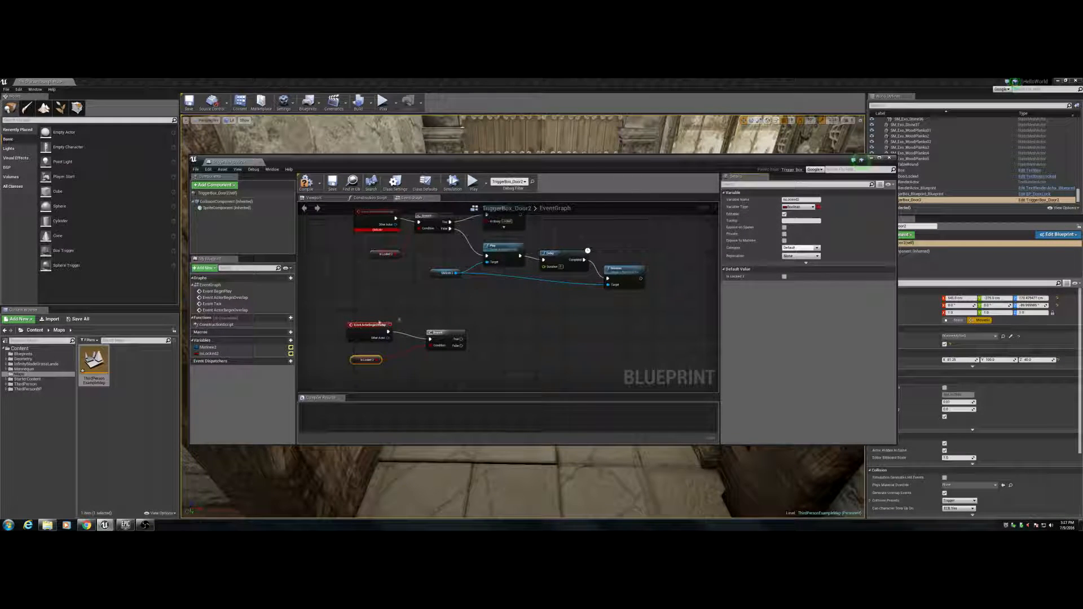
- Add a Print String node to the new Branch's True output, then save and compile the blueprint
right_drag(476, 292, 450, 289)
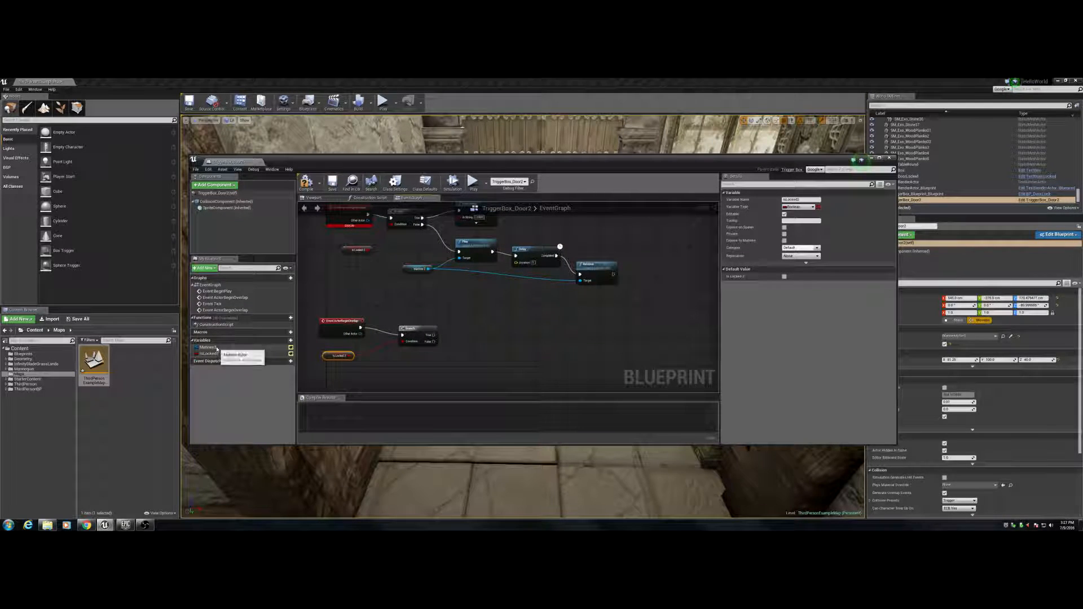
mouse_move(456, 320)
right_down()
mouse_move(468, 323)
mouse_move(466, 338)
right_up()
drag(440, 355, 516, 348)
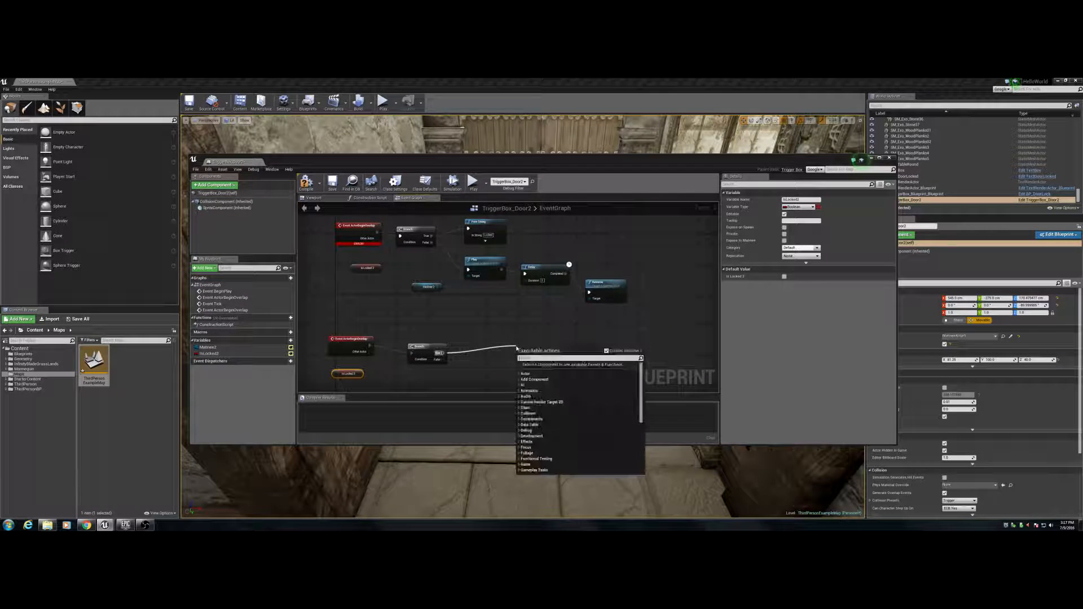
text(print)
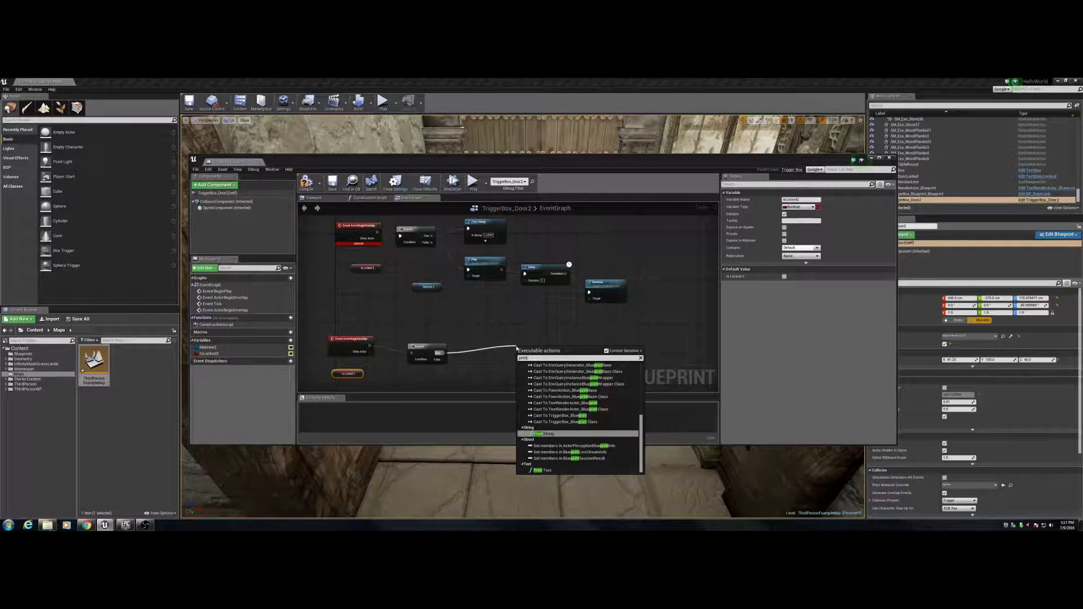
key(Return)
drag(539, 350, 493, 334)
right_drag(575, 355, 596, 333)
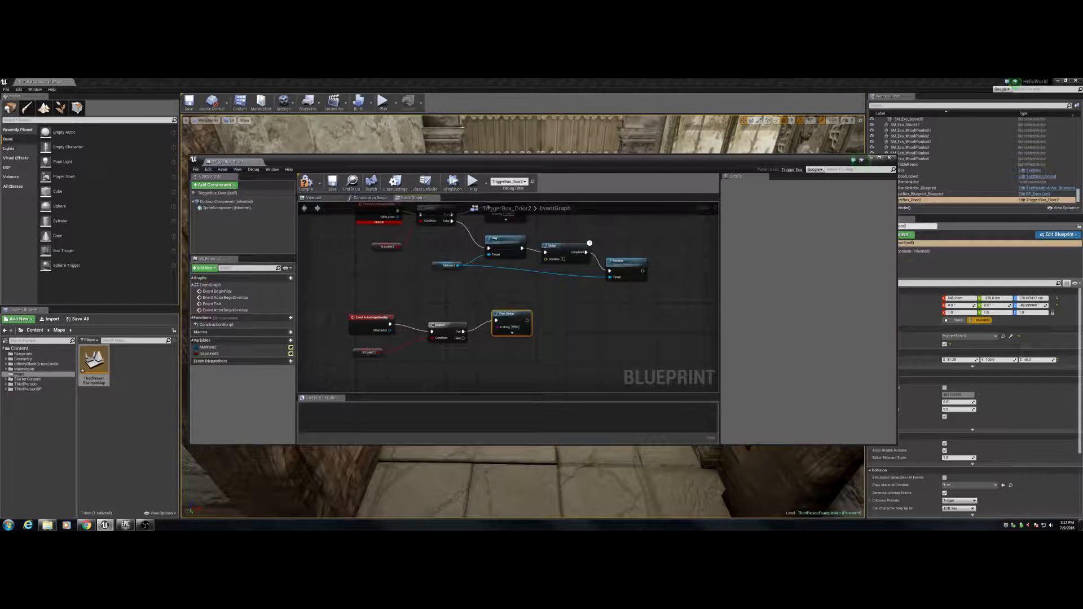
click(449, 265)
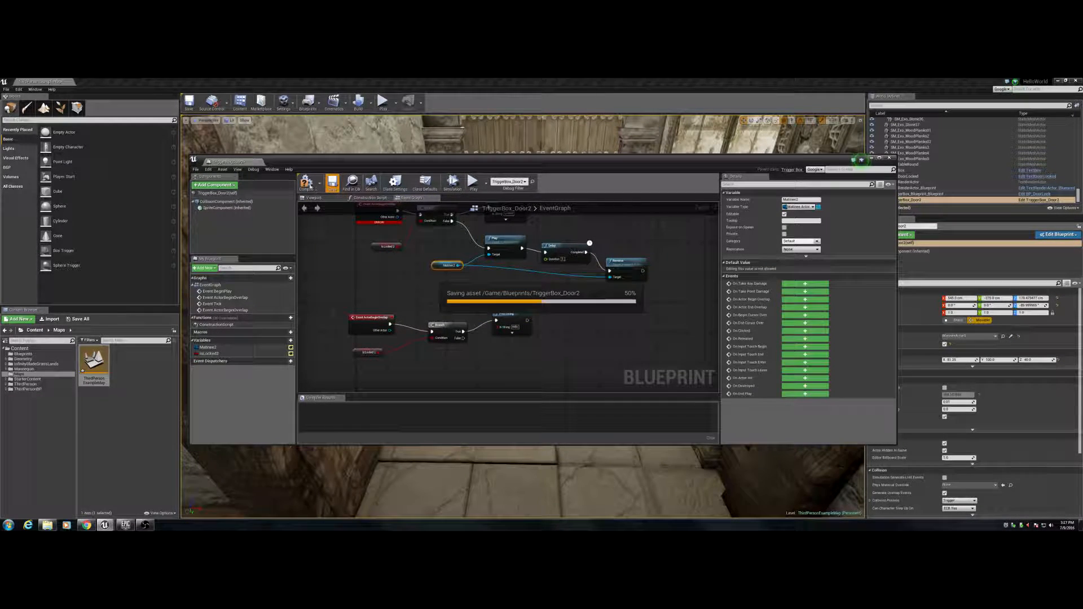
click(306, 184)
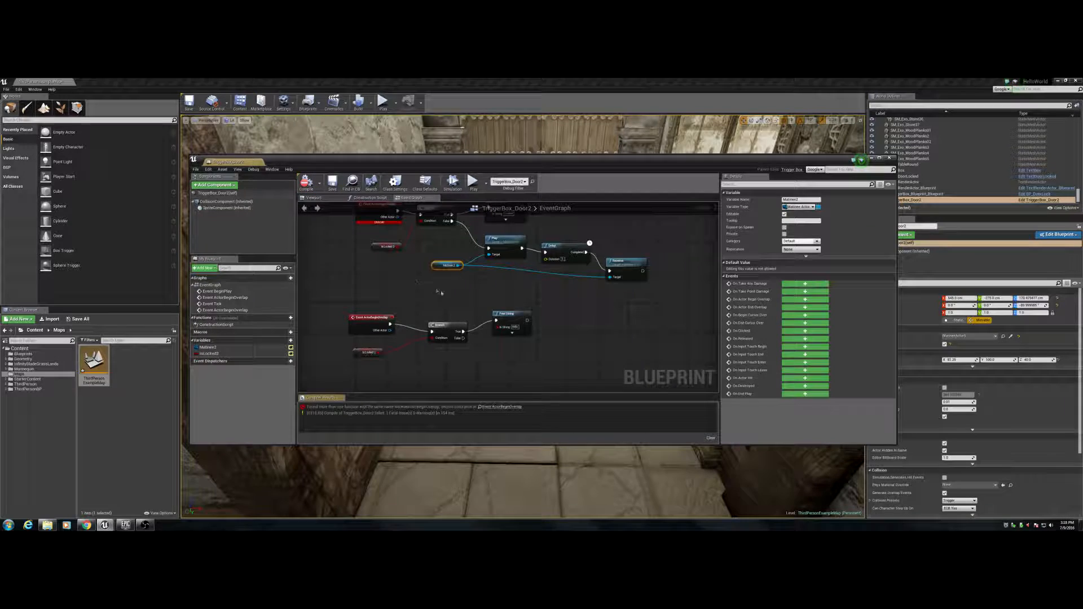
- Delete the duplicate overlap event with its Branch, IsLocked2 and Print String nodes, and recompile the blueprint
click(535, 379)
drag(526, 375, 364, 303)
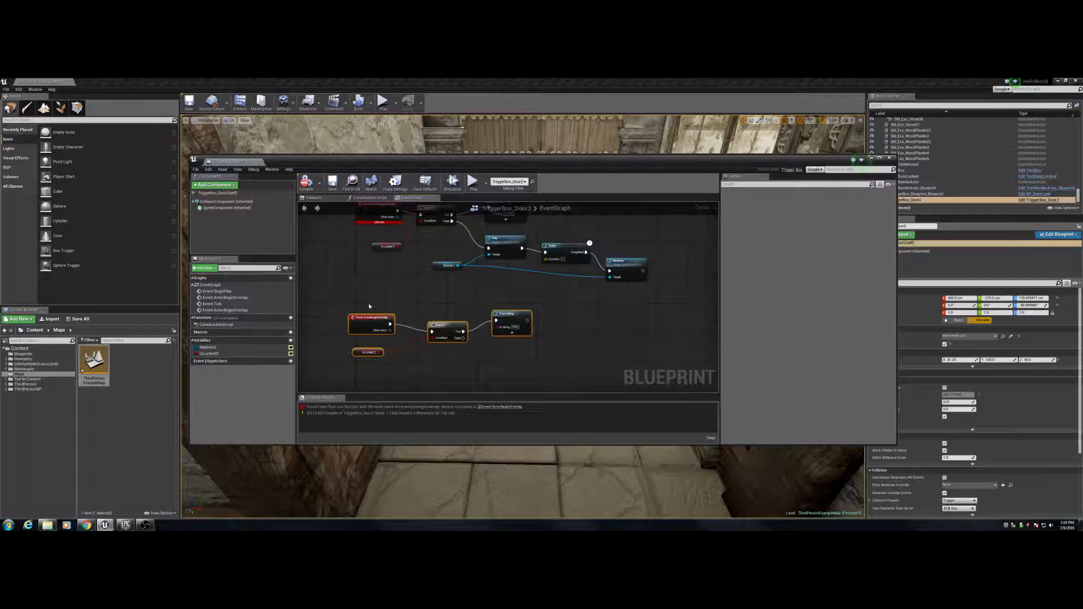
key(ctrl+z)
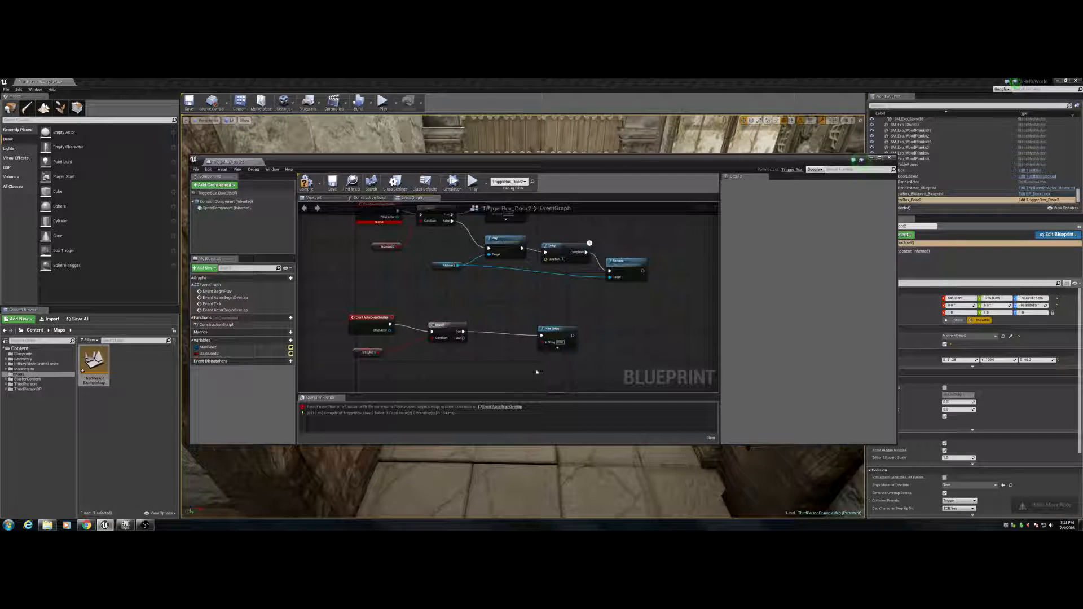
drag(536, 372, 307, 289)
key(Delete)
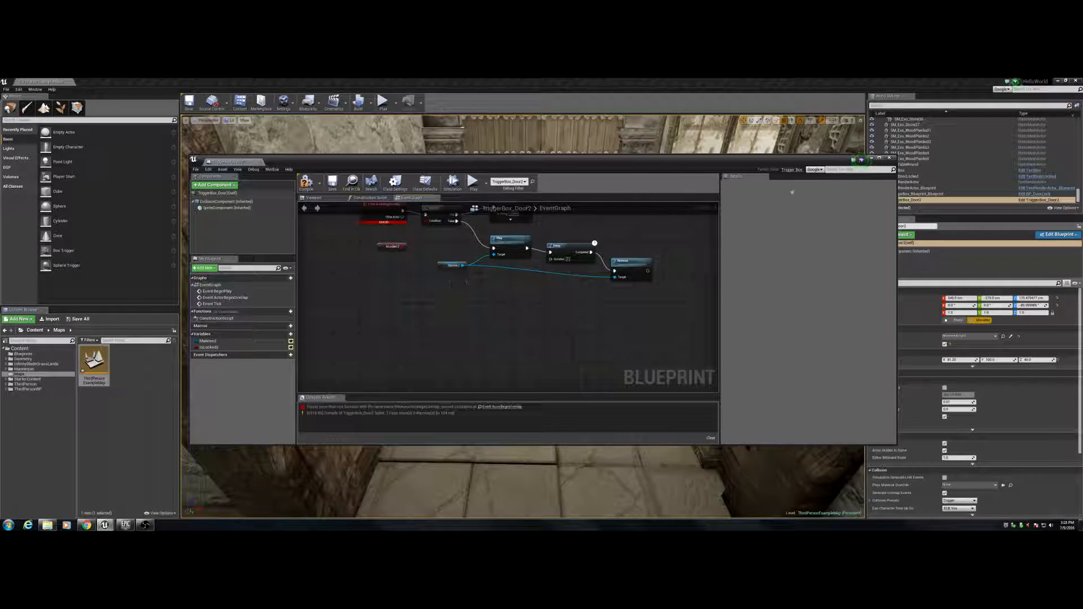
click(306, 182)
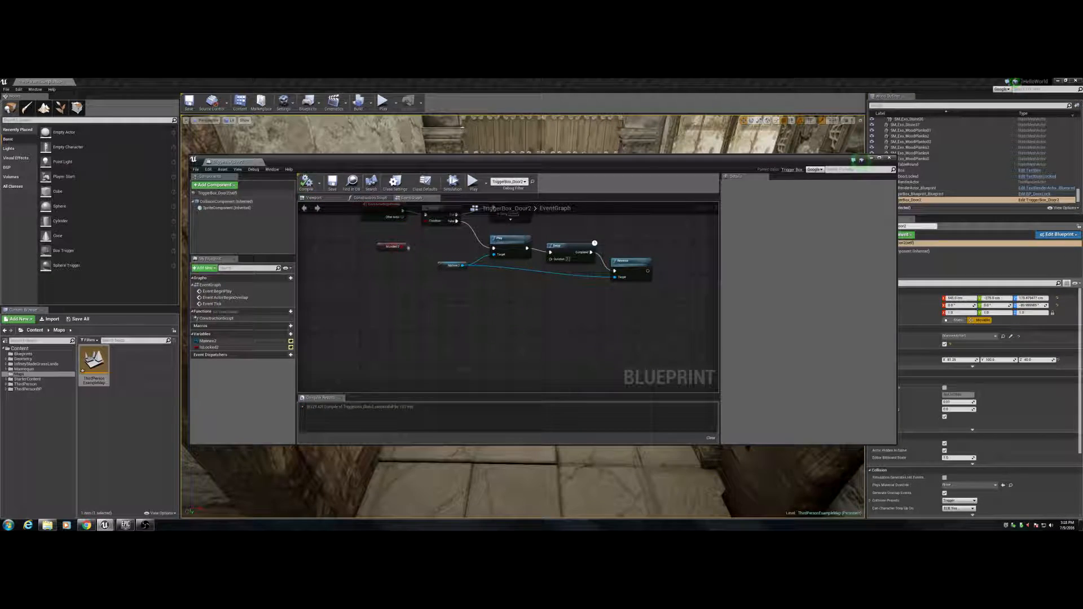
- Open the door's matinee from the level's existing matinees, preview its playback, and close the editor
click(871, 158)
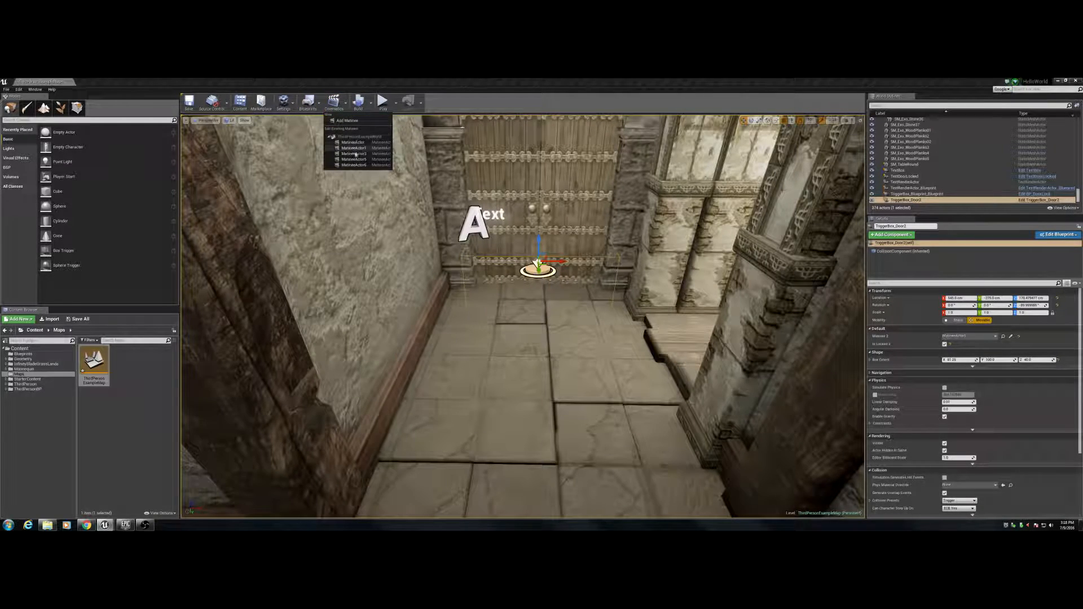
click(355, 153)
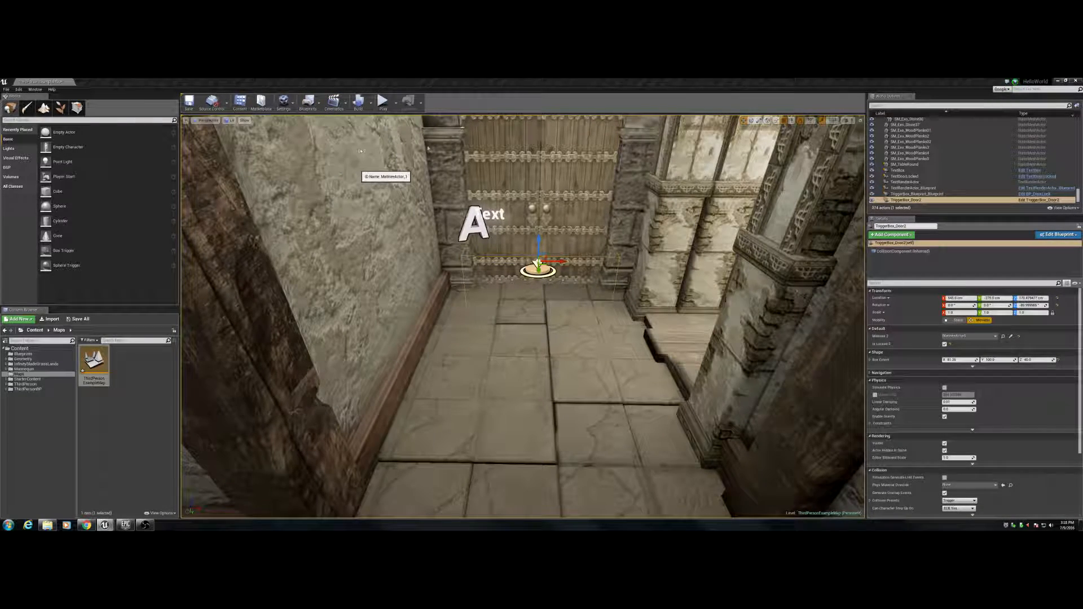
scroll(391, 312, down, 6)
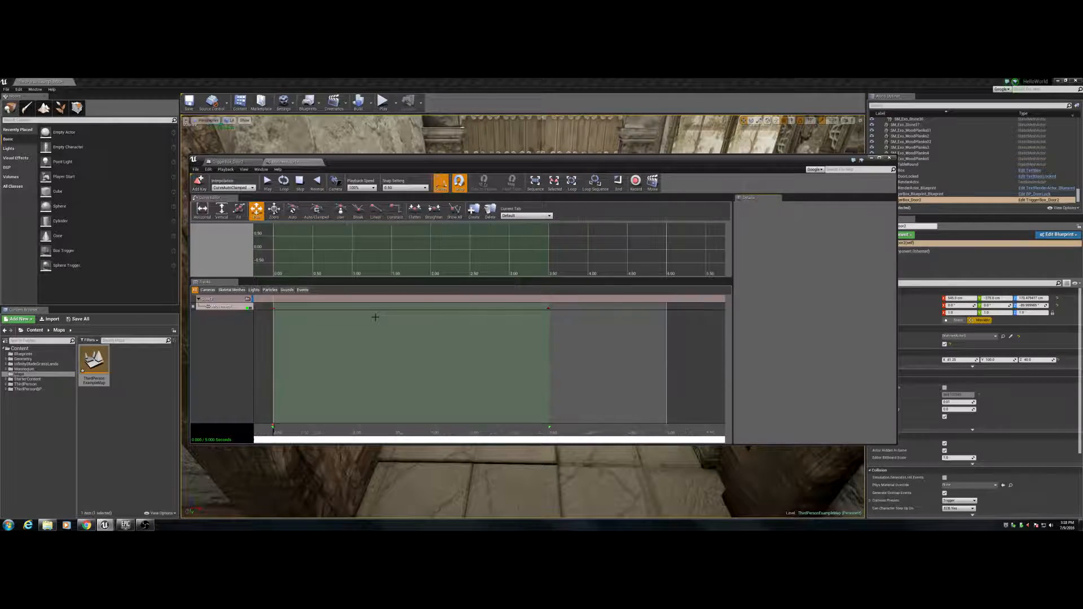
click(269, 183)
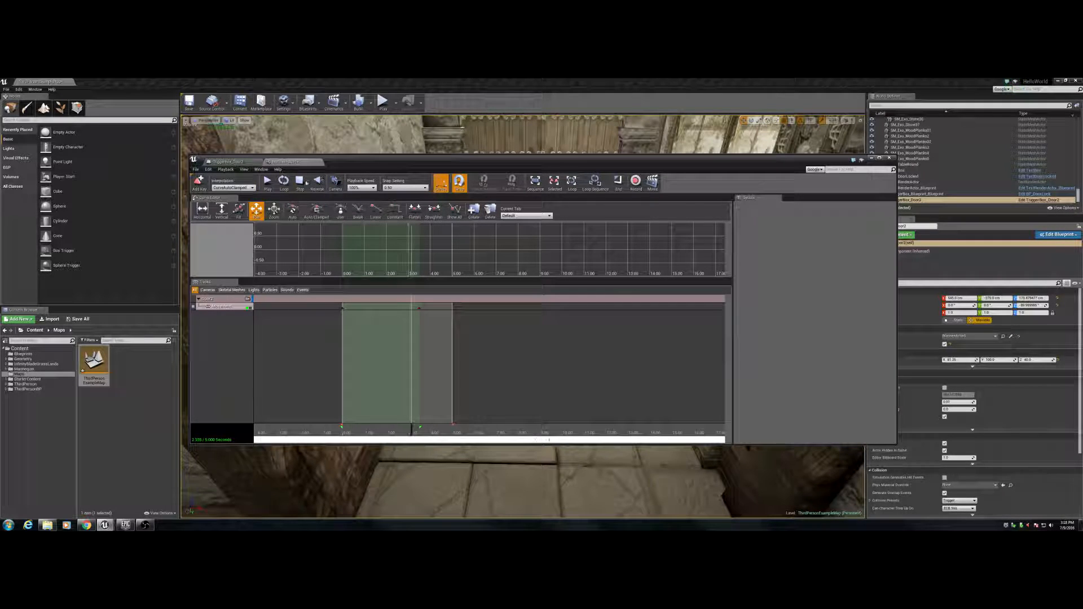
click(889, 158)
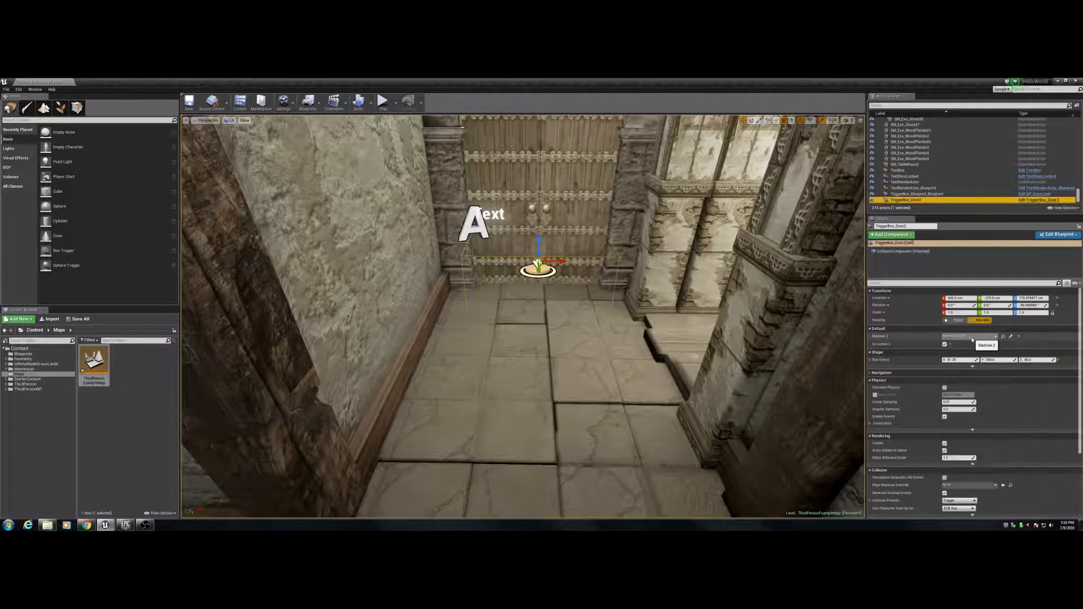
- Open the door's existing matinee, move its editor aside to reveal the door, and match the door's right leaf to its group
click(333, 102)
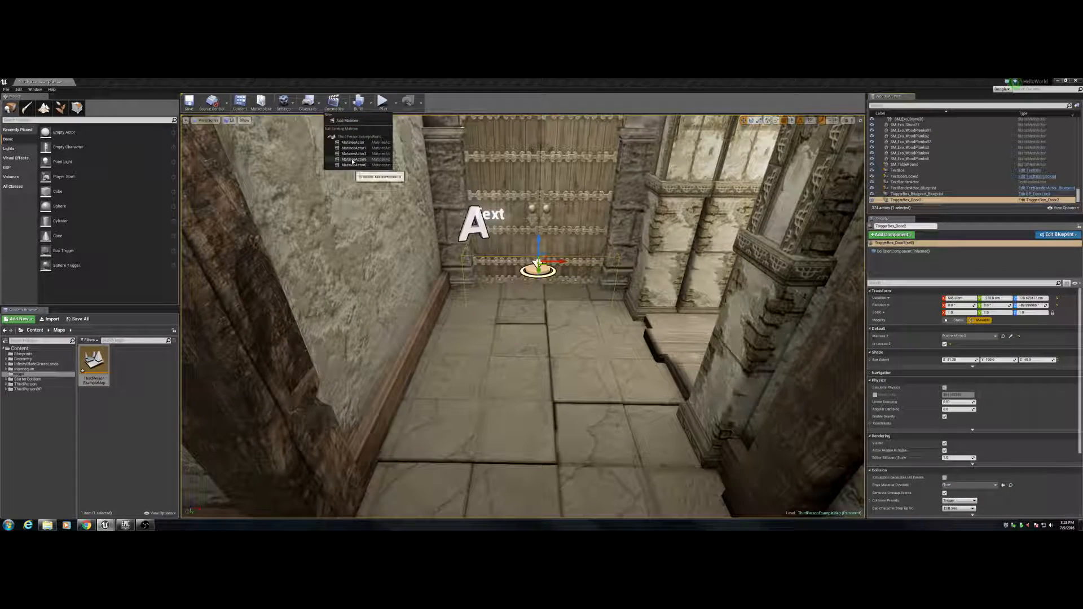
click(353, 154)
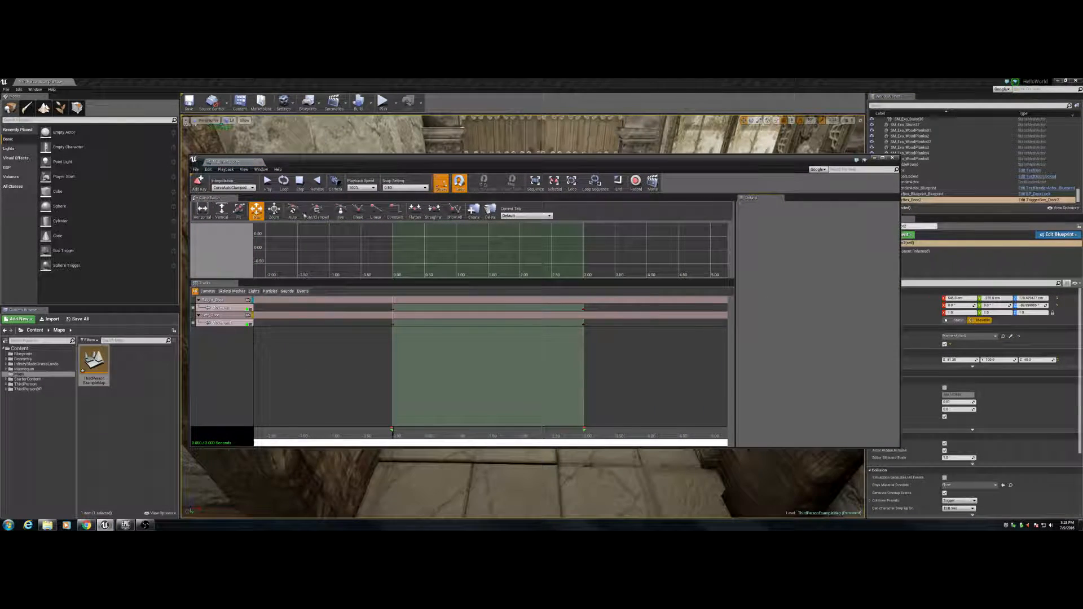
drag(353, 160, 522, 294)
right_drag(678, 229, 762, 252)
drag(634, 304, 857, 164)
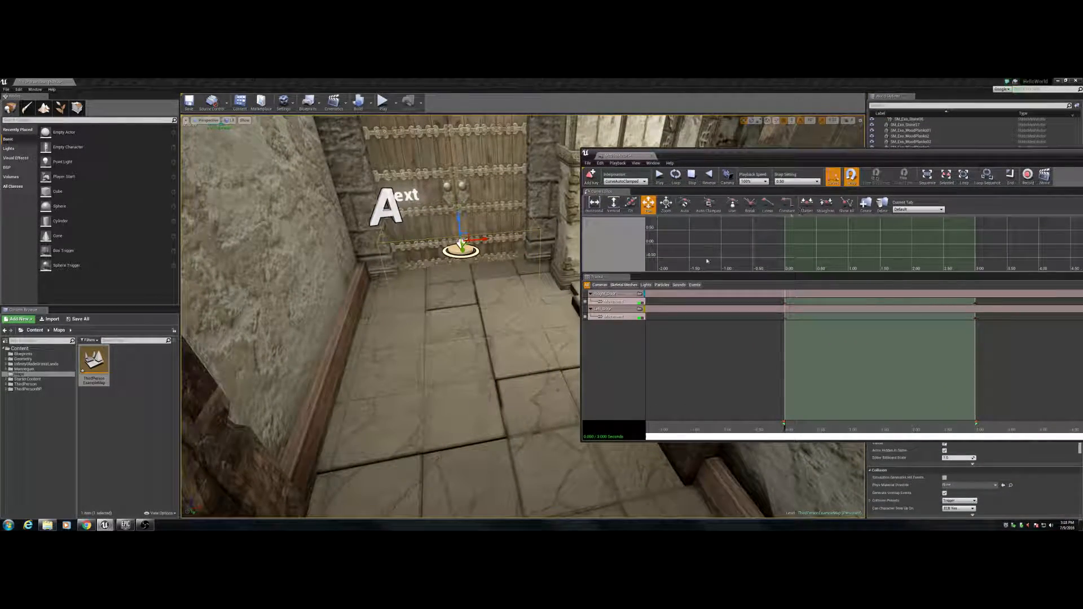
click(612, 301)
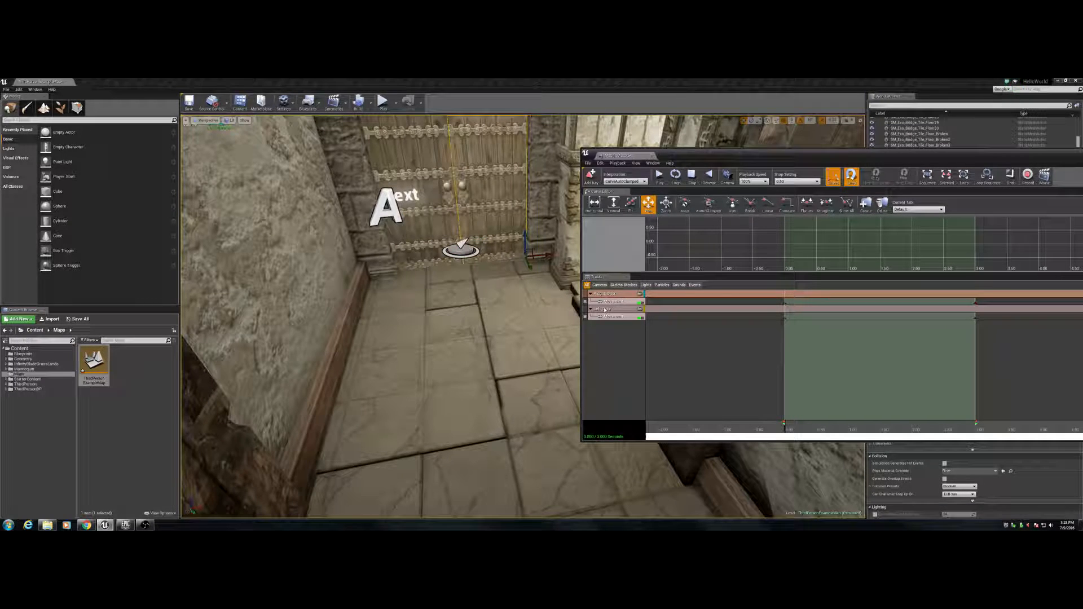
click(499, 319)
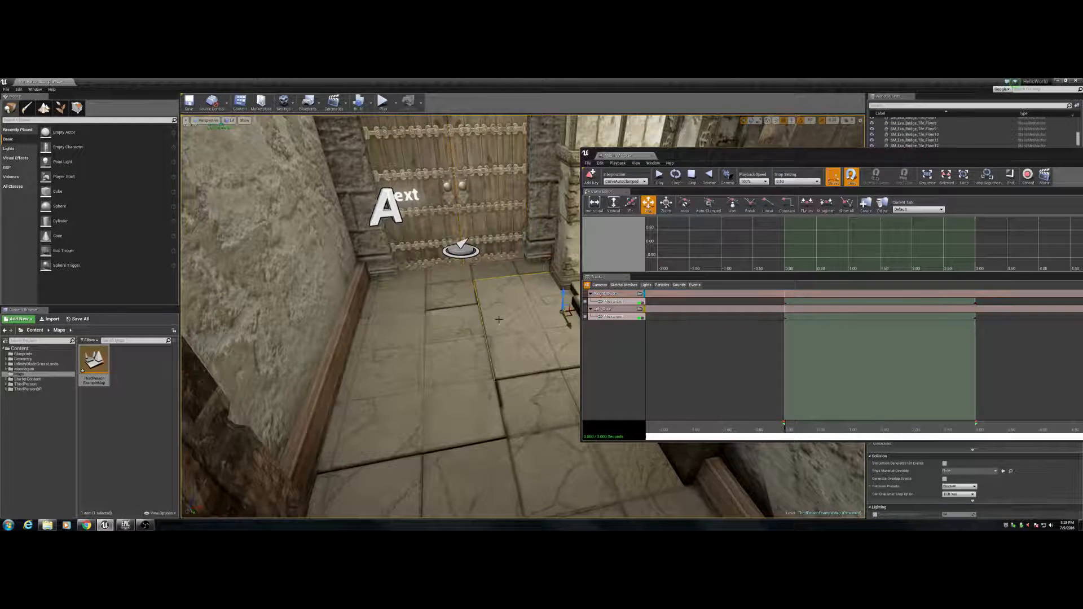
click(492, 190)
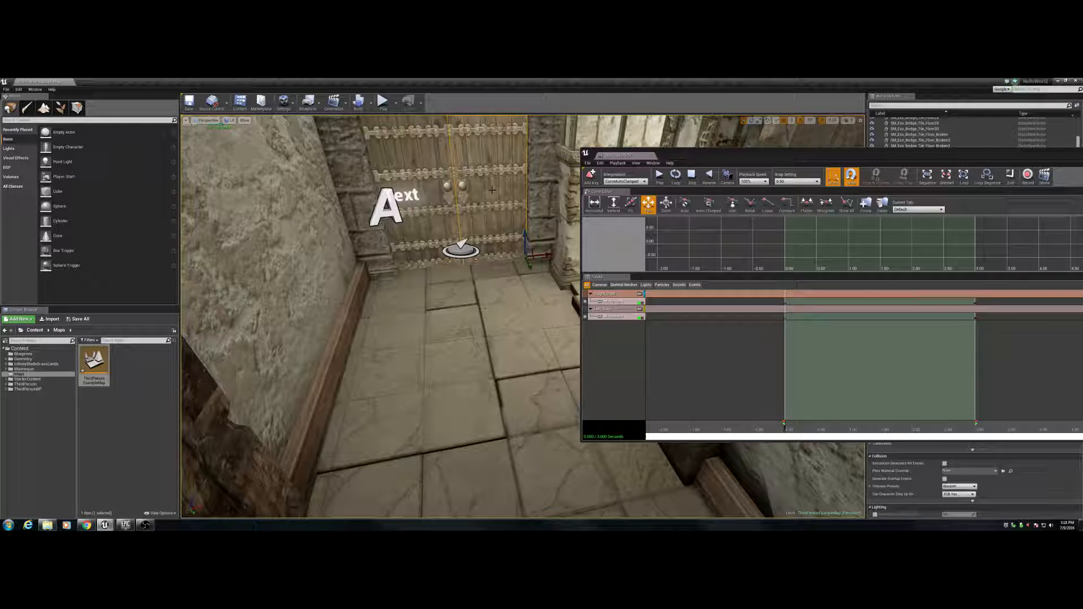
- Add a new empty group named "Right Door" to the matinee
right_click(609, 336)
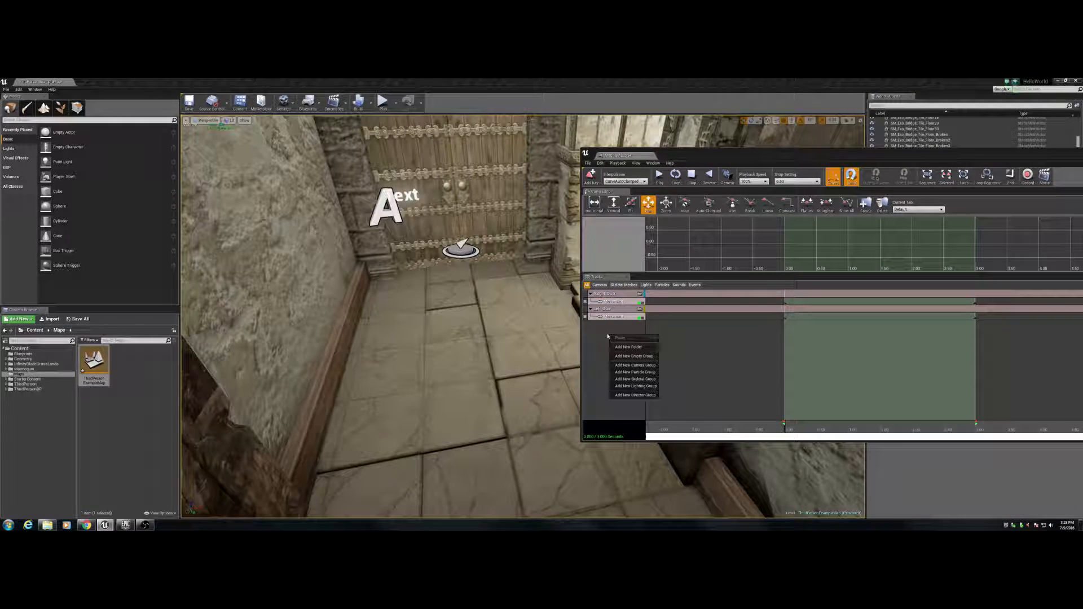
click(634, 357)
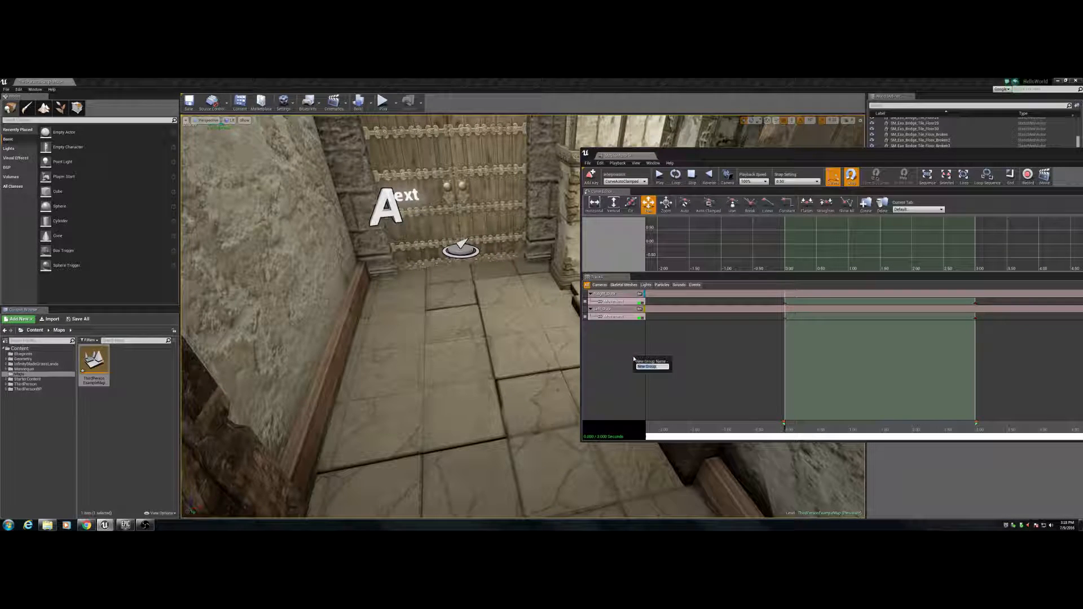
text(Right Do)
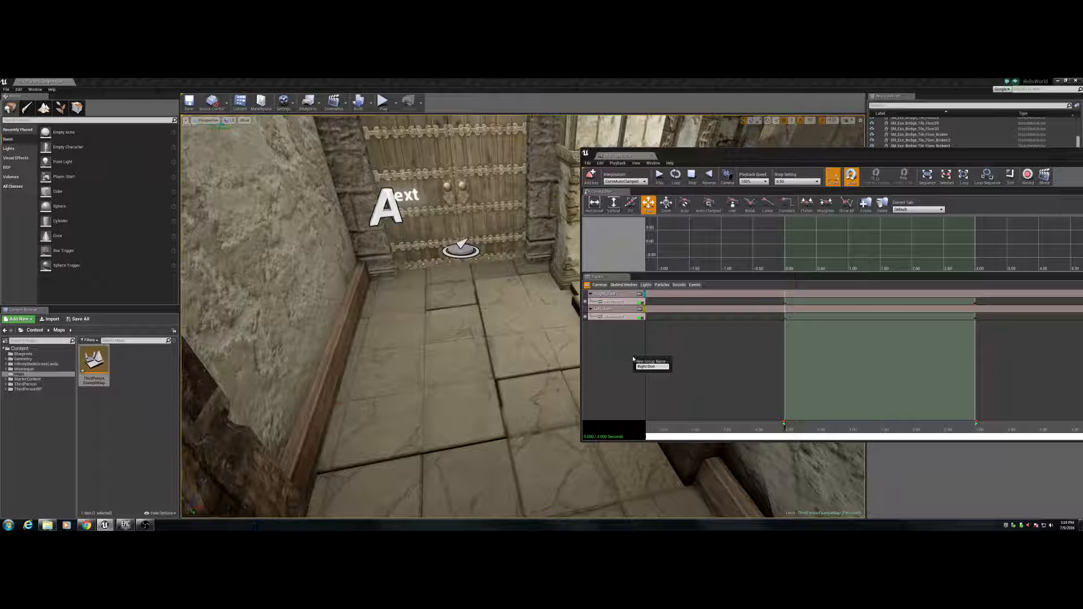
text(r)
key(Return)
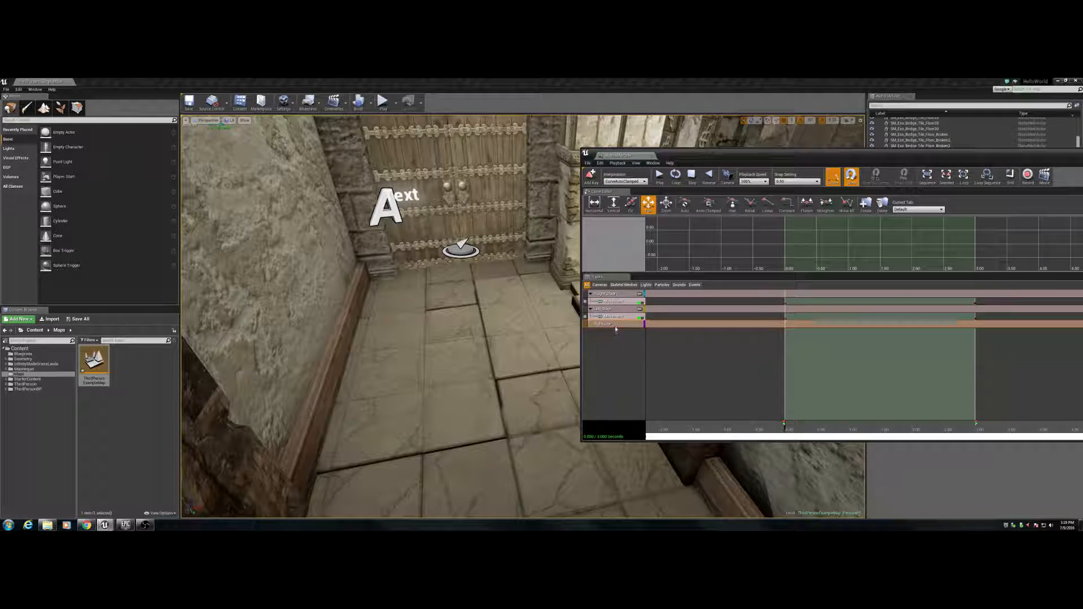
- Add a movement track to the new Right Door group, keeping the time marker at 0 seconds
click(519, 200)
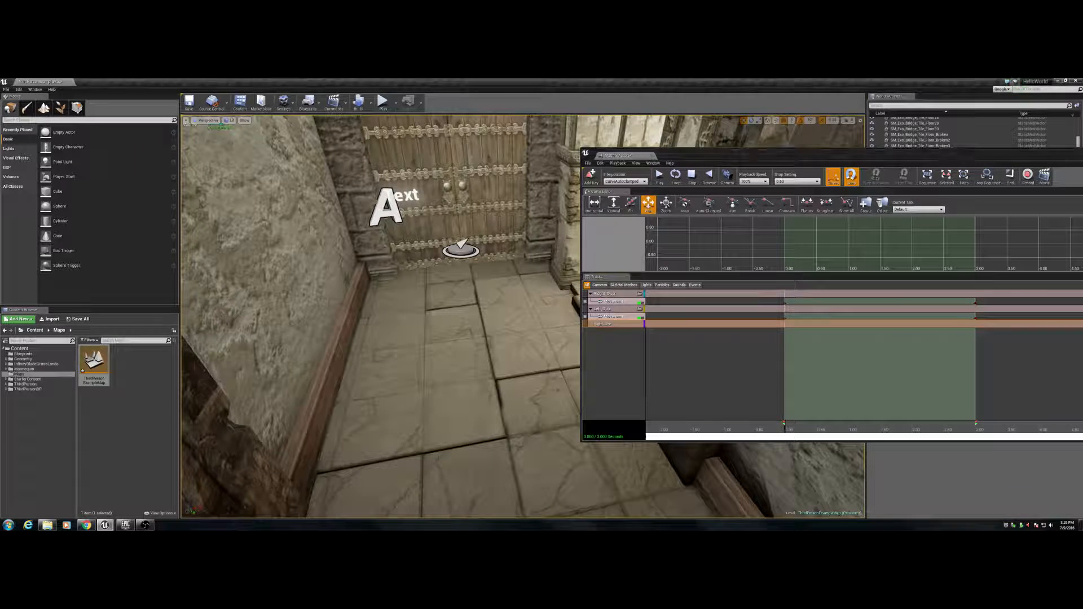
click(603, 326)
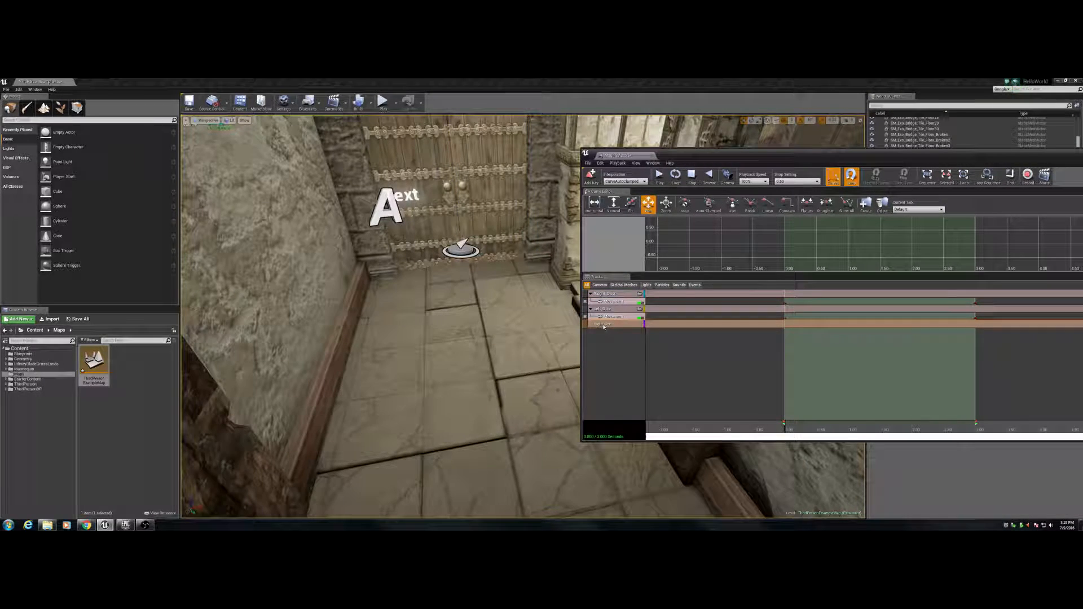
right_click(603, 325)
key(Escape)
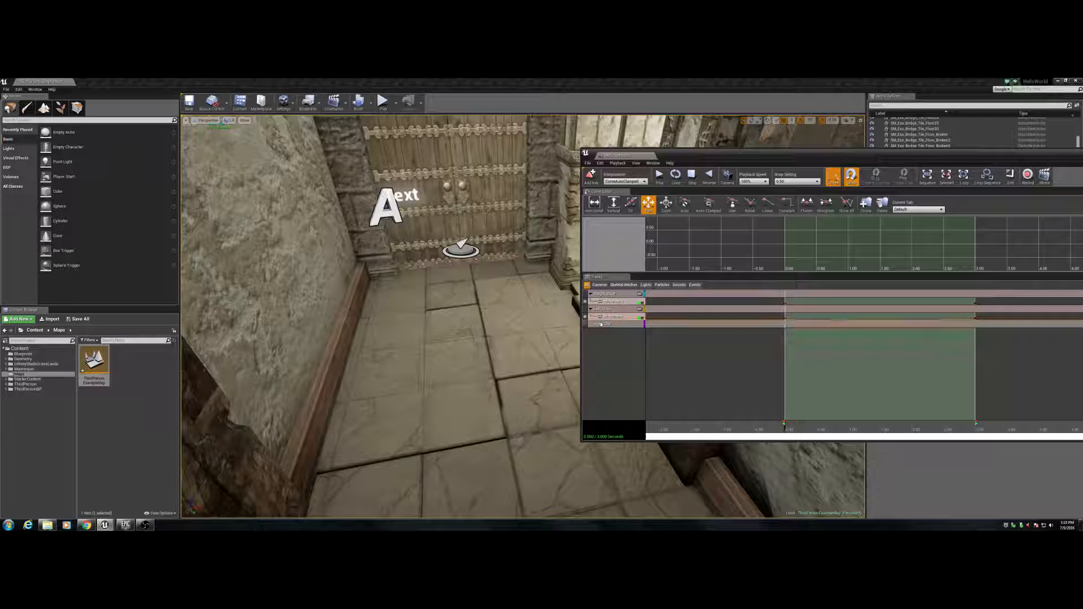
right_click(601, 325)
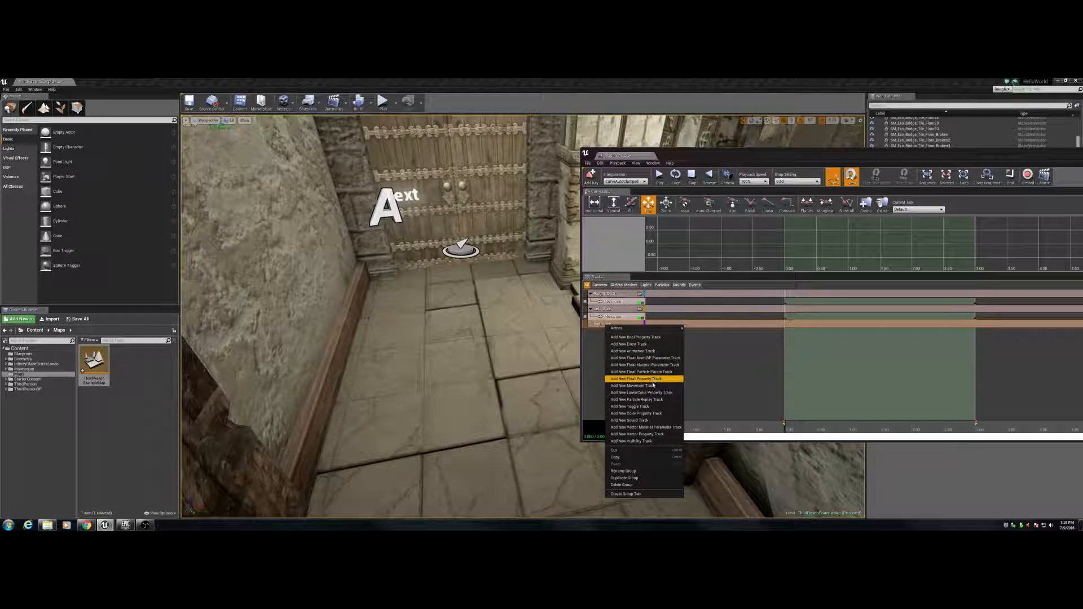
click(633, 386)
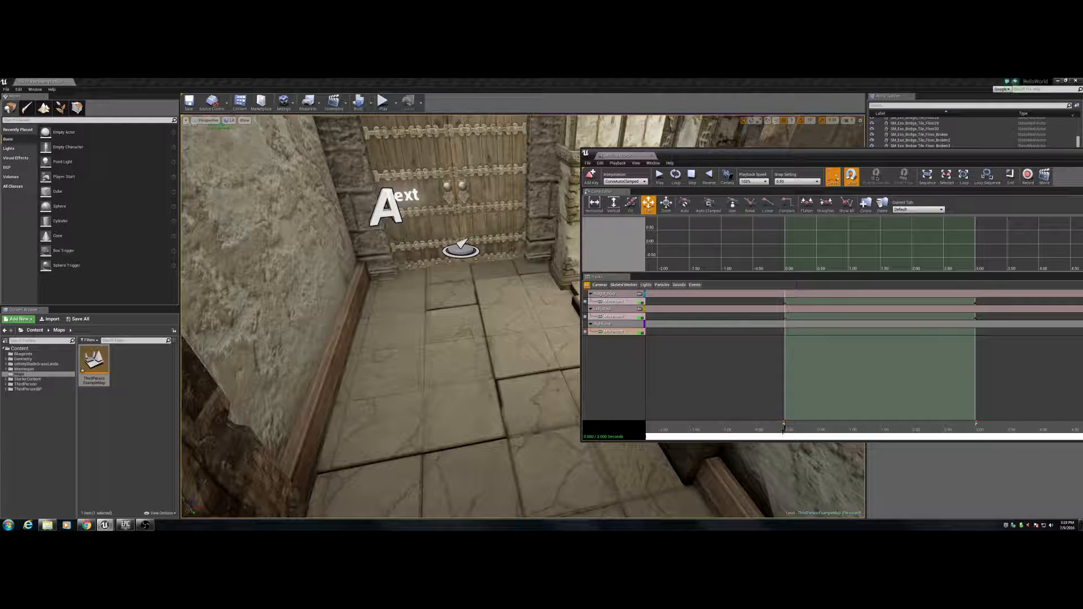
mouse_move(785, 430)
mouse_down()
mouse_move(881, 423)
mouse_move(785, 429)
mouse_up()
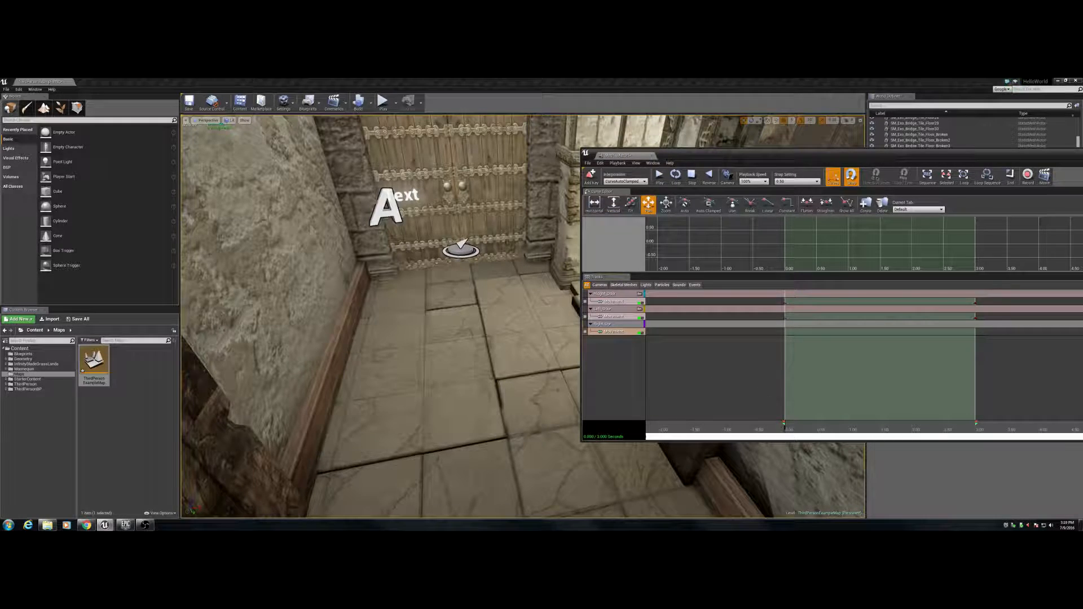
- Select the right door leaf and scrub the matinee from start to end and back to review the door's motion
click(473, 192)
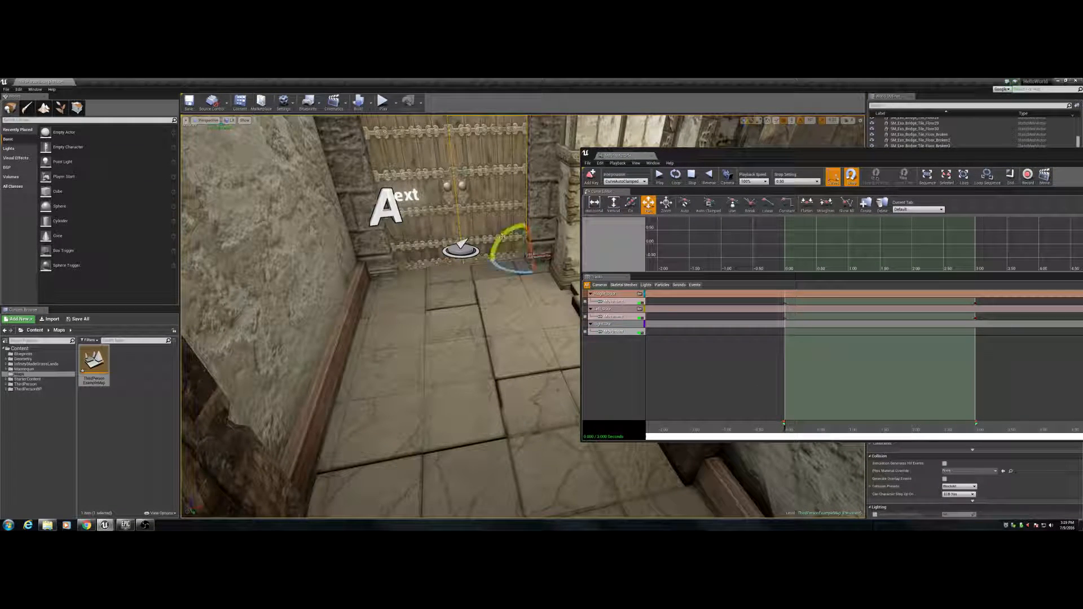
drag(512, 265, 555, 276)
drag(788, 428, 983, 427)
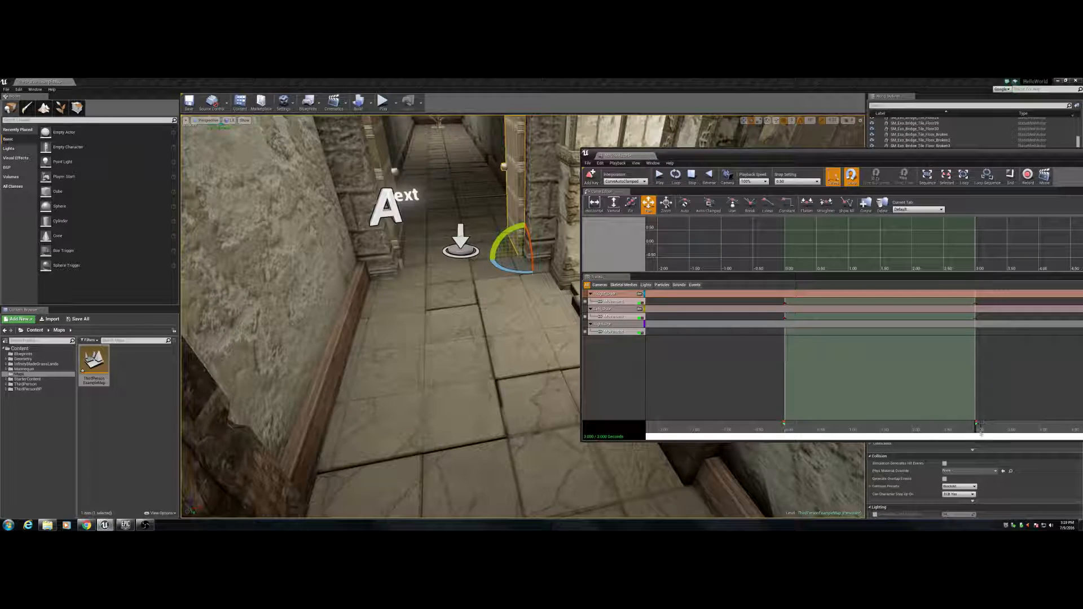
drag(982, 432, 805, 427)
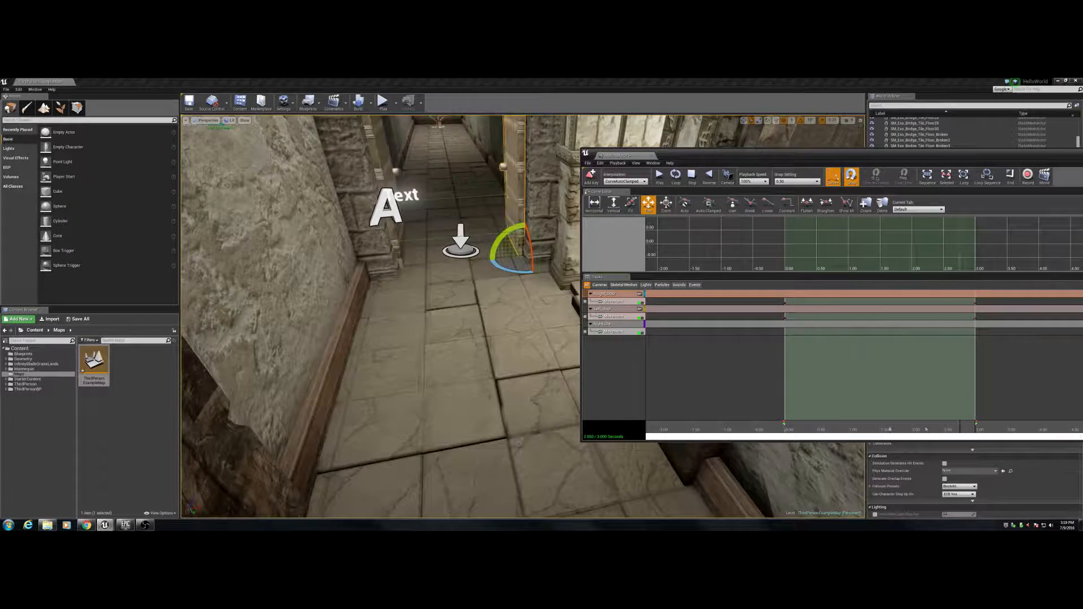
drag(945, 430, 744, 422)
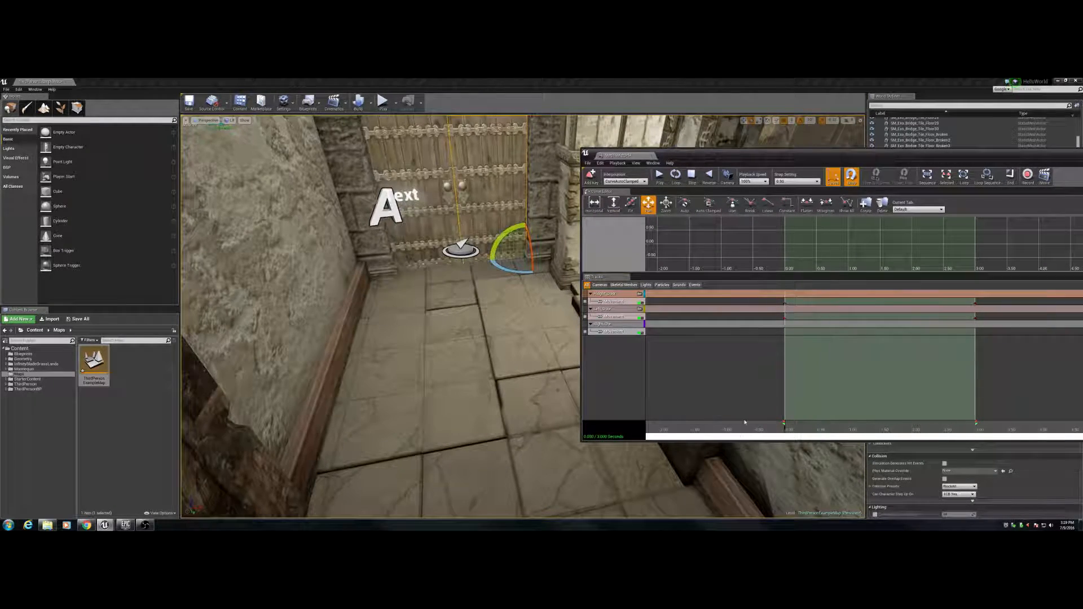
- Delete the newly added Right Door group and close the matinee editor
click(607, 325)
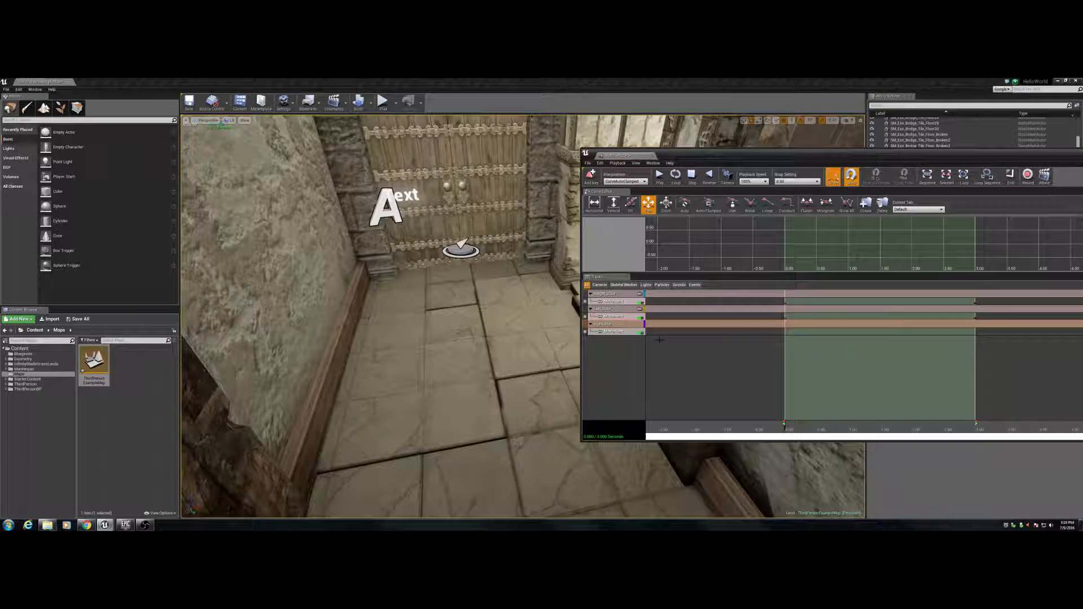
key(Delete)
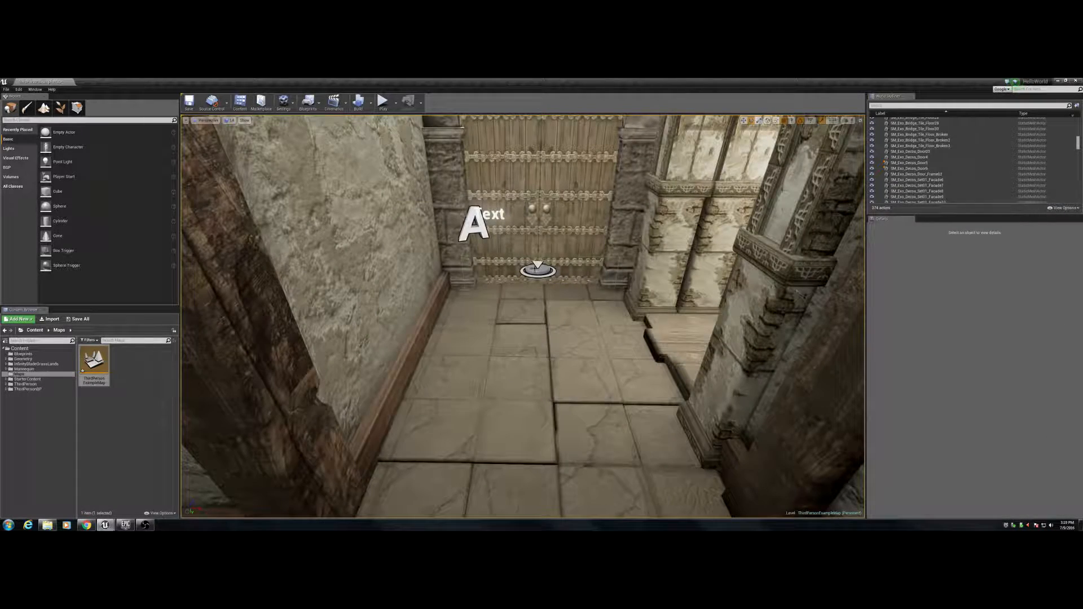
- Open the trigger box's blueprint and look up "matinee actor" as the Matinee2 variable's type, choosing its Reference option
click(538, 270)
key(ctrl+e)
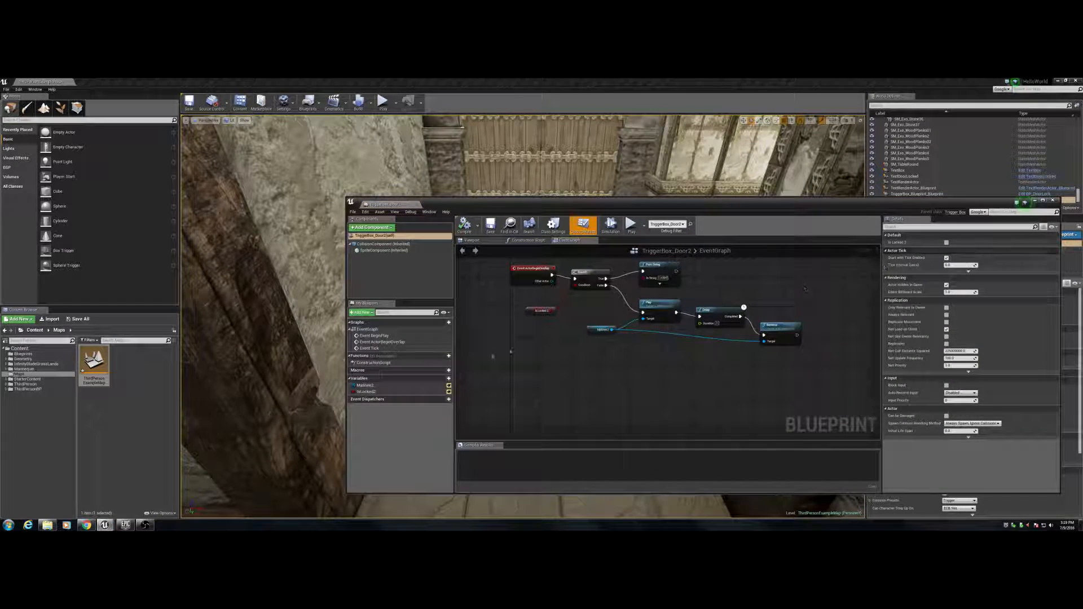
click(375, 385)
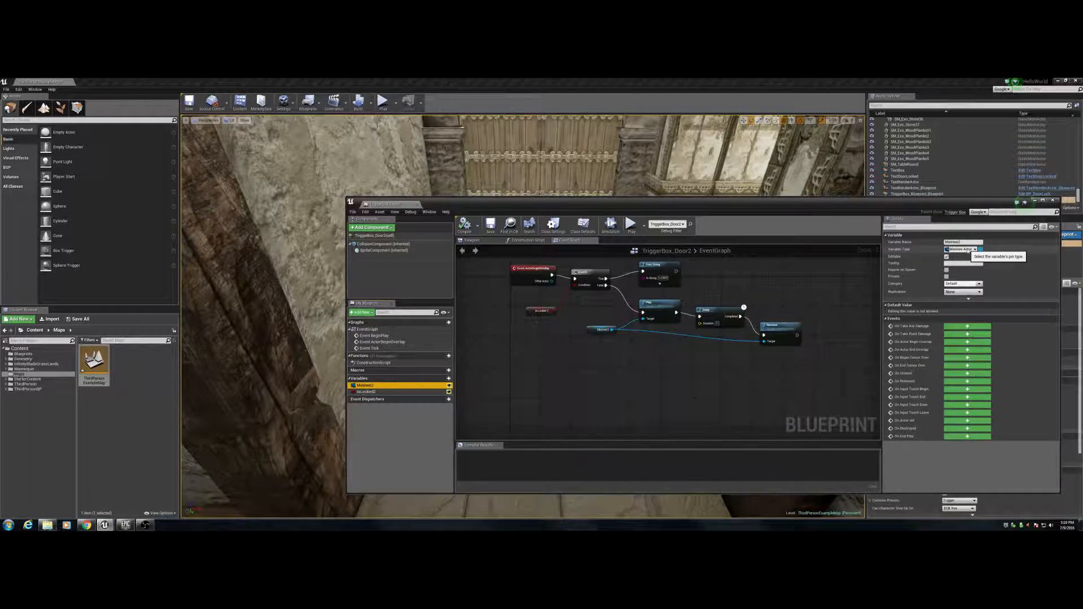
click(965, 250)
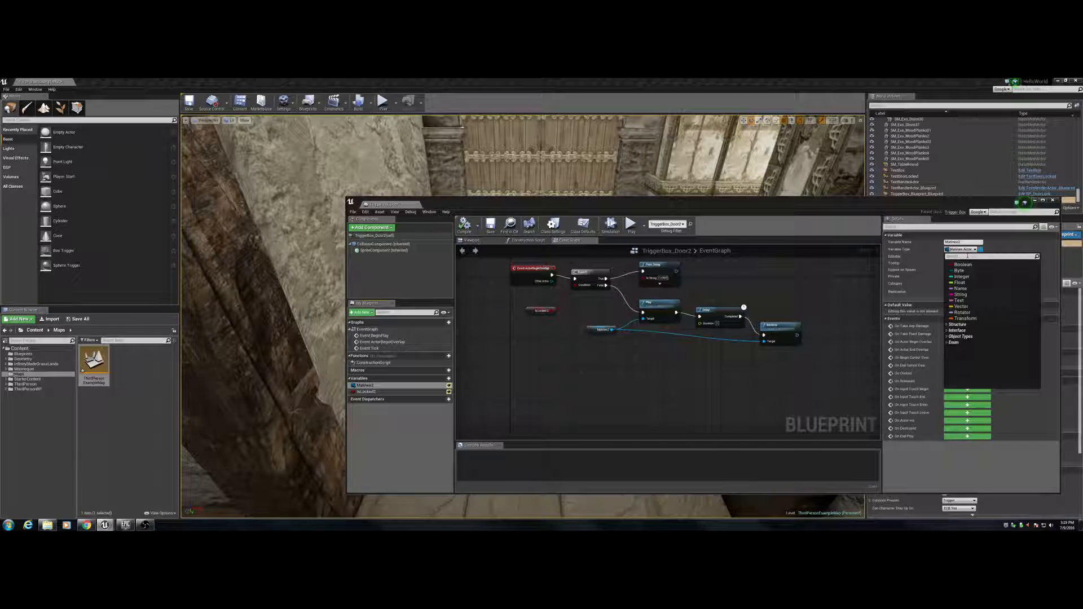
text(matinee actor)
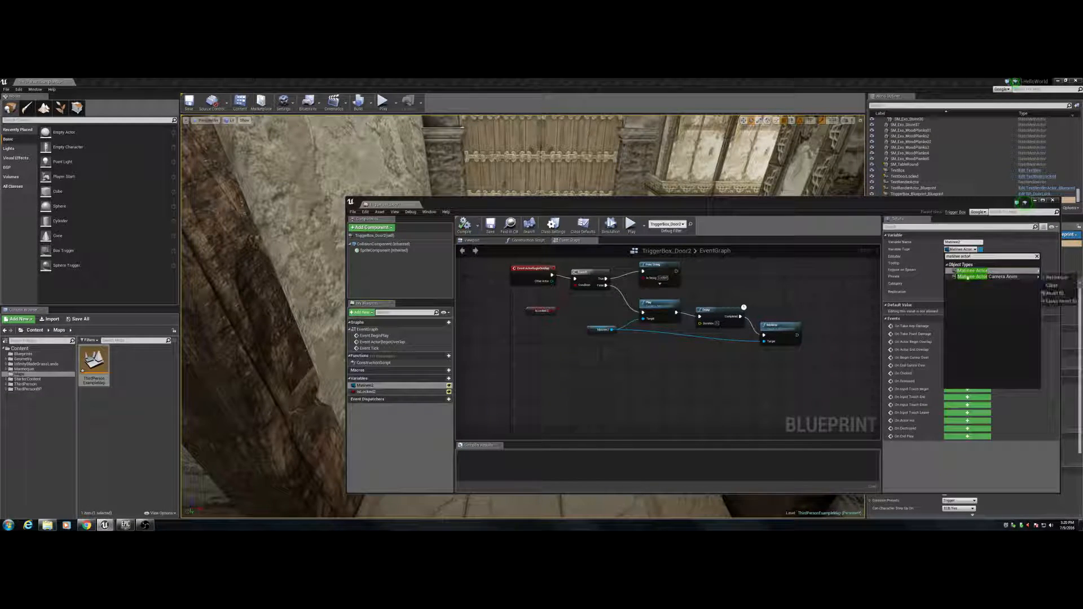
mouse_move(1037, 276)
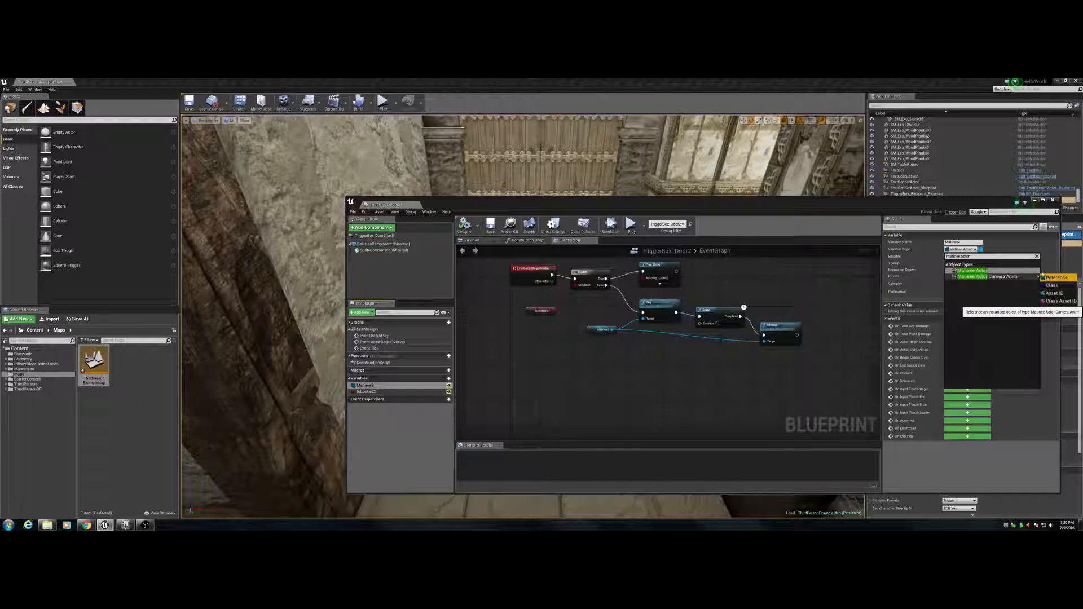
click(1055, 277)
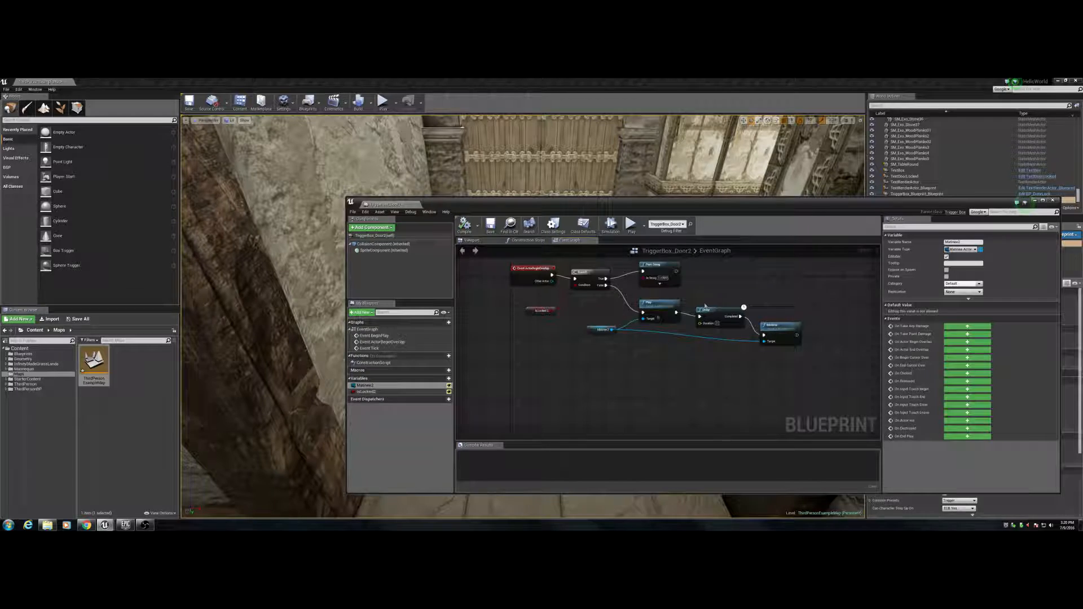
- Place a Get node for the Matinee2 variable in the empty area below the existing event graph nodes
drag(365, 385, 569, 390)
click(598, 395)
click(509, 395)
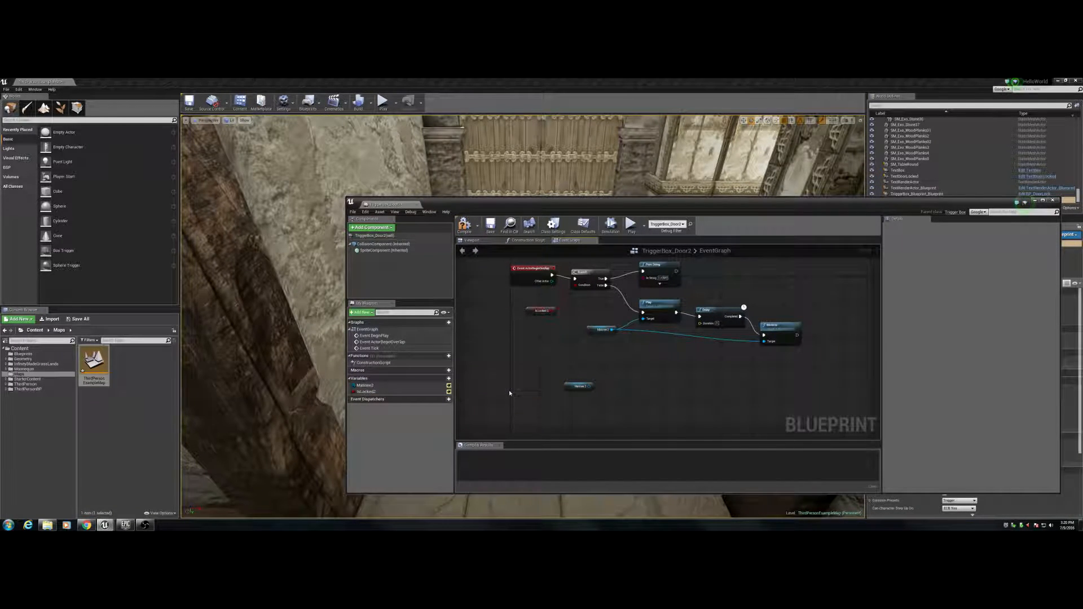
- Paste the overlap event with its Branch, IsLocked2 and Print String nodes, and arrange them with the Matinee2 node below the Branch
key(ctrl+v)
drag(572, 386, 569, 416)
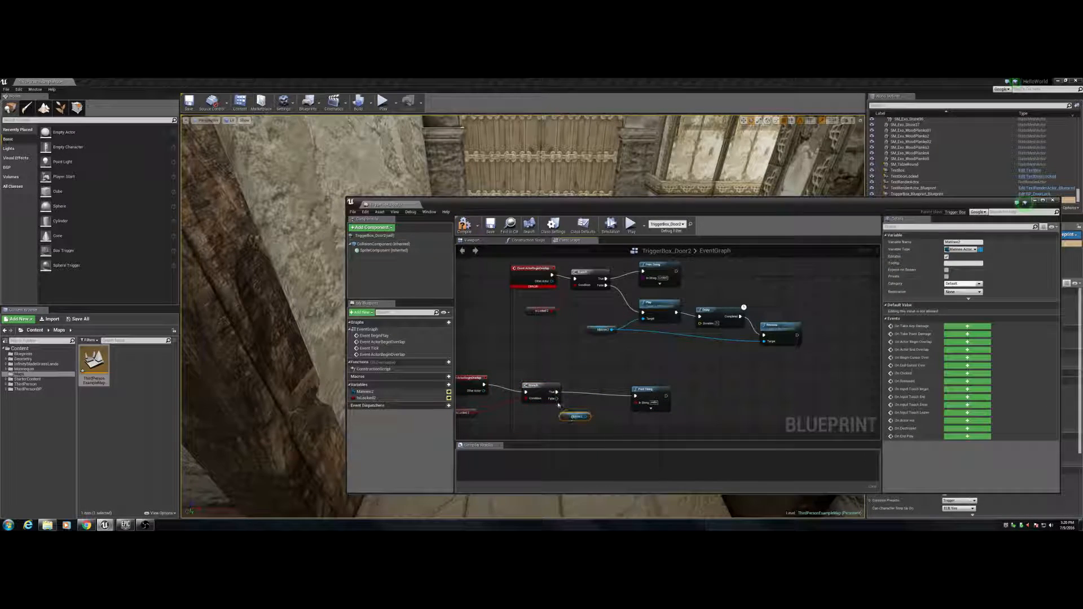
drag(465, 359, 733, 415)
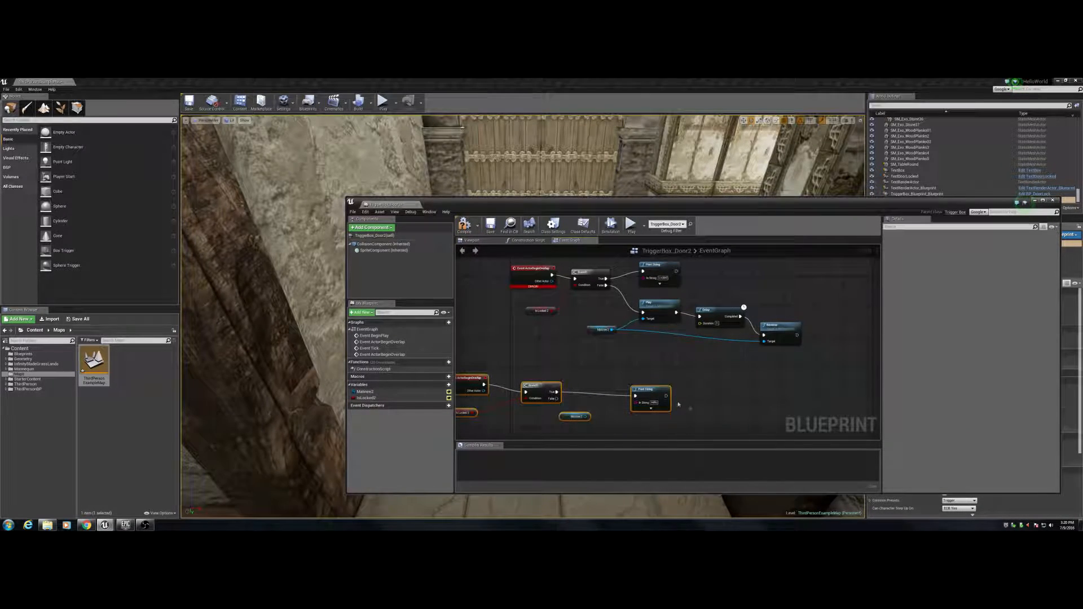
drag(651, 398, 713, 390)
right_drag(782, 409, 724, 403)
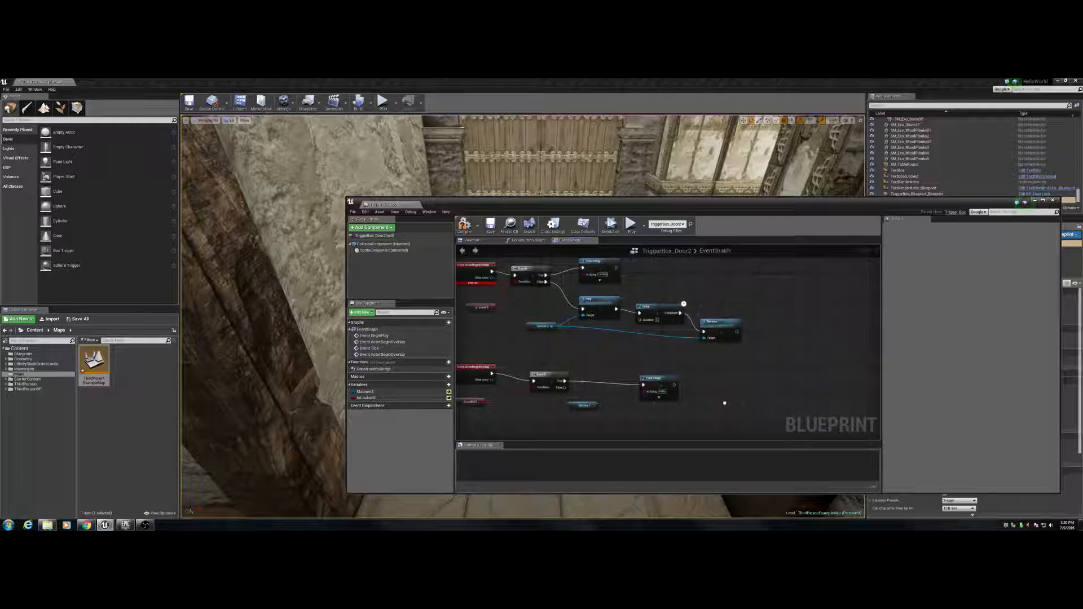
drag(570, 404, 544, 411)
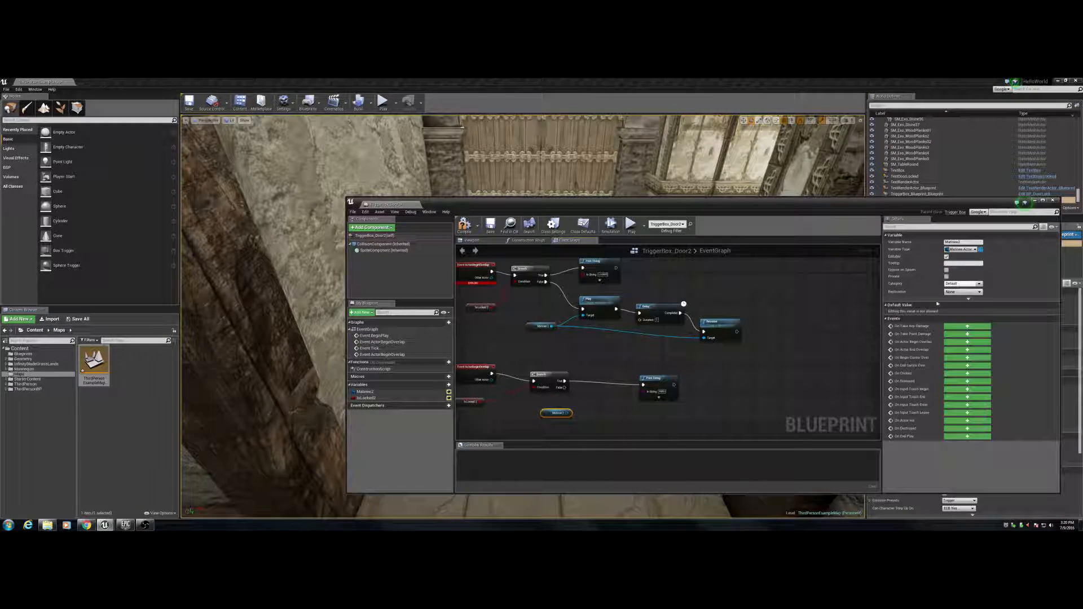
- Add a Play node targeting Matinee2 and connect the pasted Branch's False output to it
drag(570, 414, 607, 413)
text(play)
key(Return)
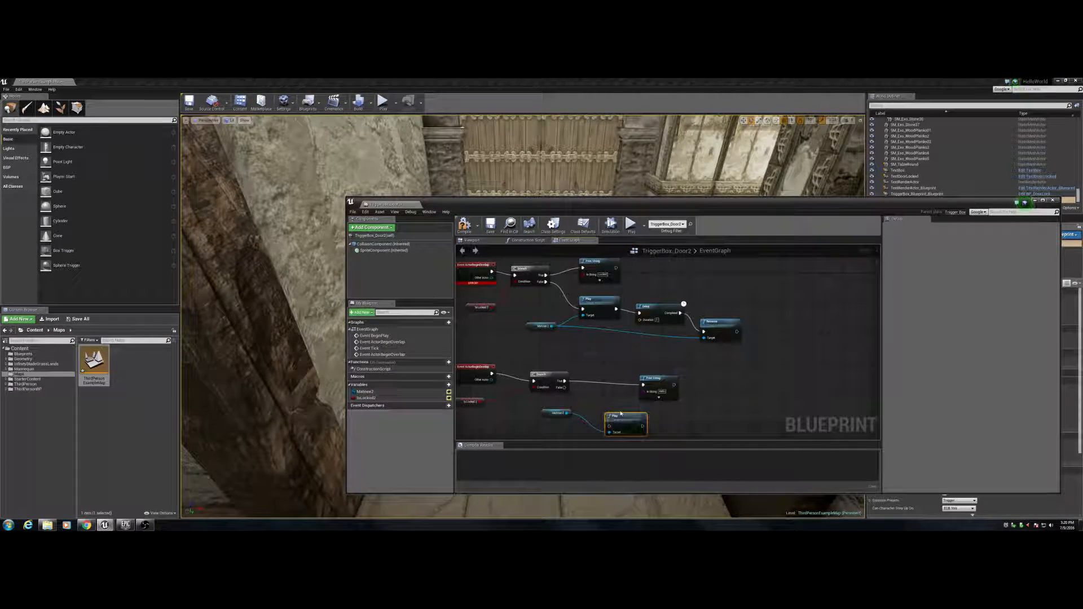
drag(562, 387, 647, 417)
- Add a Delay node to the execution output of the lower chain's Play node
right_drag(647, 417, 630, 395)
drag(624, 395, 677, 395)
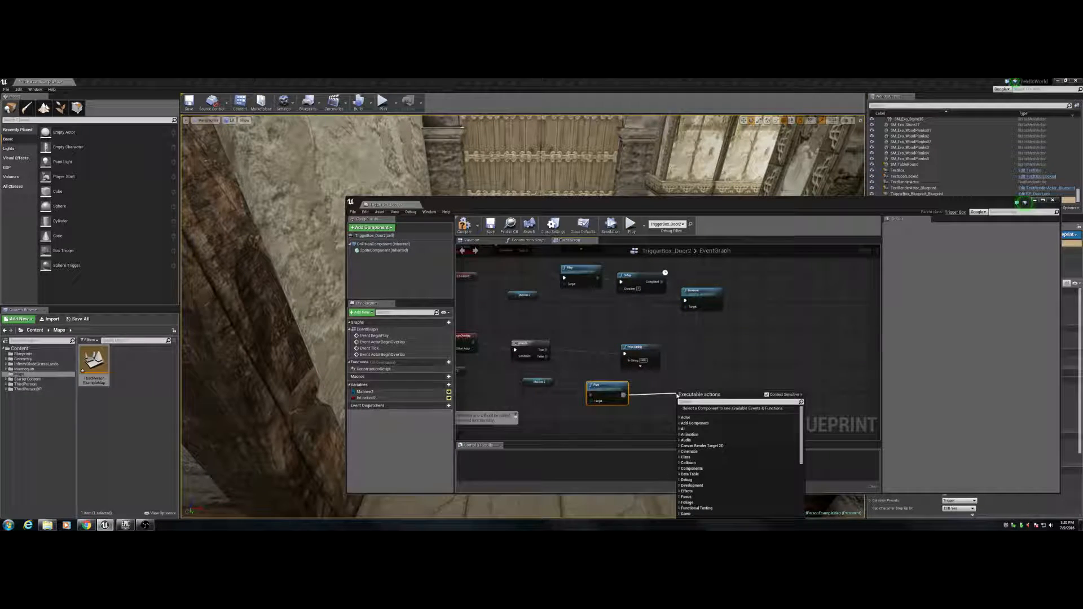
text(delay)
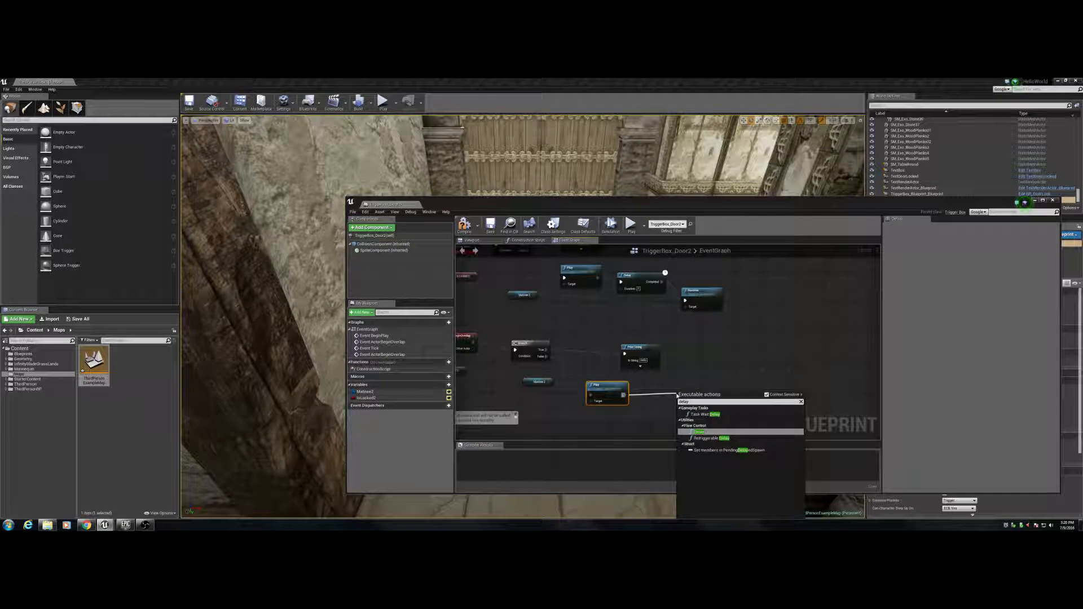
key(Return)
- Add a Matinee Actor Reverse node after the new Delay, searching without context sensitivity, and target it at a lowered Matinee2 node
drag(726, 407, 752, 401)
text(reverse)
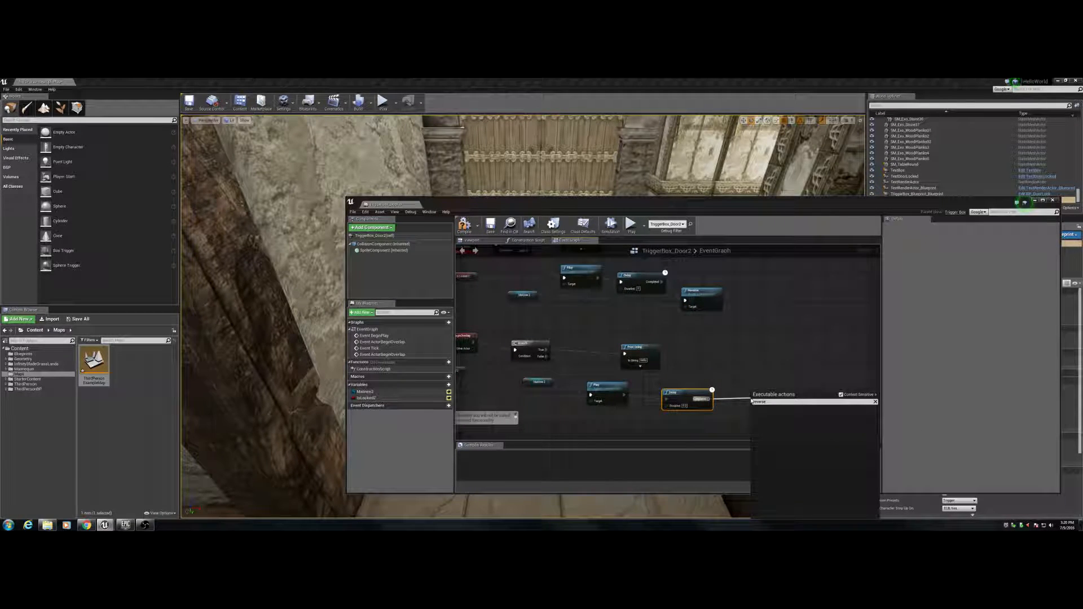
key(BackSpace)
key(BackSpace)
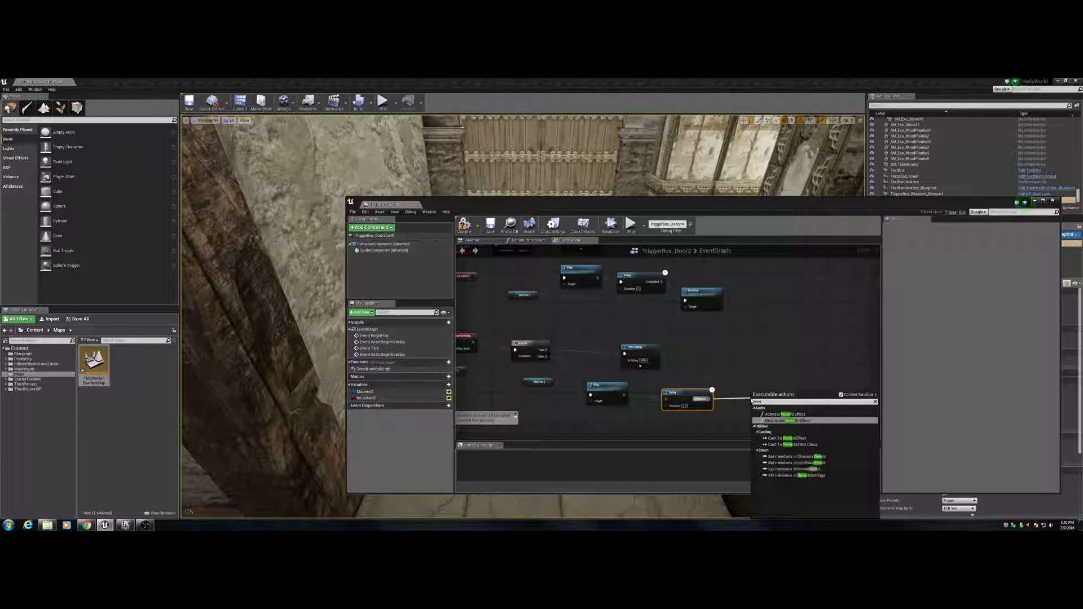
key(BackSpace)
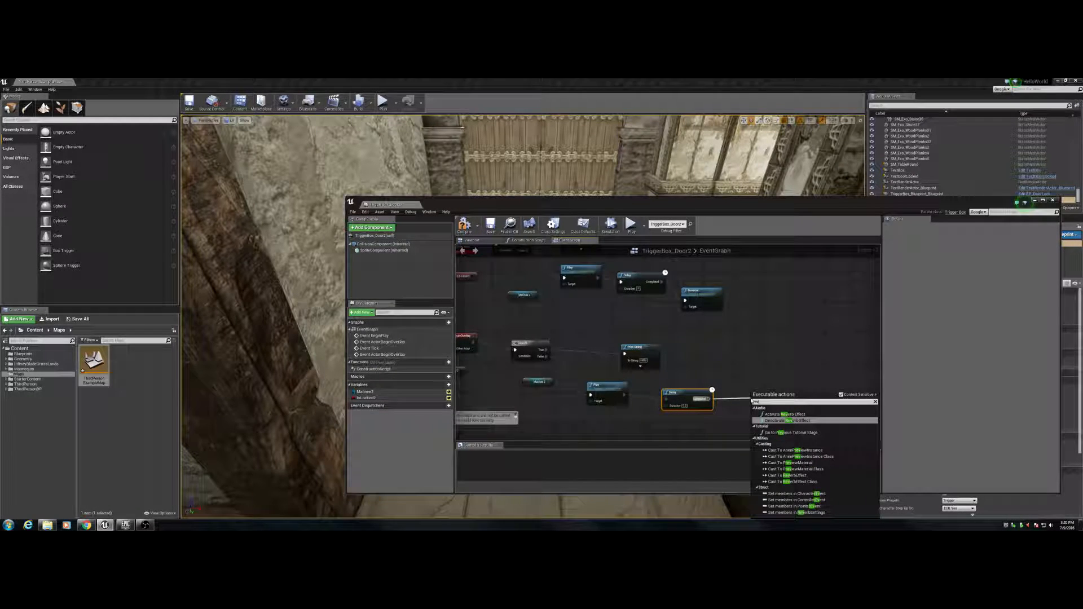
text(erse)
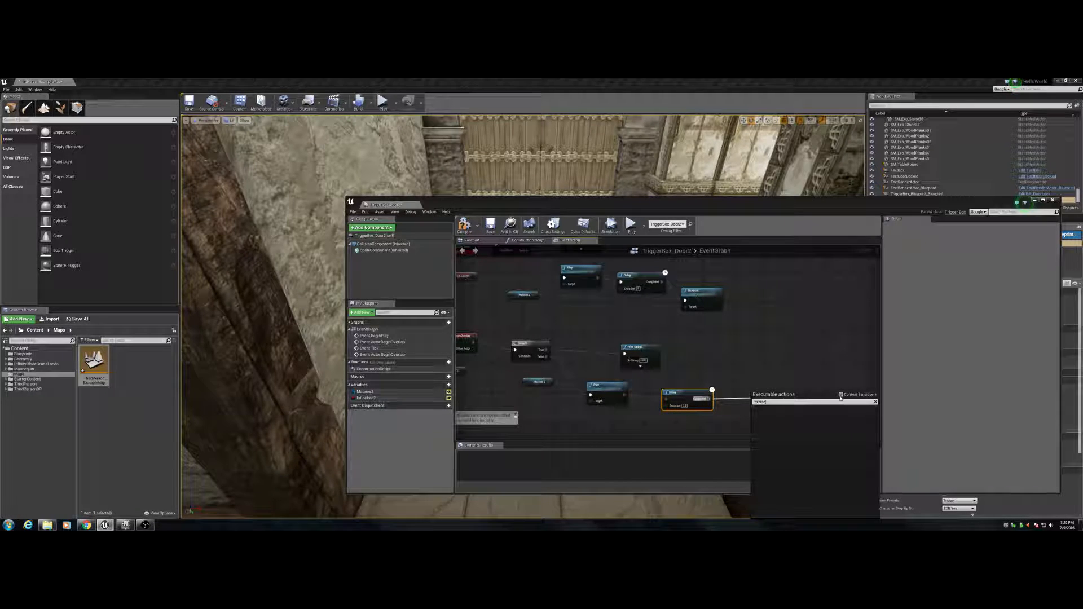
click(840, 395)
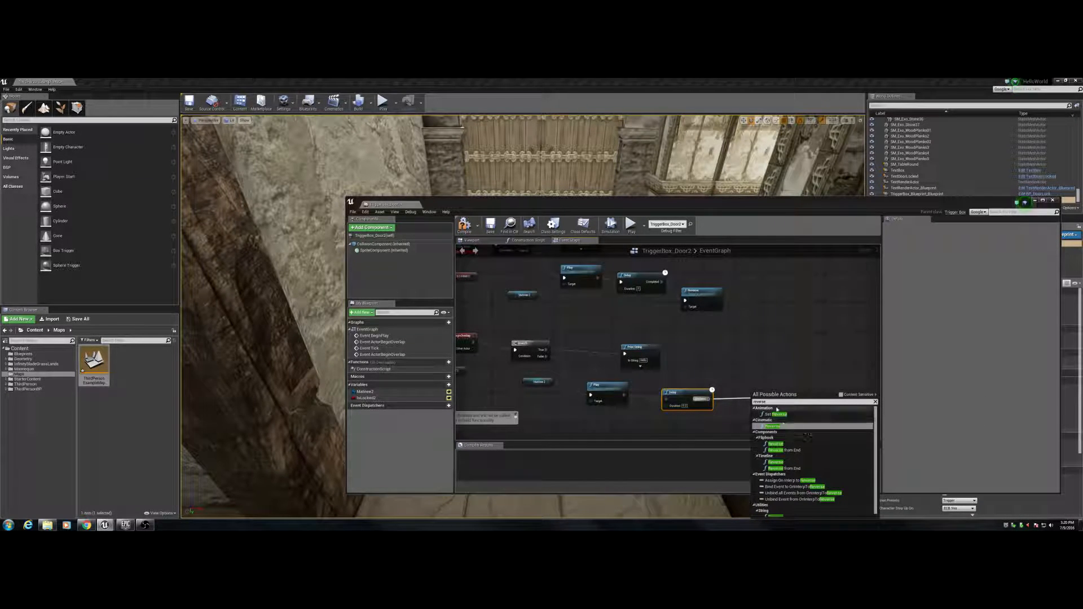
click(773, 425)
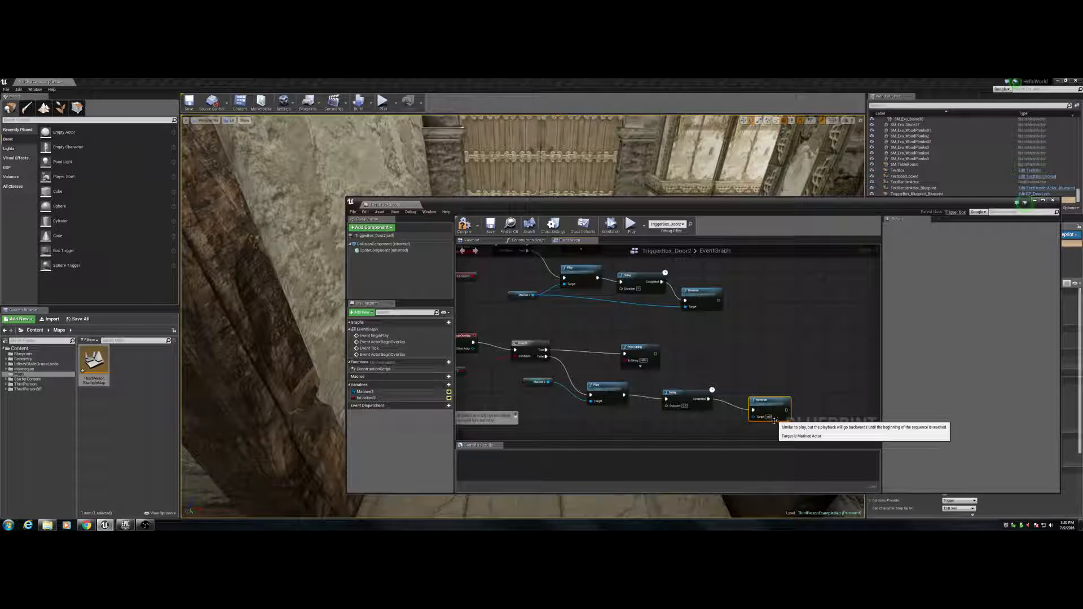
drag(742, 423, 543, 418)
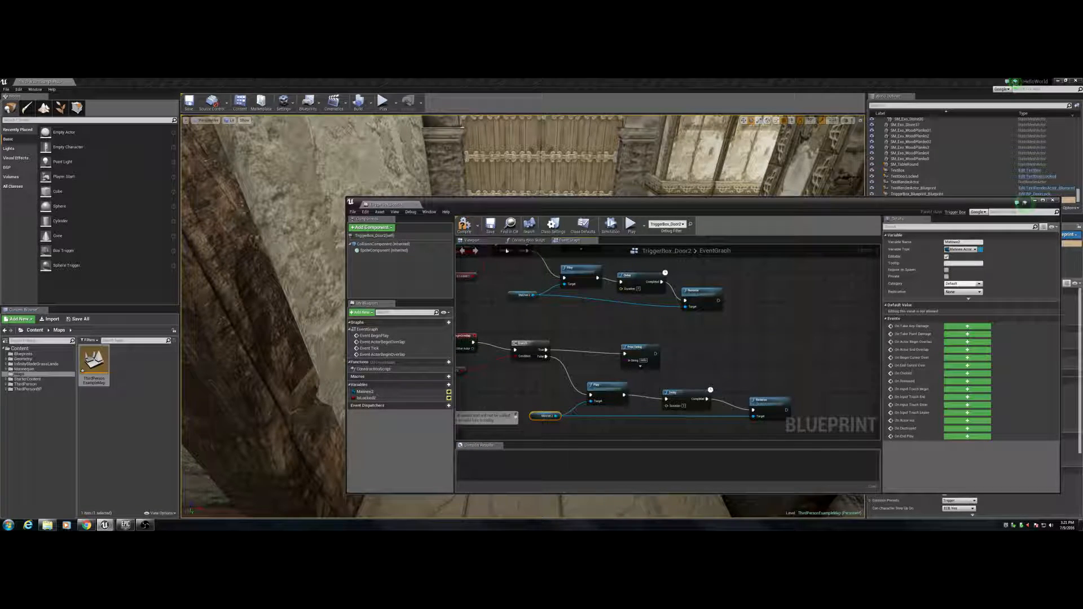
- Delete the lower, duplicated overlap event chain from the event graph, and save and close the trigger box blueprint
scroll(627, 349, down, 4)
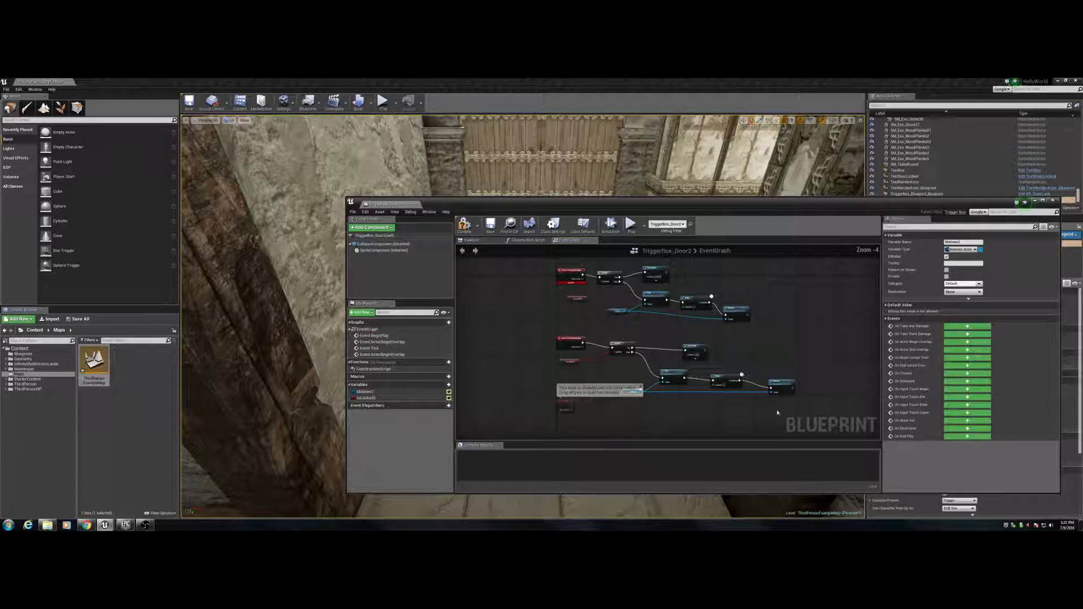
drag(739, 419, 539, 335)
key(Delete)
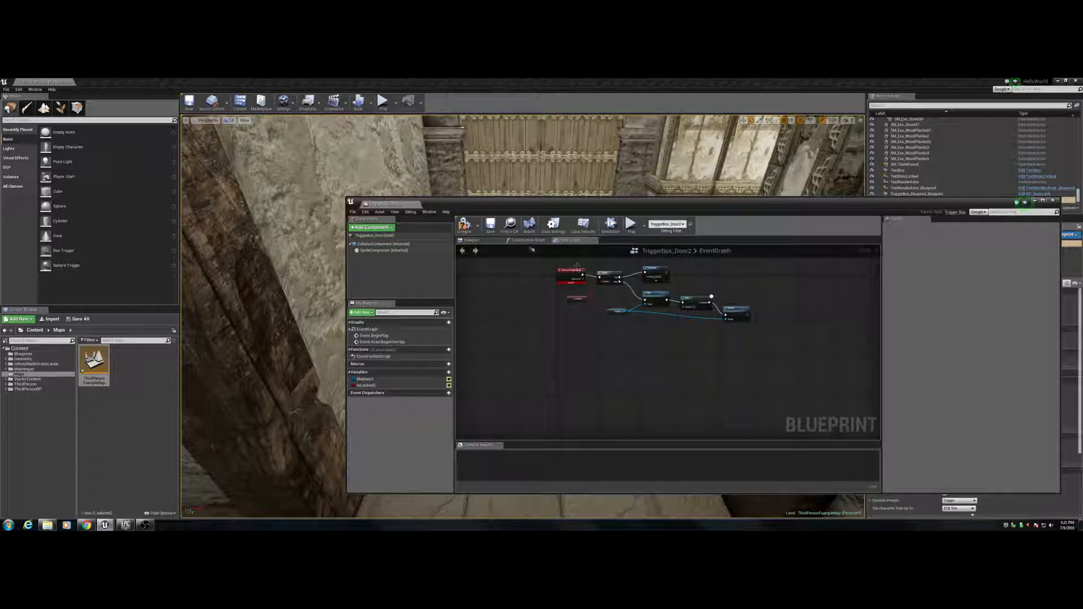
click(490, 227)
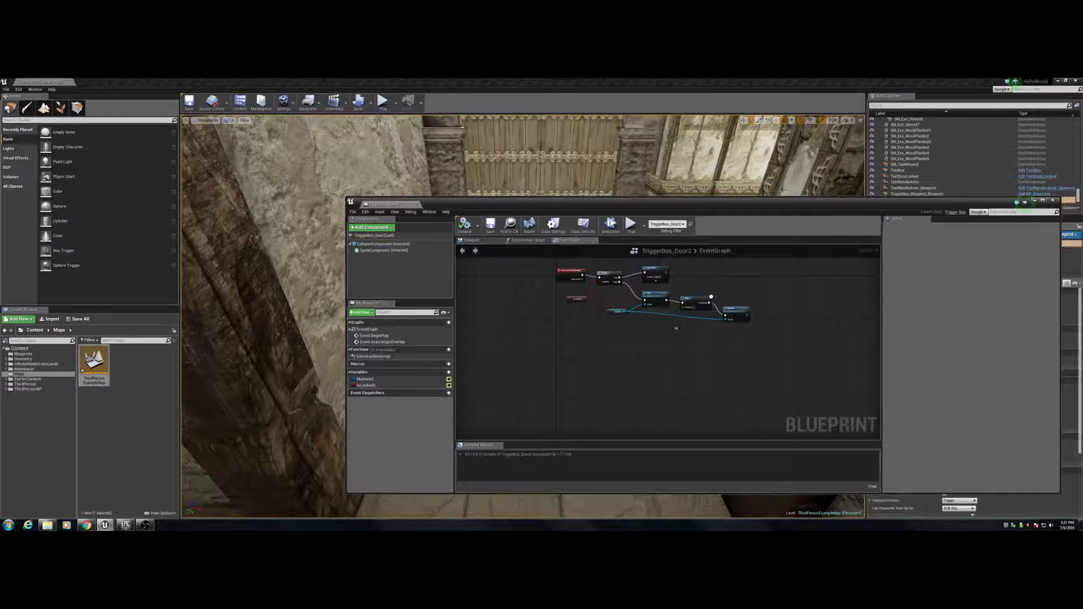
click(1052, 201)
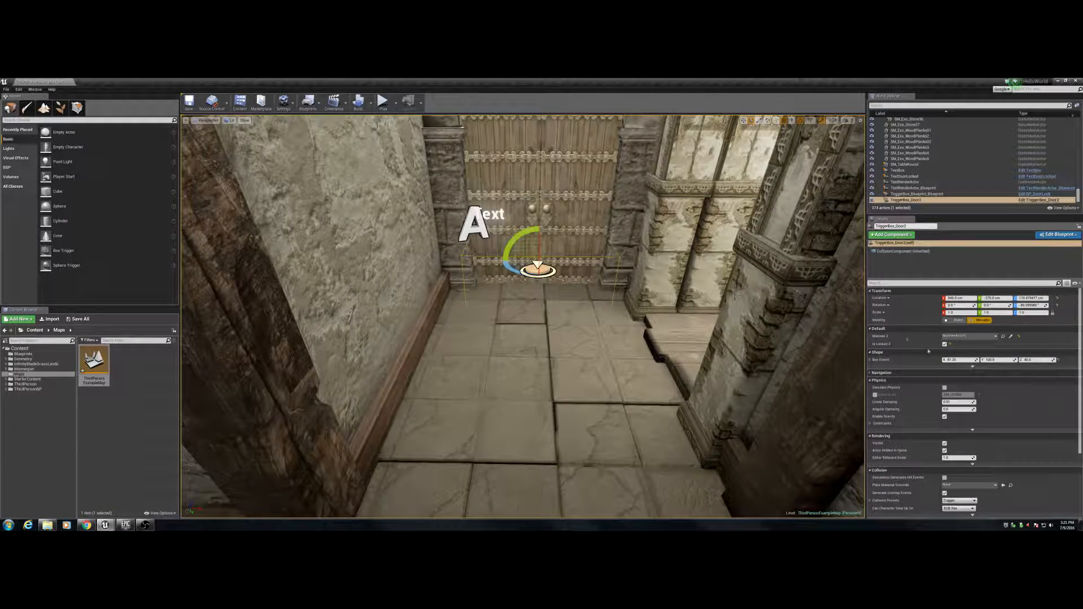
- Assign the door's matinee actor to the trigger box's Matinee 2 variable and turn off Is Locked 2
click(969, 336)
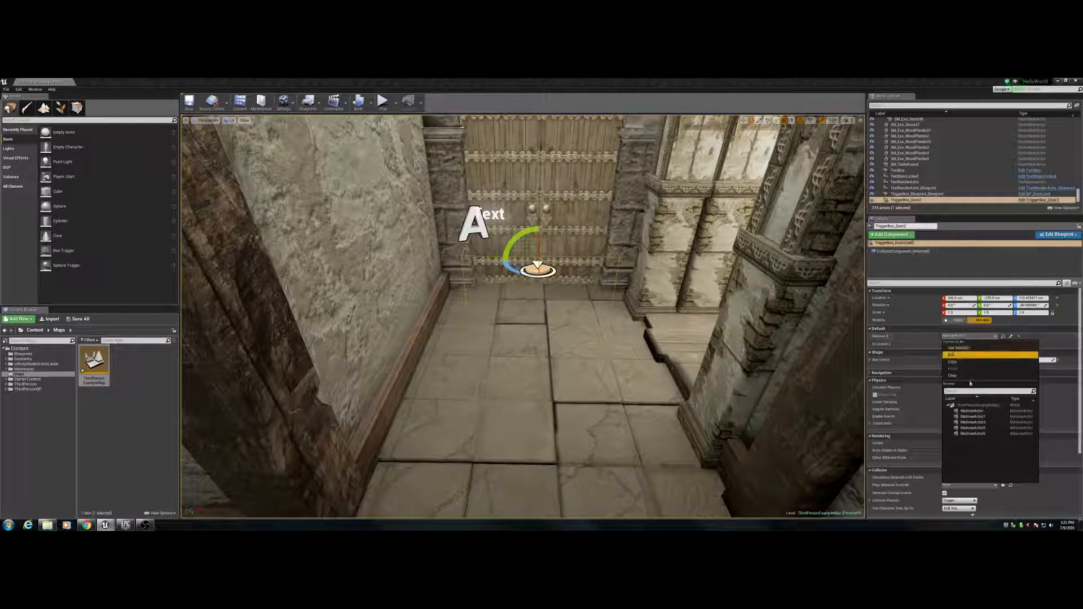
click(972, 427)
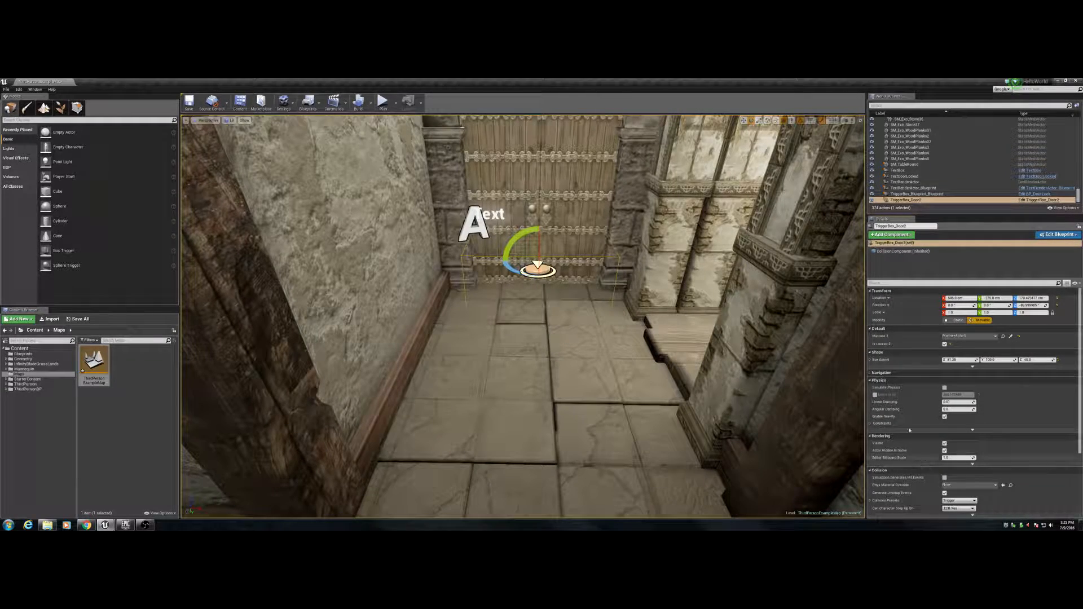
click(945, 344)
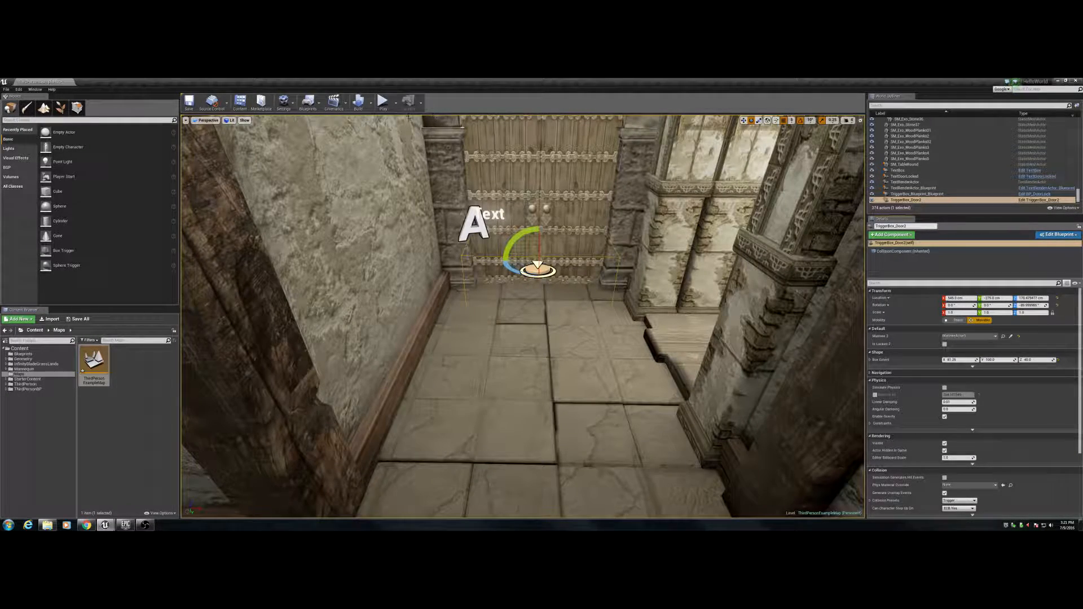
- Play the level from the floor in front of the door, walk up to test the unlocked door, and stop
right_click(519, 321)
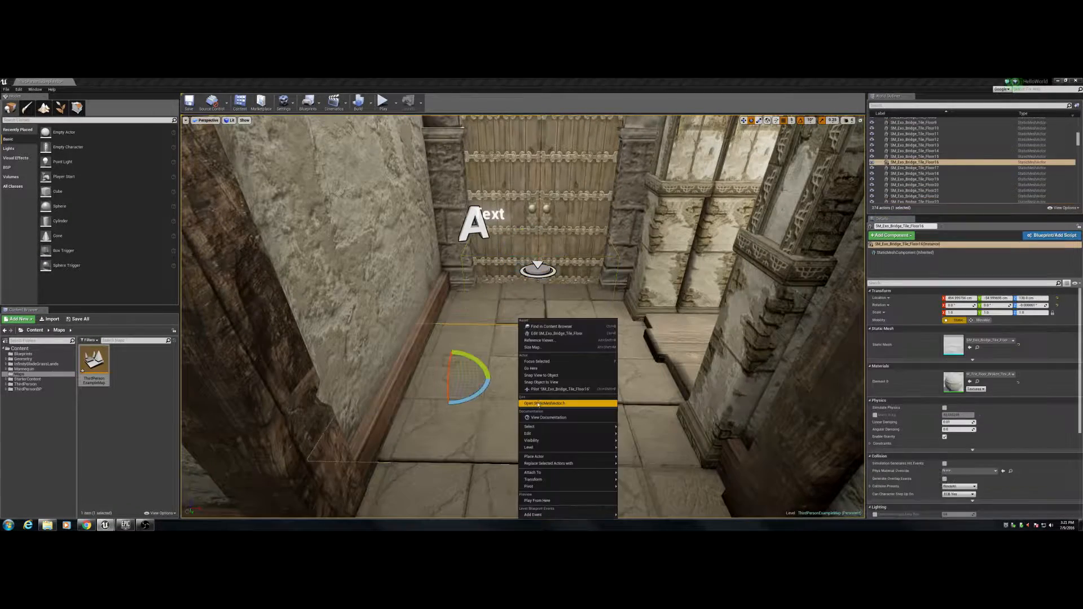
click(538, 501)
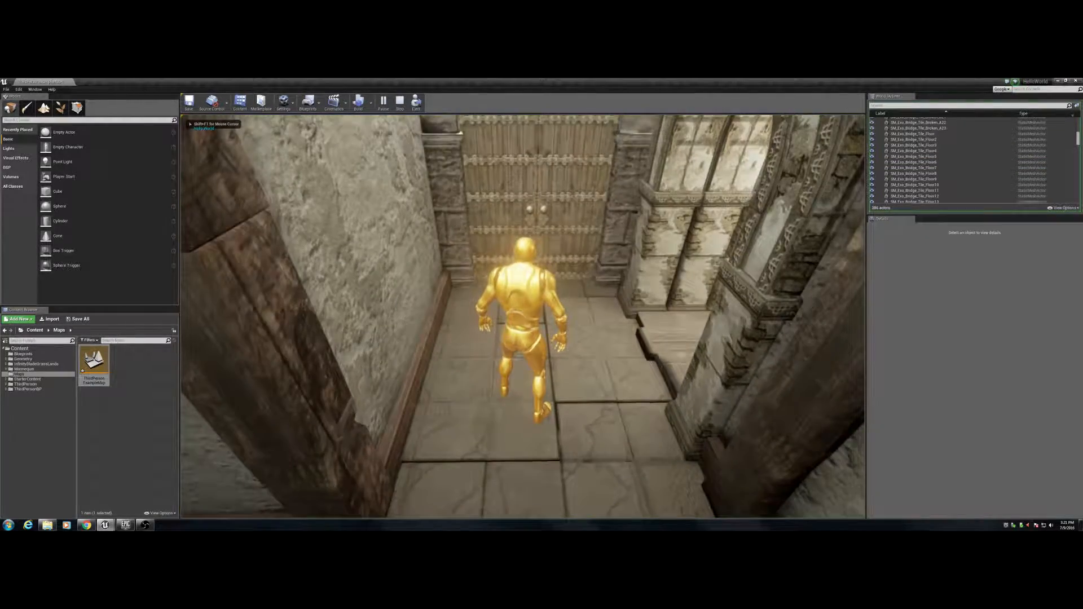
key(w)
key(s)
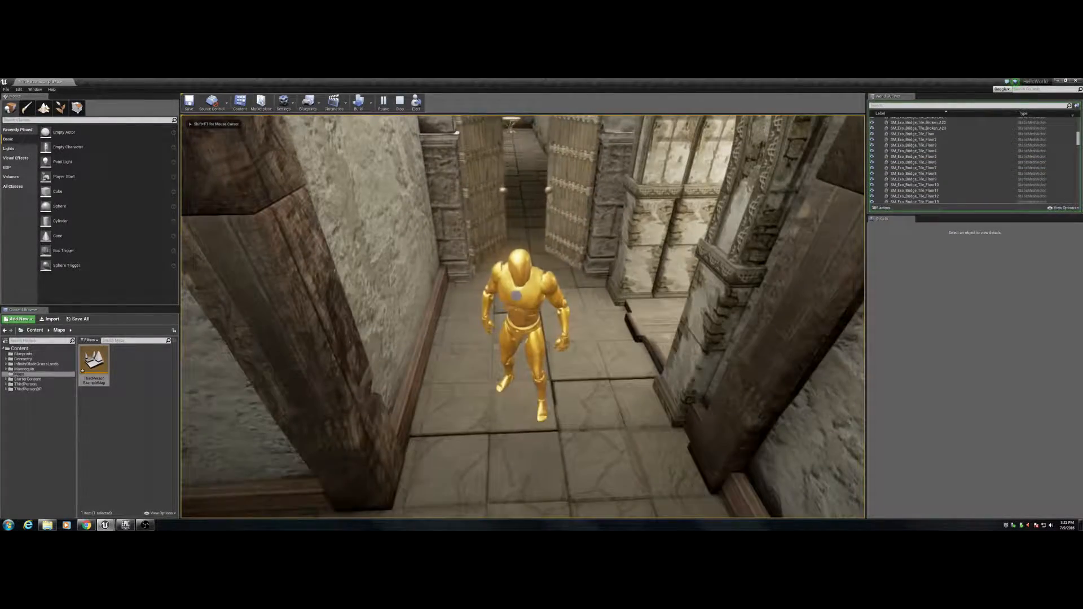
key(Escape)
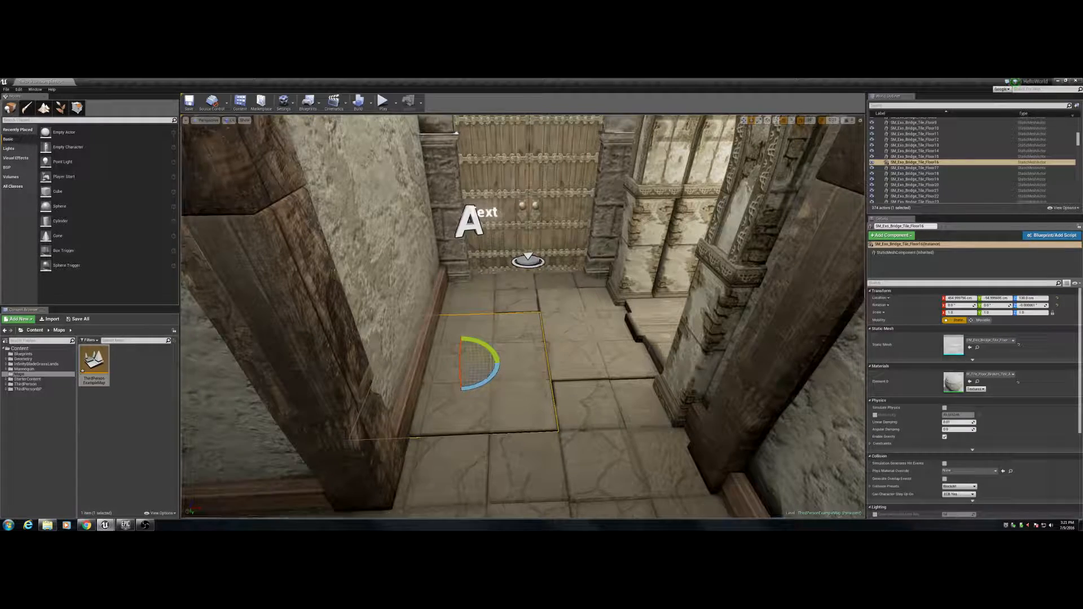
- Turn Is Locked 2 back on for the door's trigger box and play from the floor, walking up to the door to test it
click(539, 263)
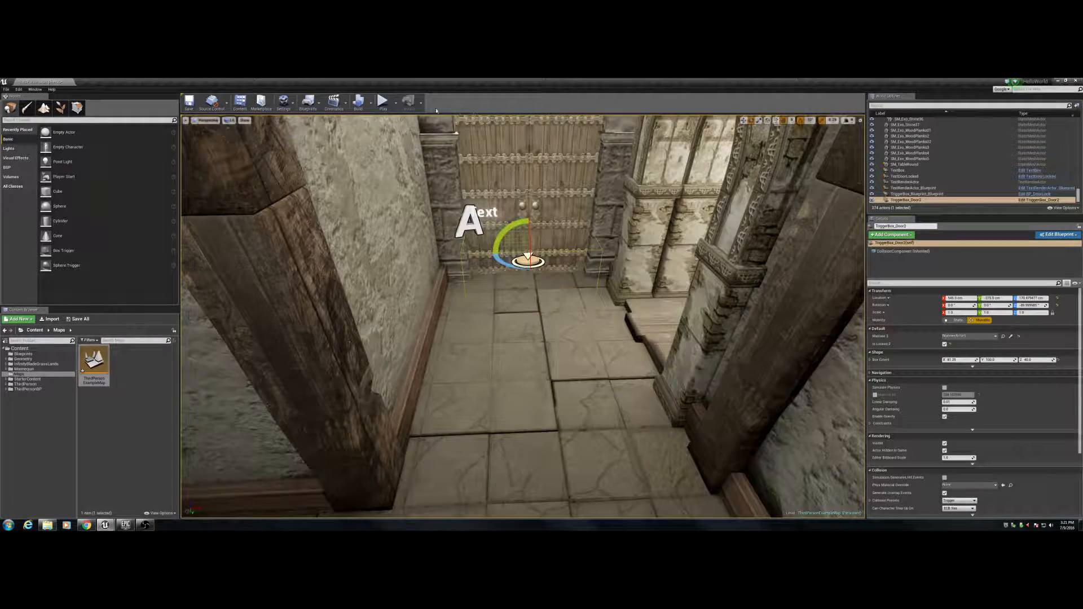
right_click(526, 394)
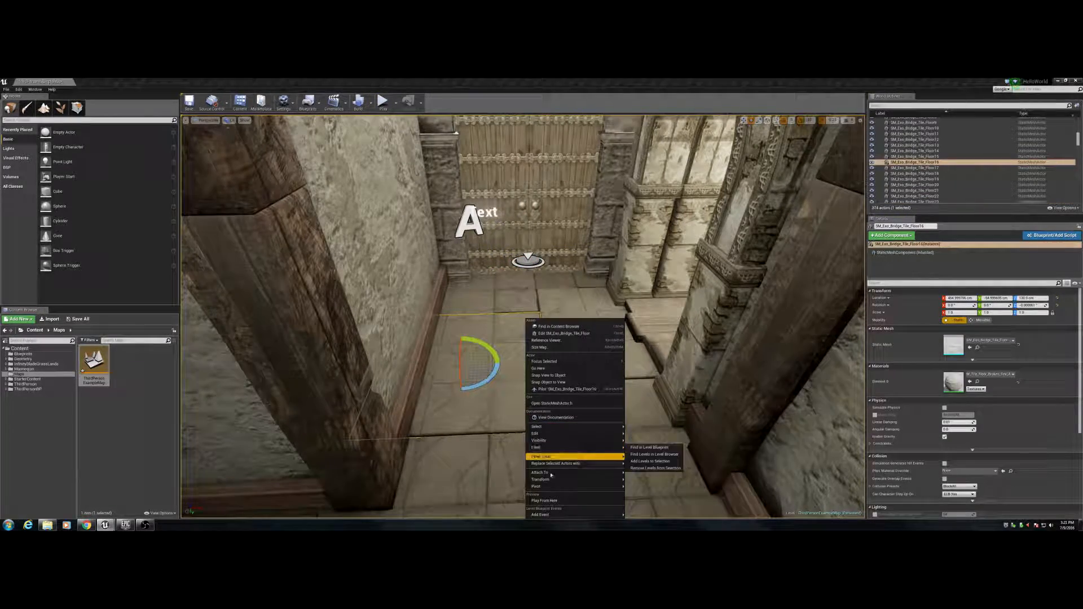
click(545, 501)
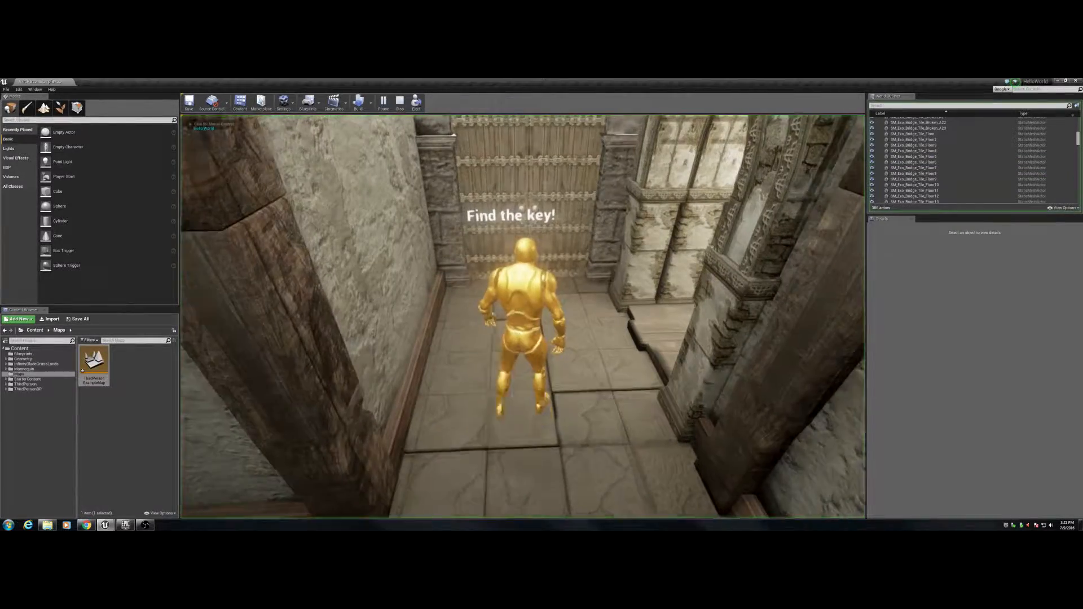
key(w)
key(s)
key(d)
key(w)
key(s)
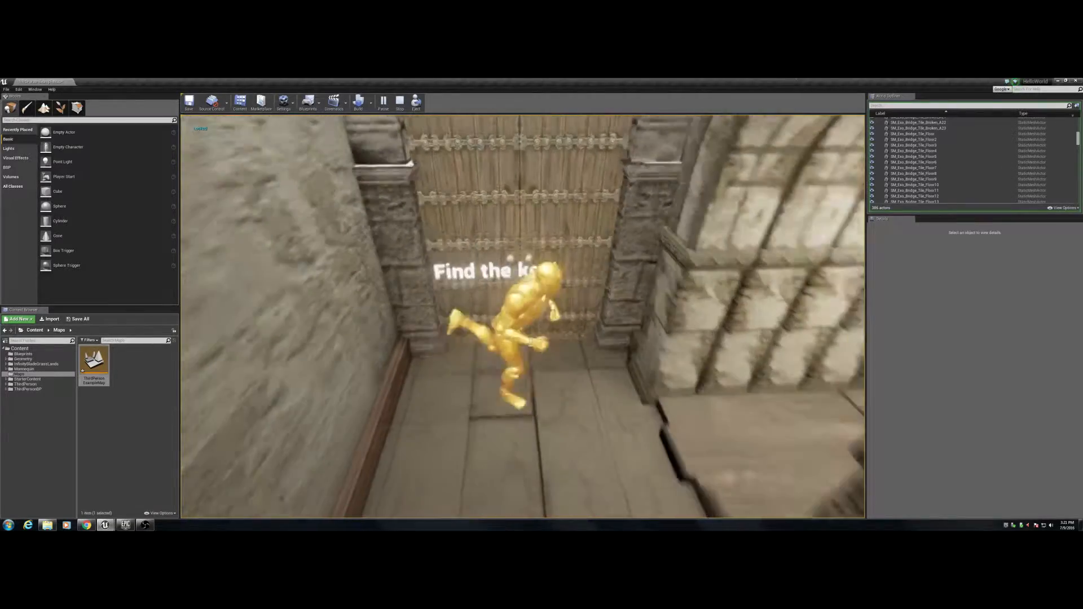
key(w)
key(w)
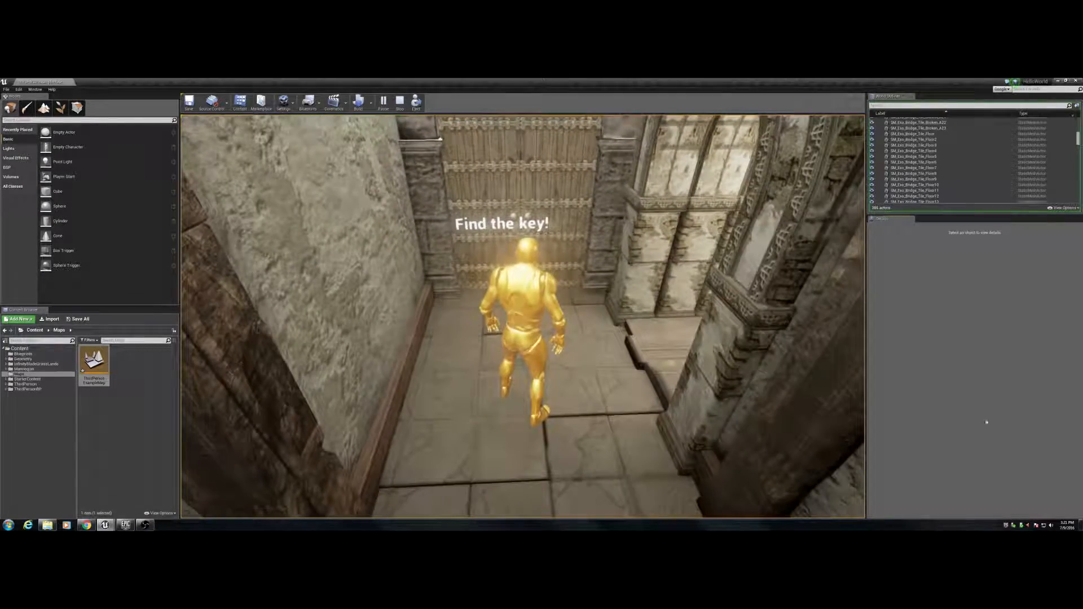
- Turn the character toward the alcove with the golden key and end the play session
click(651, 358)
key(w)
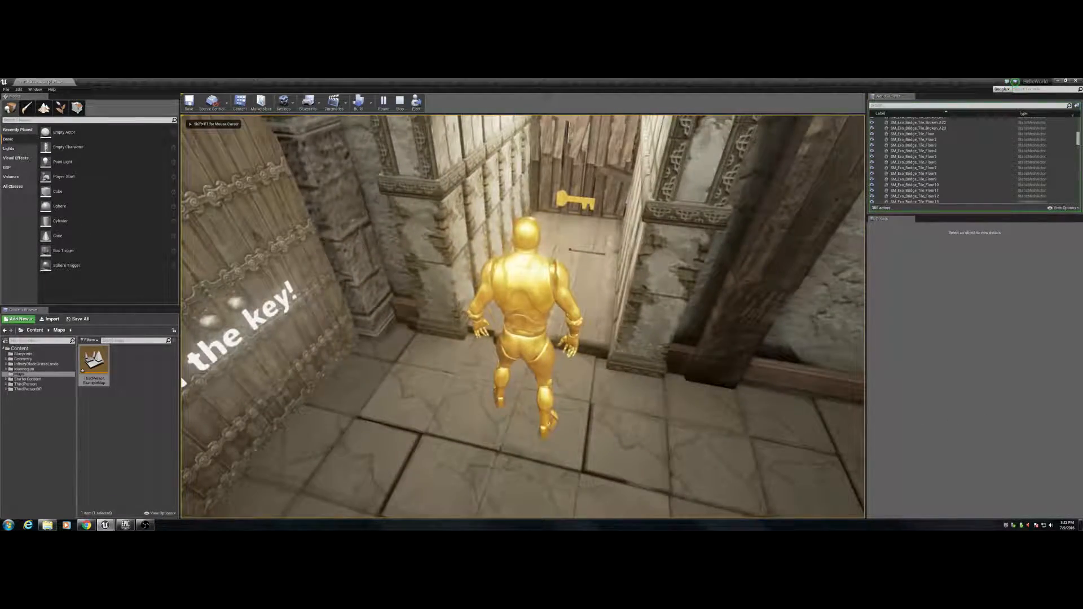
key(Escape)
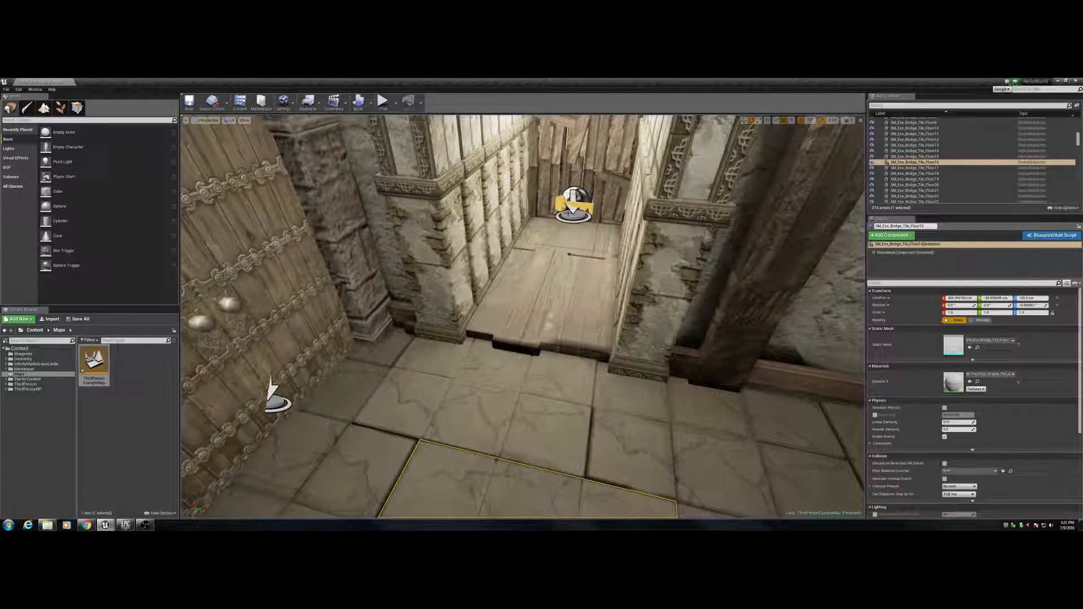
- Open the blueprint of the trigger around the golden key and examine its event graph
click(573, 203)
key(ctrl+e)
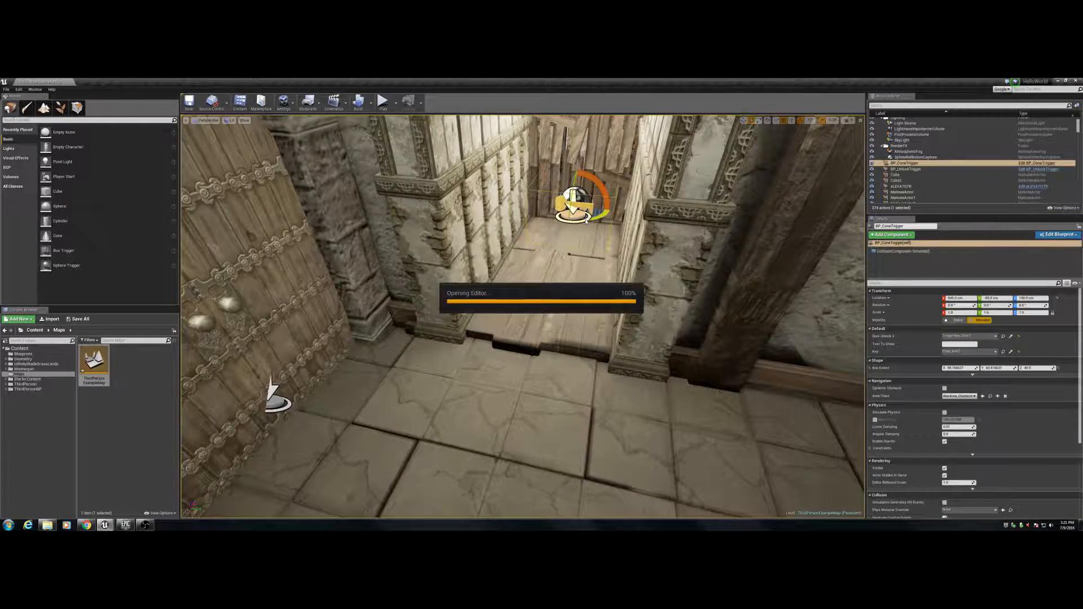
scroll(650, 369, down, 5)
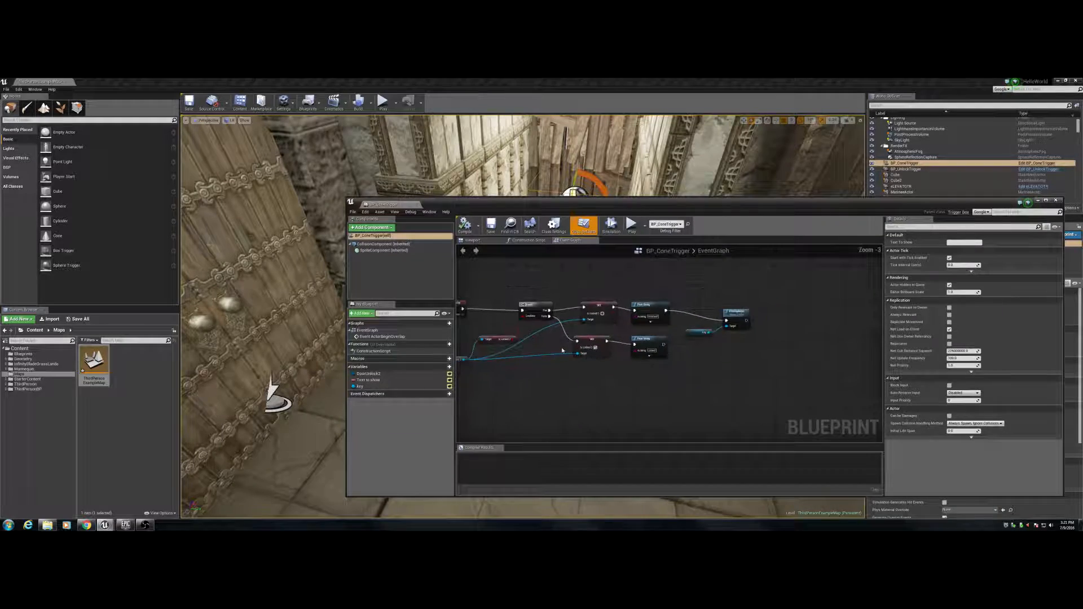
scroll(576, 332, up, 4)
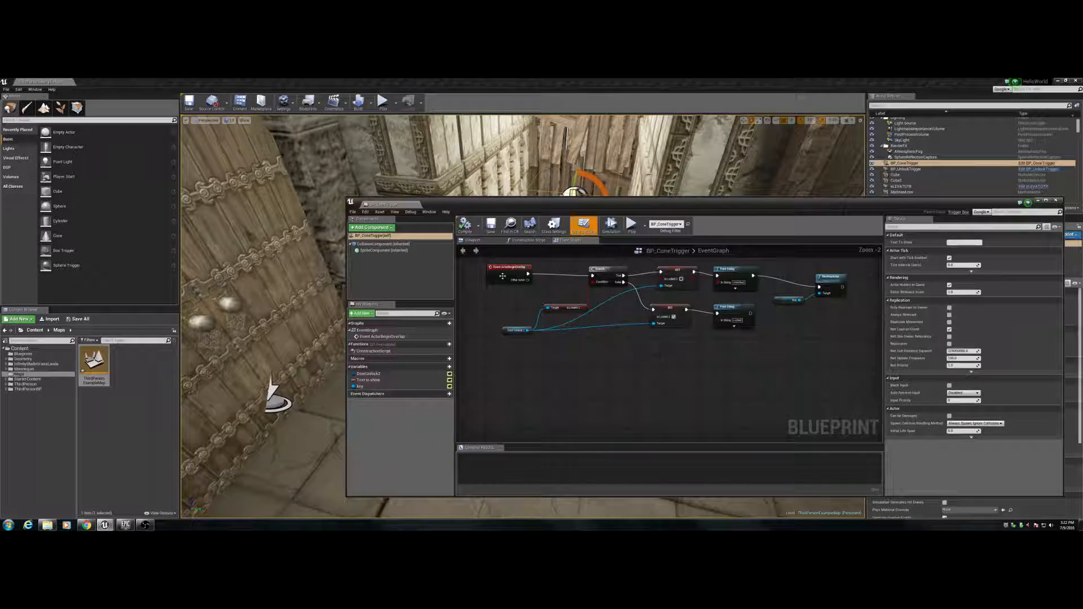
click(528, 380)
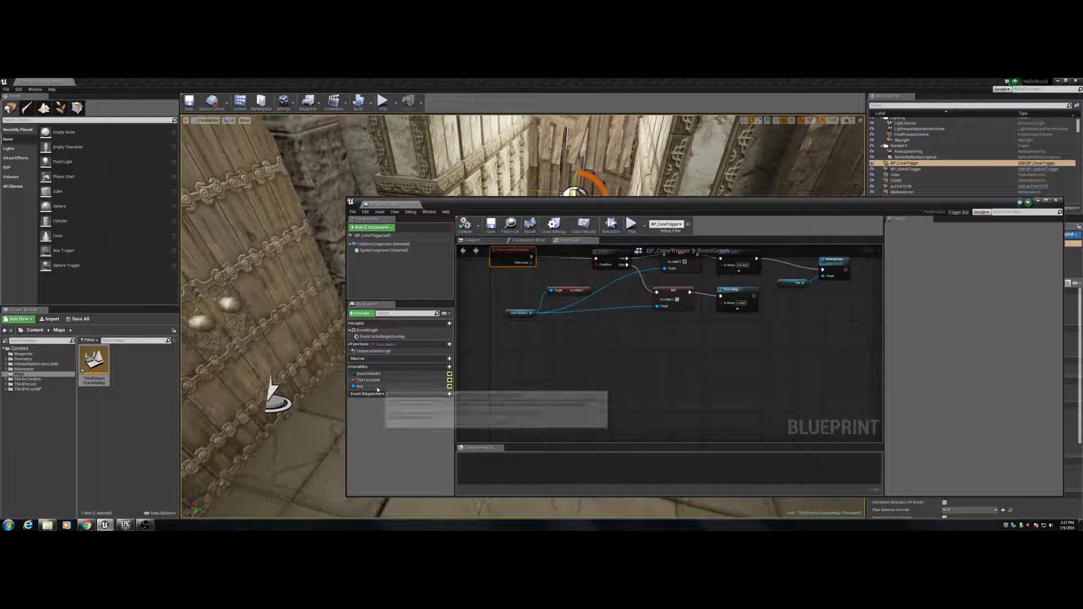
- Inspect the Key variable's type in the blueprint, and return to the level to select the golden key mesh
click(359, 387)
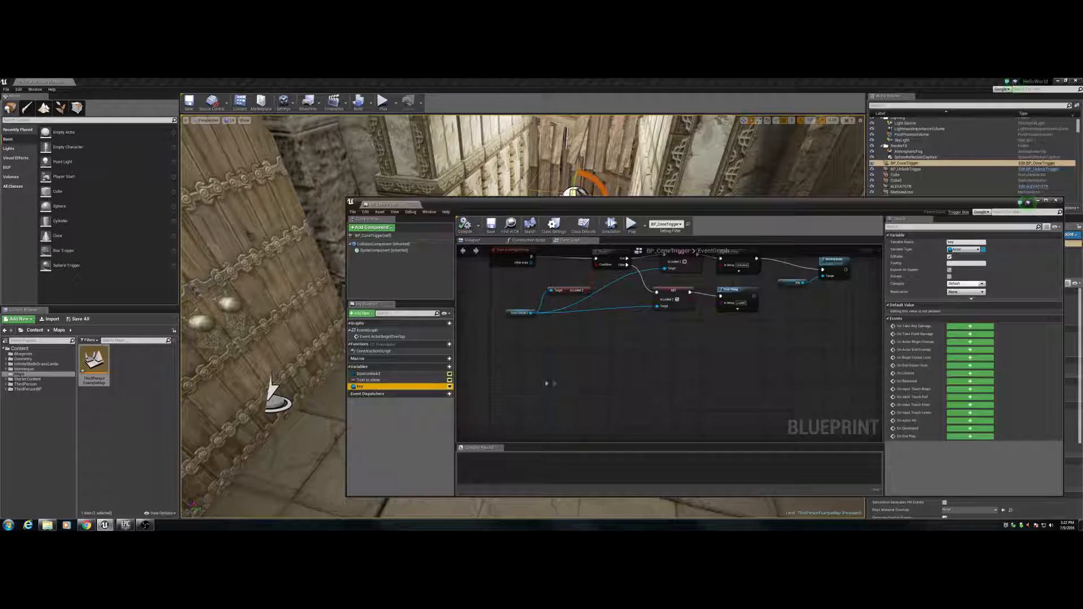
click(963, 249)
click(686, 343)
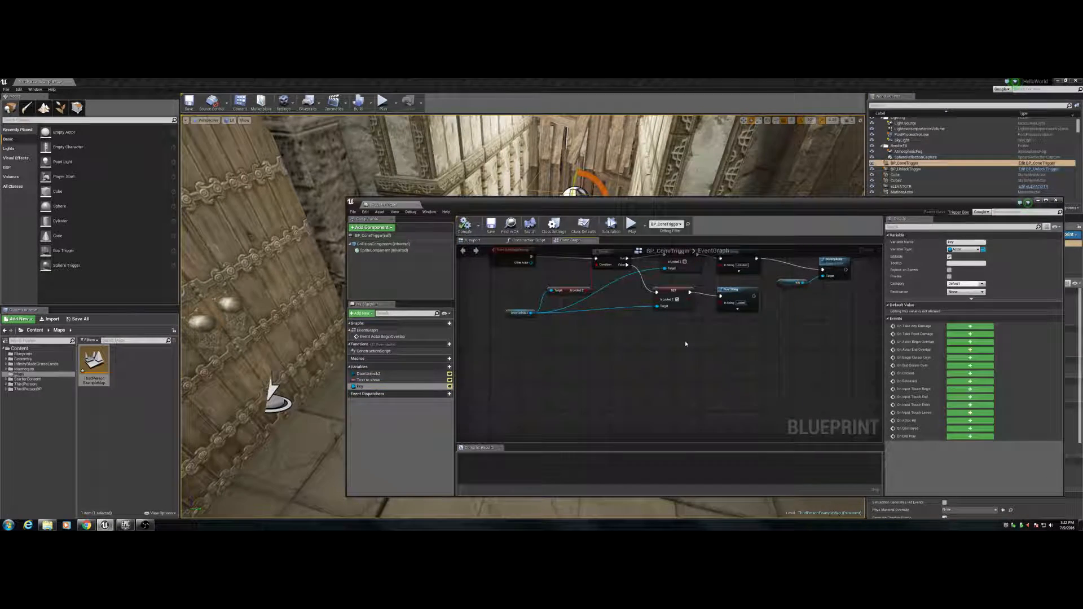
click(1038, 201)
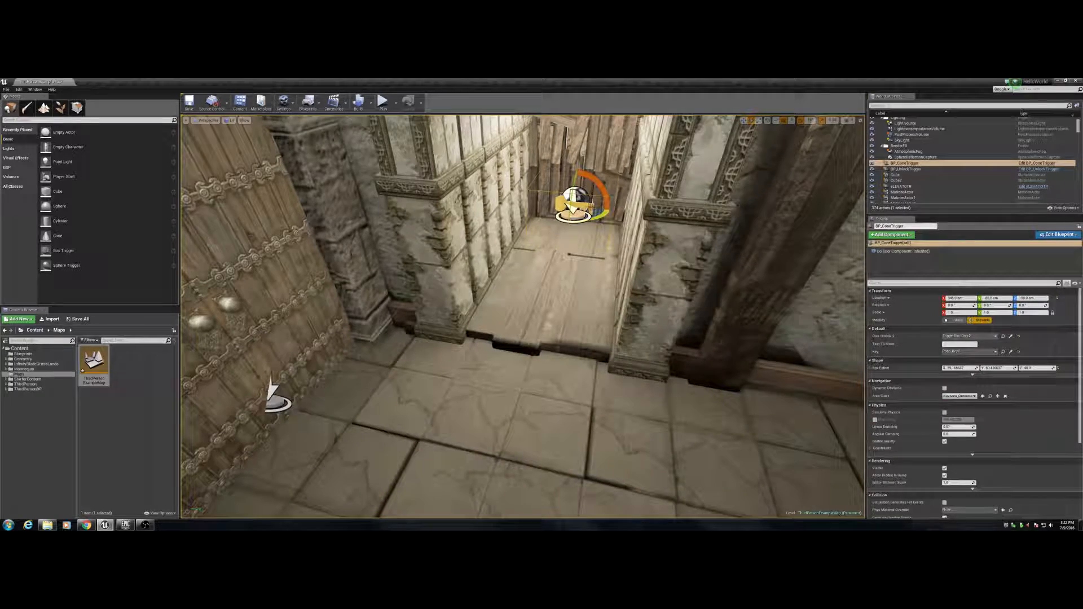
click(585, 207)
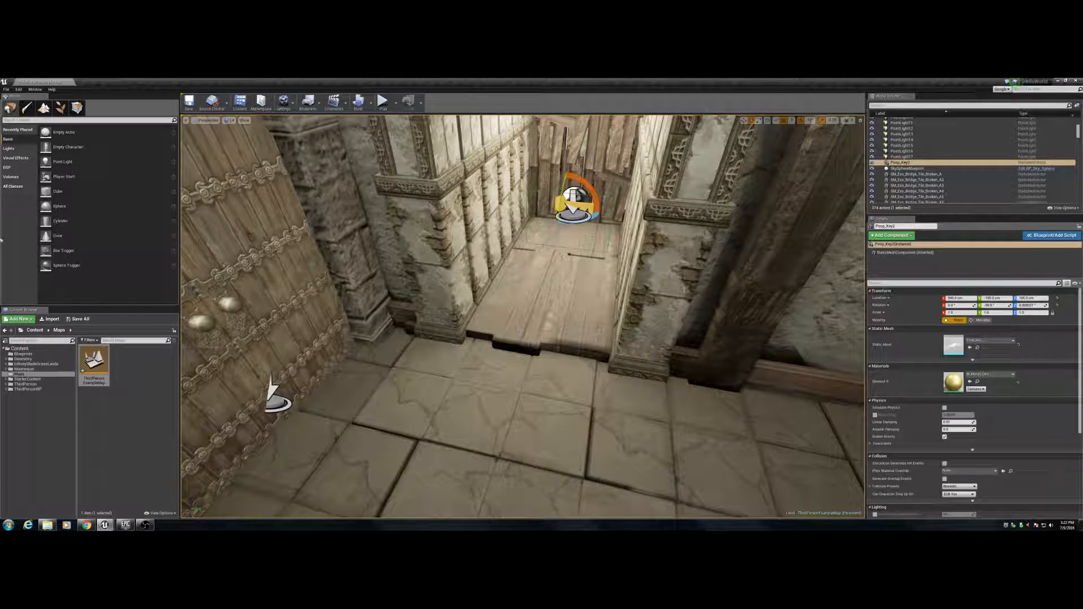
- Place a Cone on the wooden floor in front of the key trigger and open the BP_ConeTrigger blueprint
drag(56, 236, 555, 309)
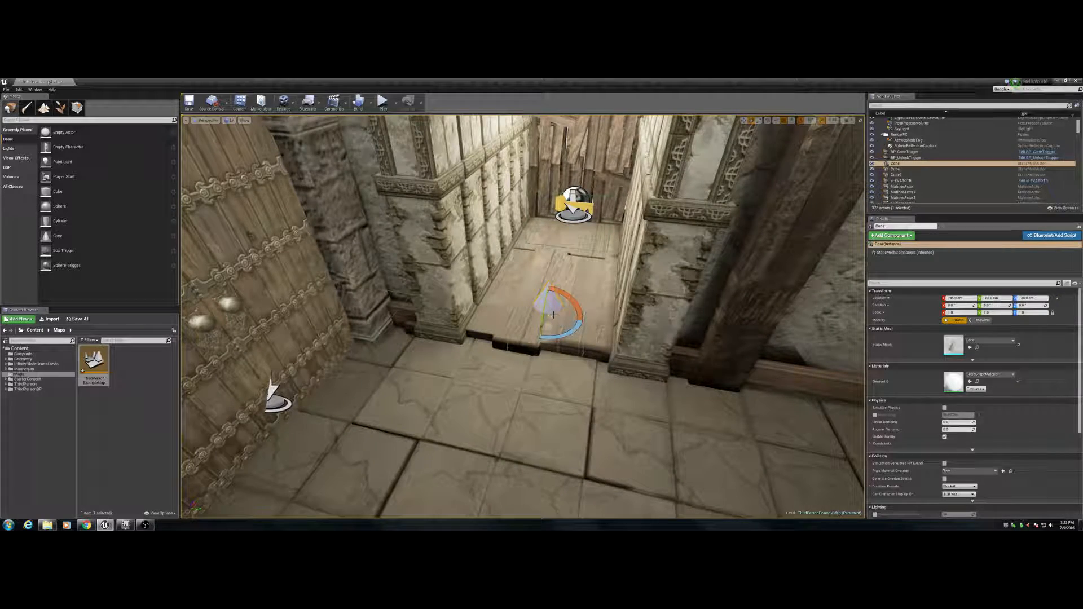
click(570, 208)
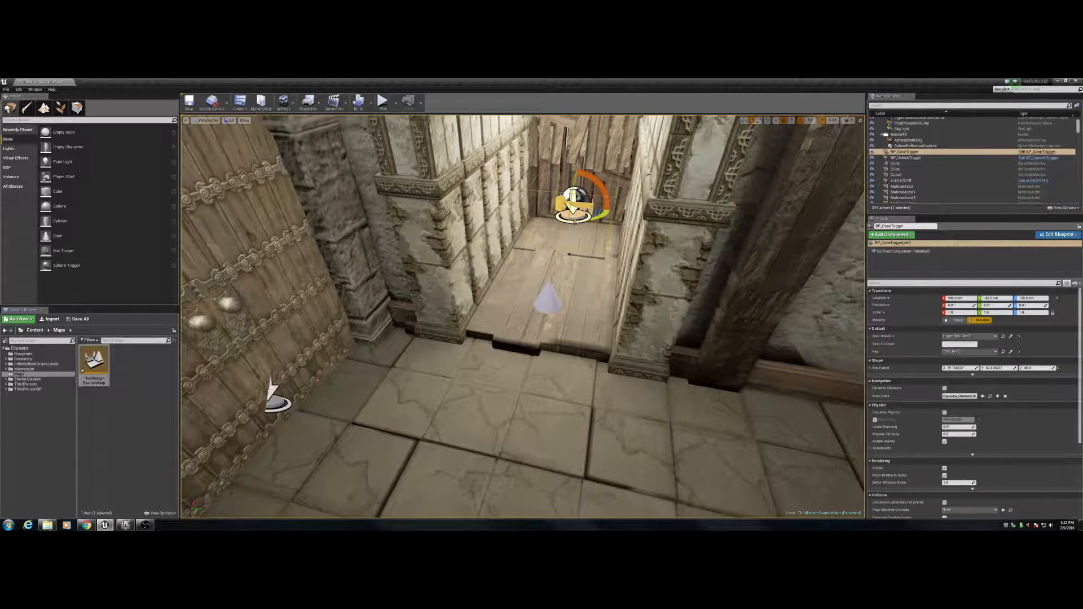
click(1036, 152)
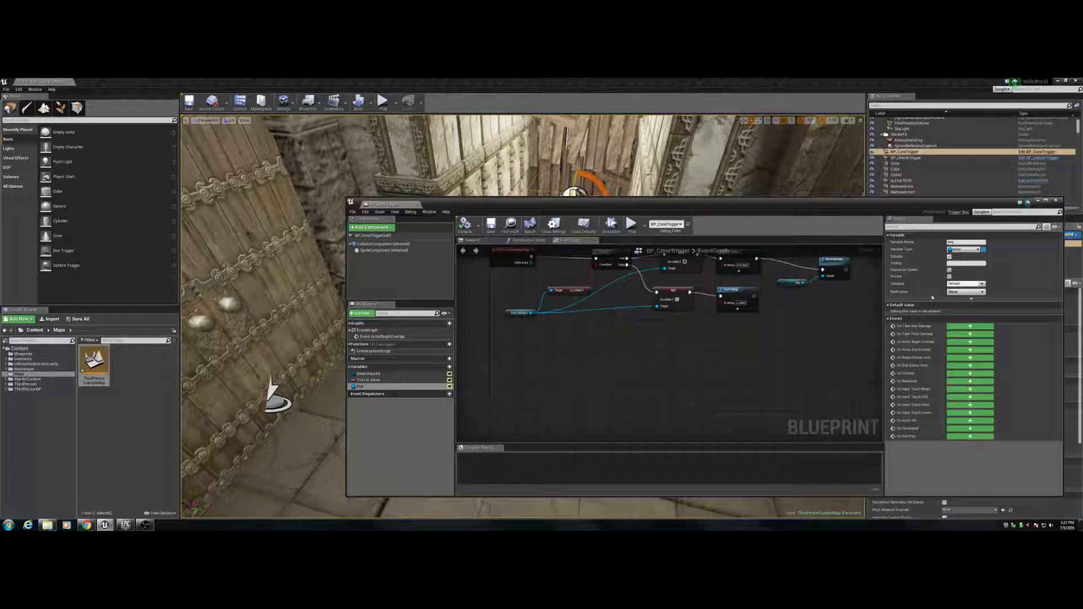
- Set the Key variable's type to an Actor reference
click(966, 249)
text(cone)
key(BackSpace)
key(BackSpace)
key(BackSpace)
key(BackSpace)
text(aco)
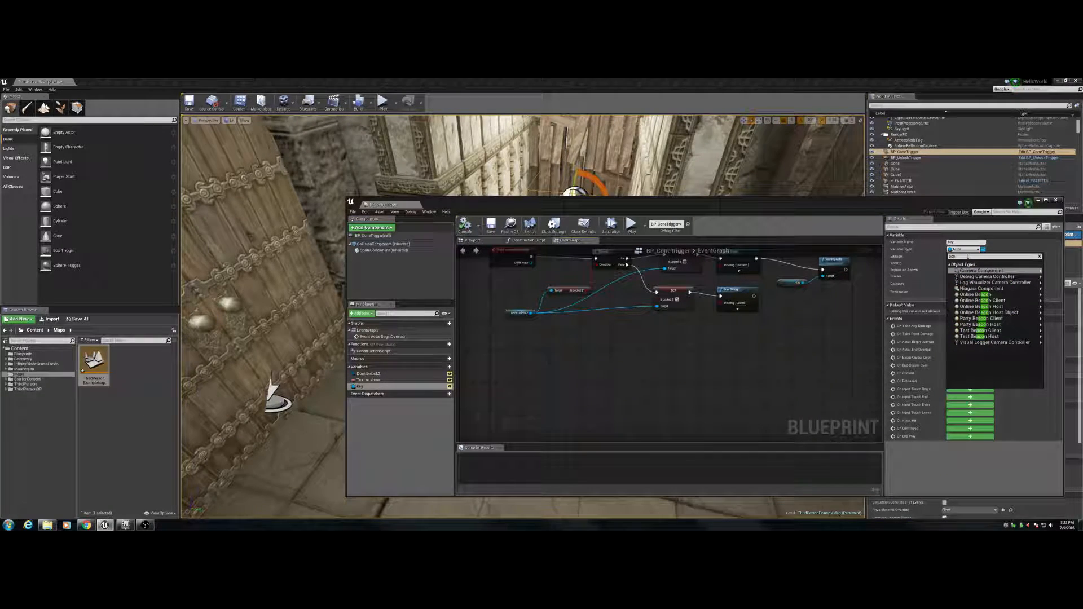
key(BackSpace)
text(t)
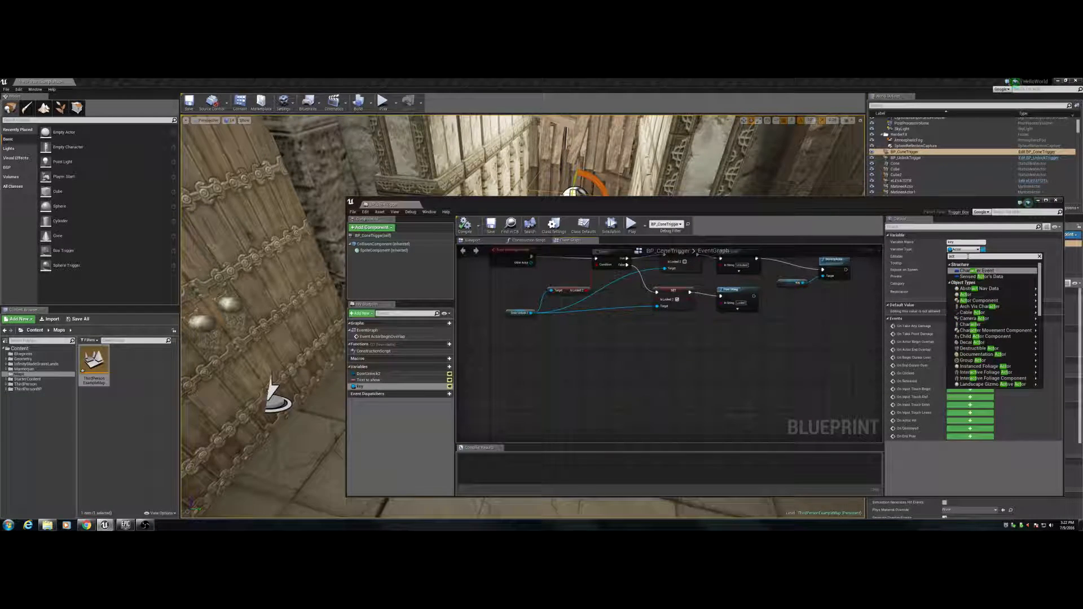
key(Down)
key(Down)
key(Down)
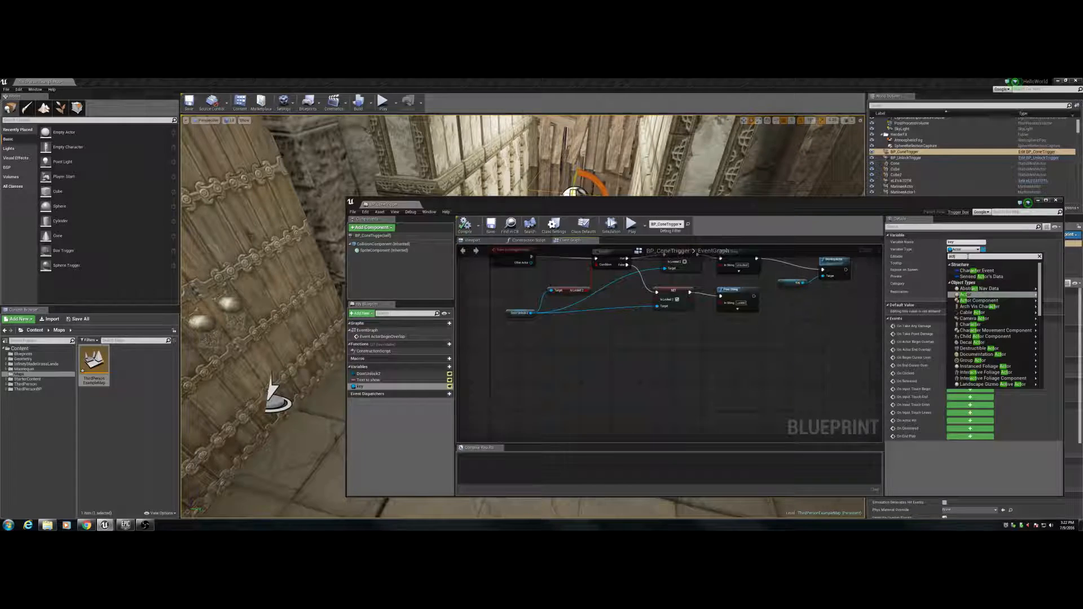
key(Return)
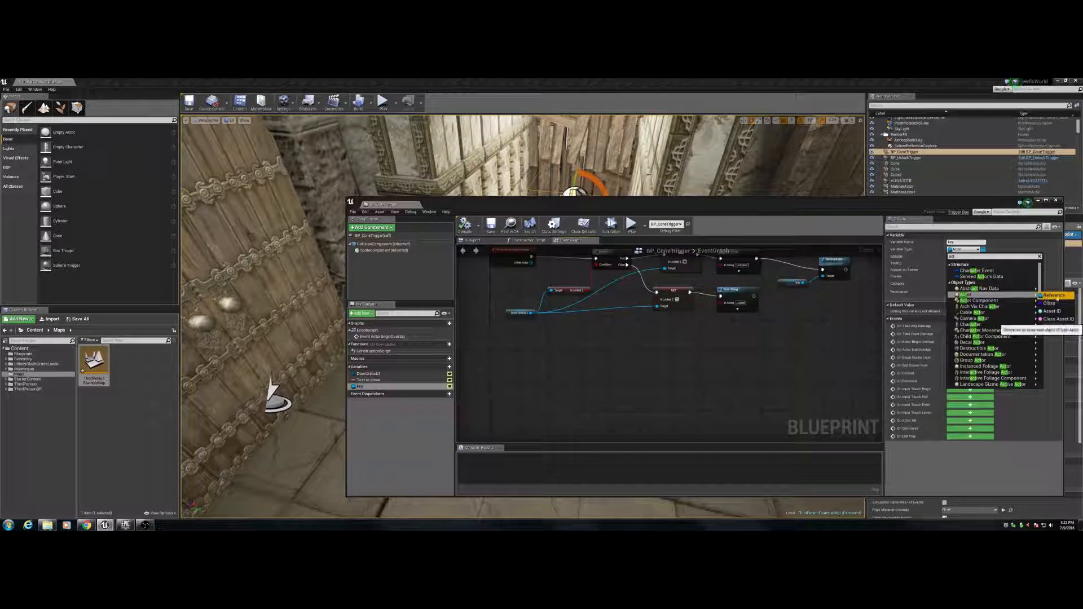
click(1049, 295)
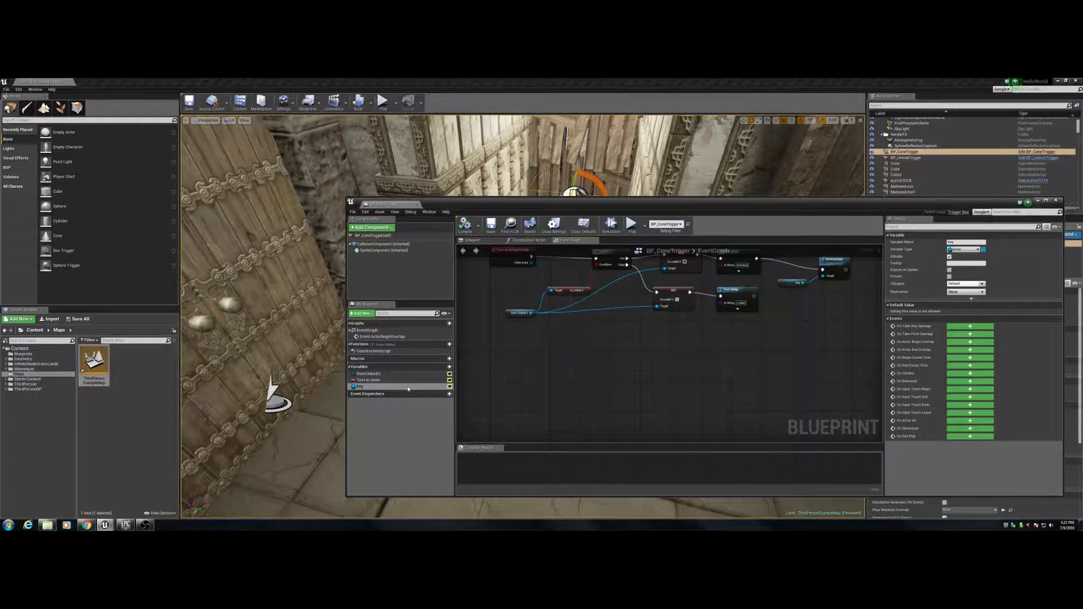
- Return to the level and delete the cone from the wooden floor
click(1056, 201)
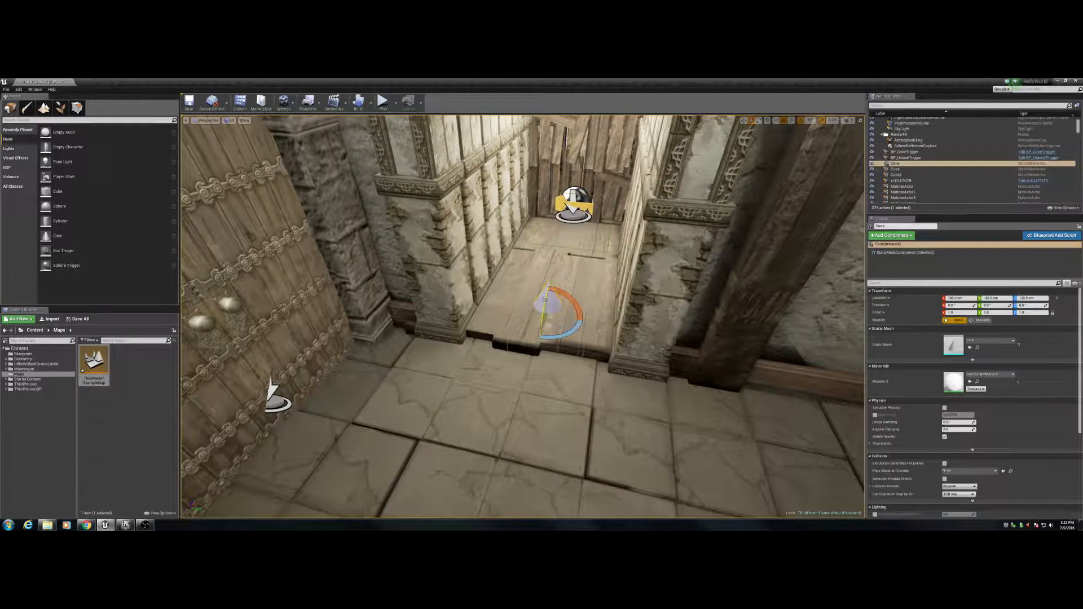
key(Delete)
- Reopen the BP_ConeTrigger blueprint and inspect the variable types of Text to show and DoorUnlock2
click(905, 151)
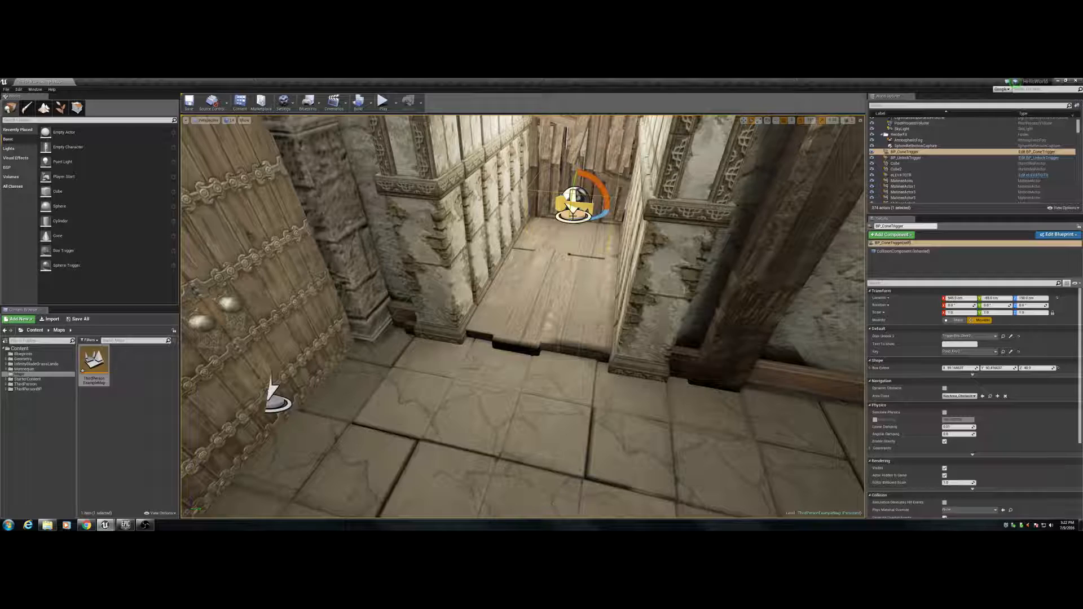
key(ctrl+e)
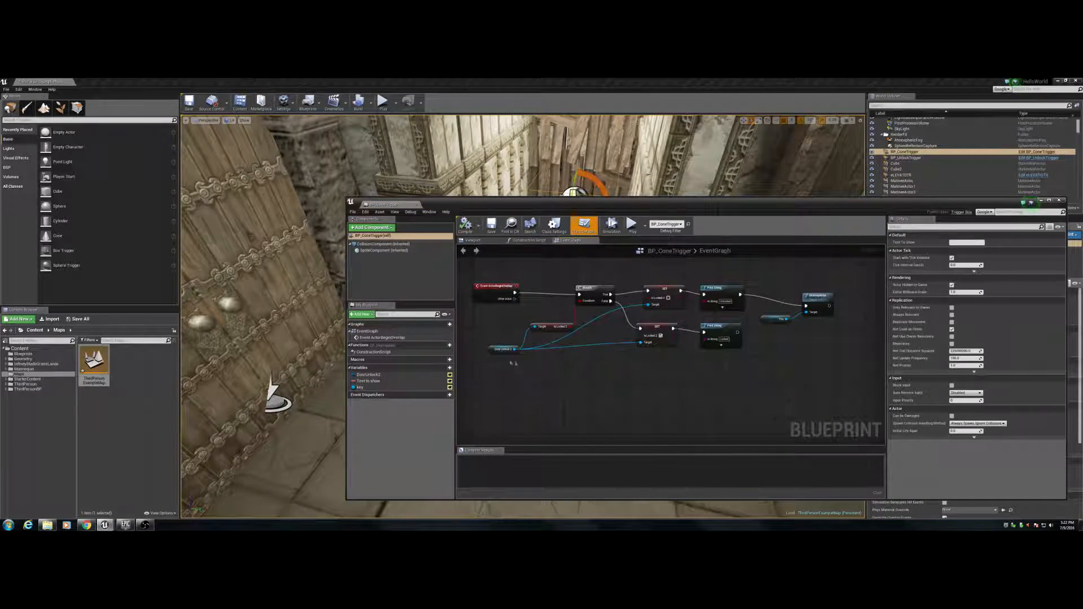
click(402, 381)
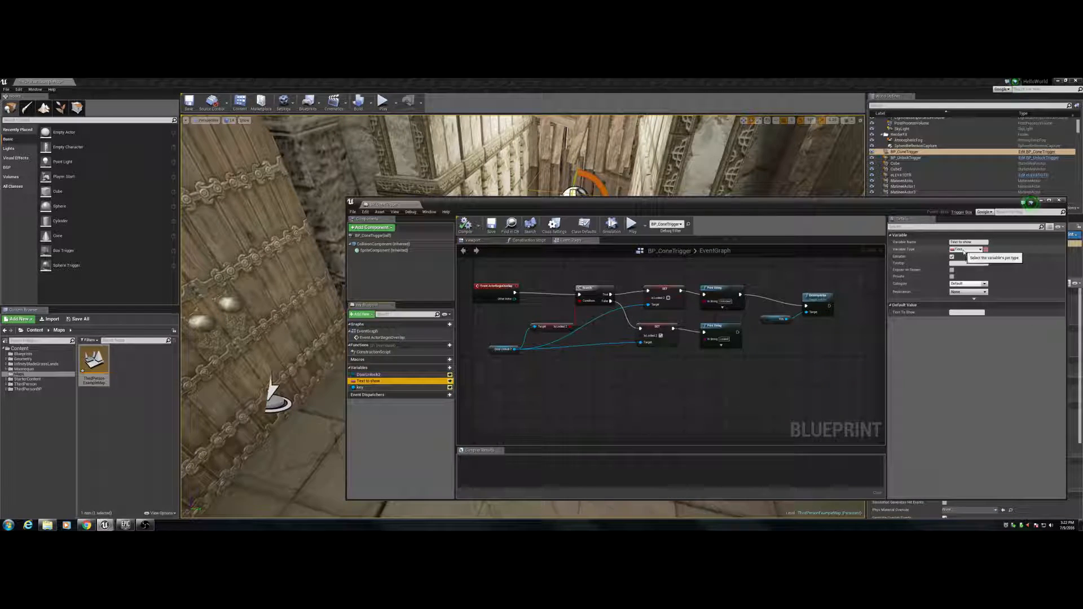
mouse_move(606, 360)
right_down()
mouse_move(639, 359)
mouse_move(638, 370)
mouse_move(598, 366)
right_up()
click(372, 374)
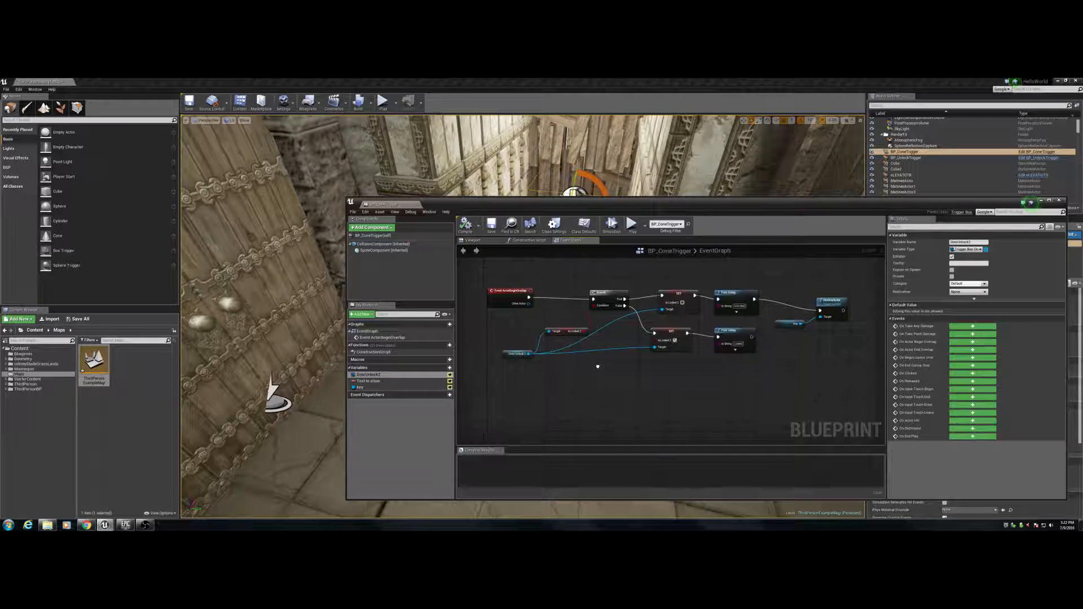
click(968, 250)
click(968, 251)
click(967, 250)
click(968, 250)
- Open the blueprint of the door's trigger box, TriggerBox_Door2, to view its event graph, and return to the level
click(1059, 200)
click(270, 375)
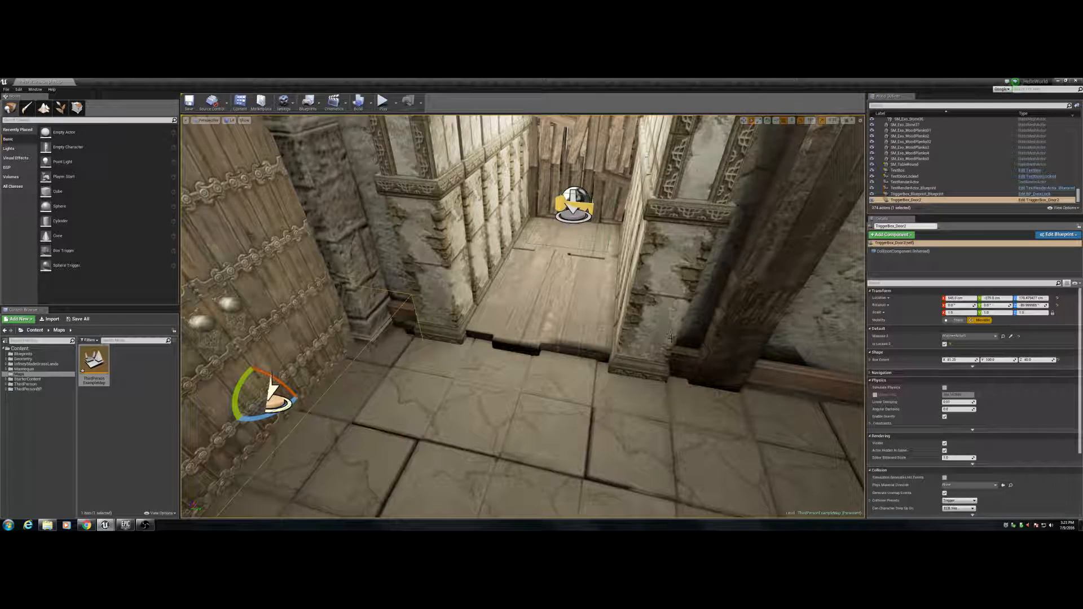
click(1037, 200)
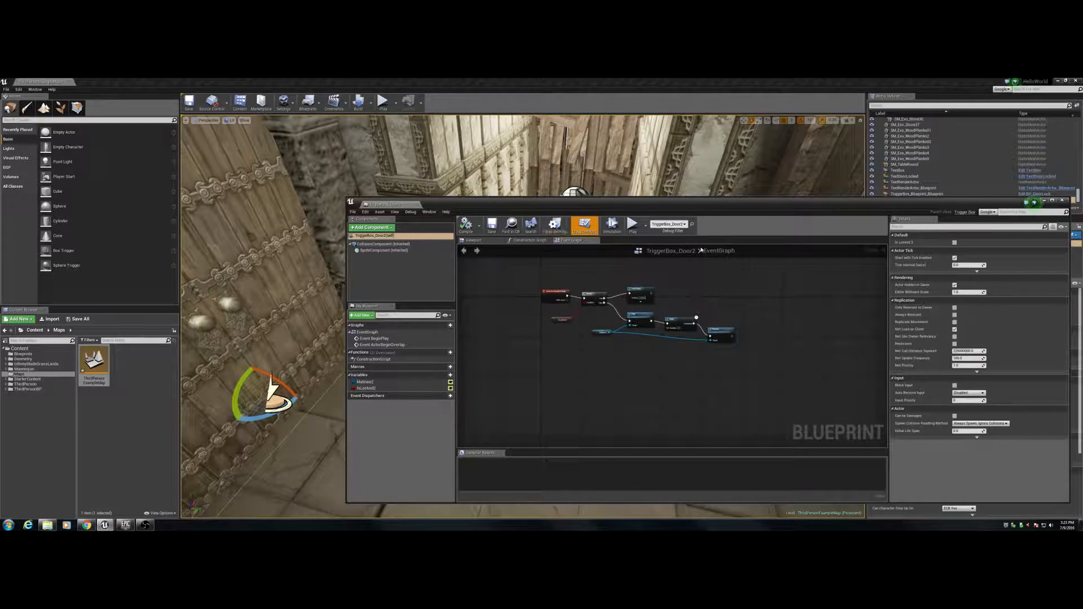
click(1063, 201)
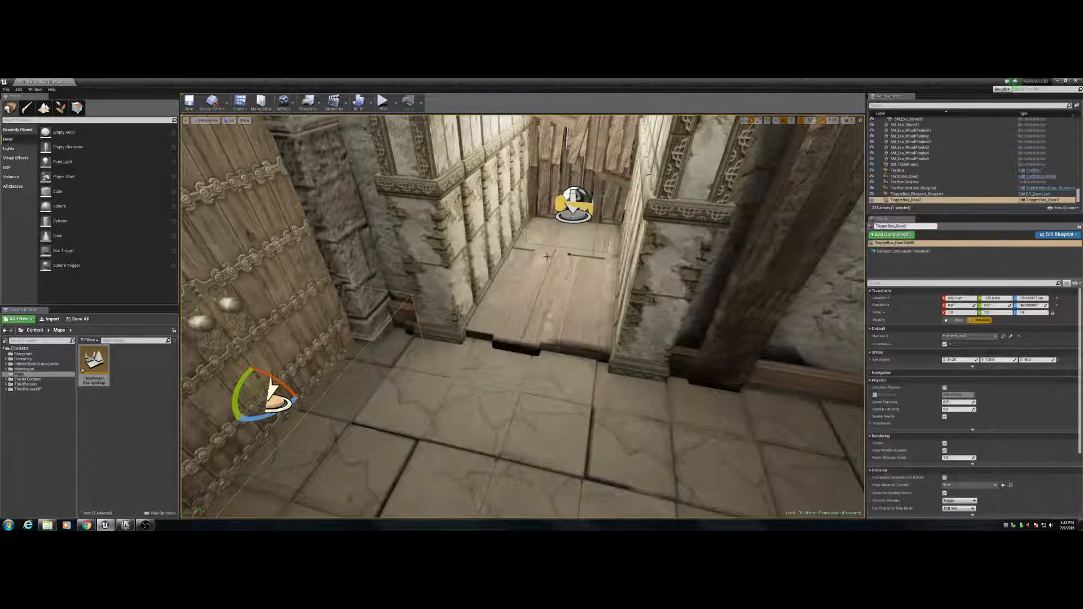
- Reopen the BP_ConeTrigger blueprint and examine the overlap event node and the DoorUnlock2 variable
click(578, 214)
key(ctrl+e)
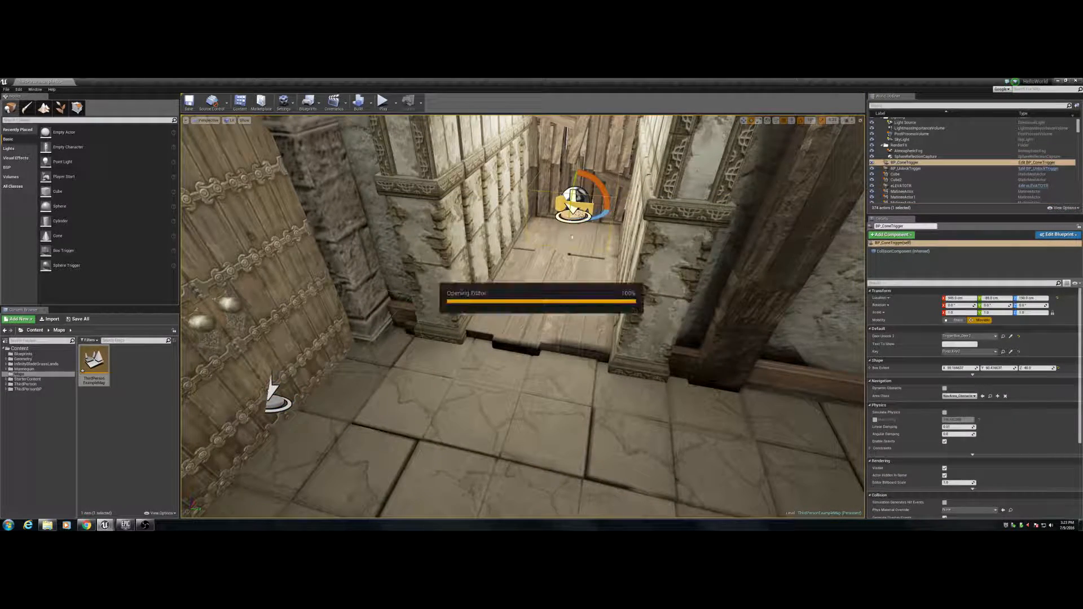
click(510, 294)
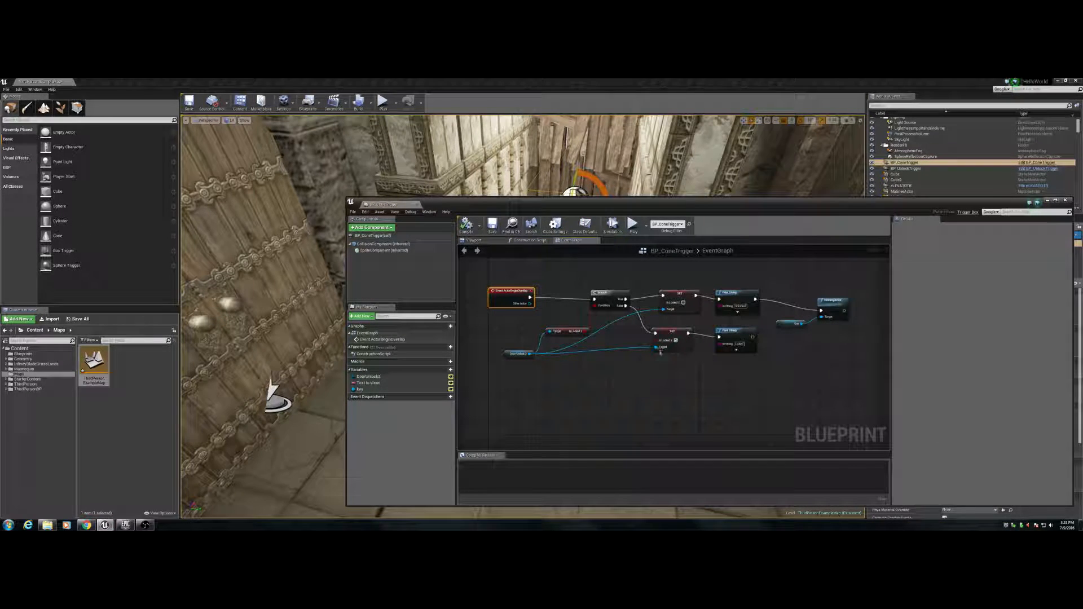
click(610, 337)
click(366, 376)
- Add a DoorUnlock2 getter below the existing nodes and search for set actions from its pin, turning Context Sensitive off
right_drag(523, 438, 525, 410)
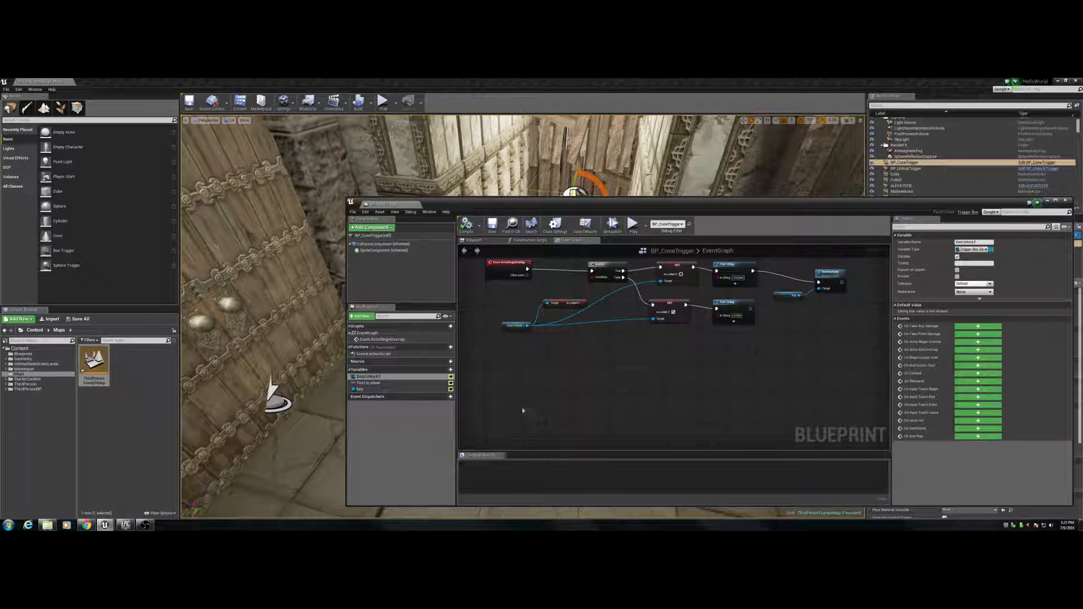
drag(395, 376, 647, 376)
click(540, 379)
text(set)
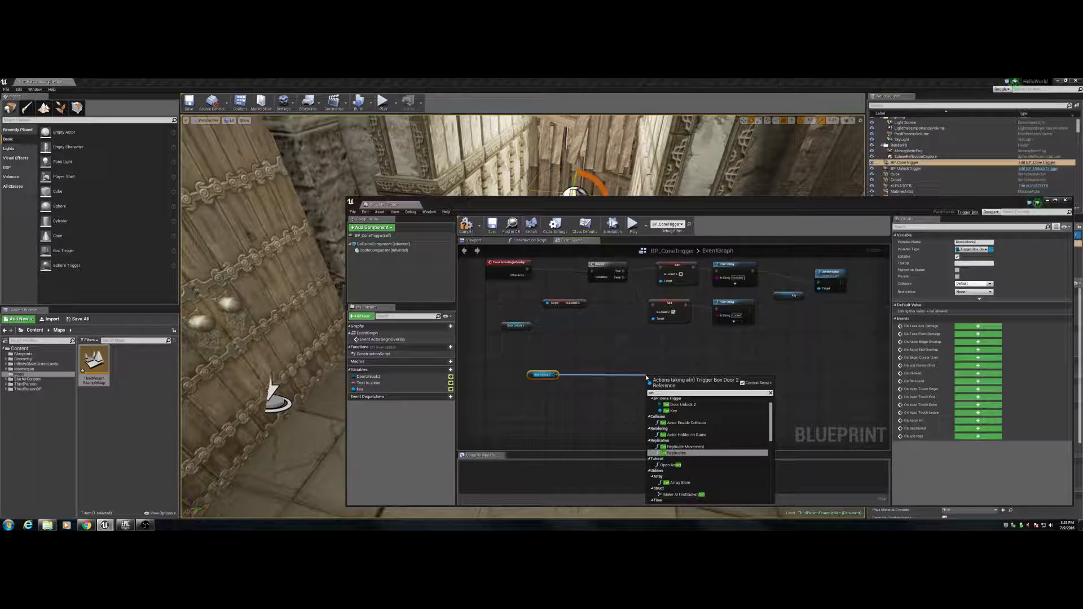
click(742, 383)
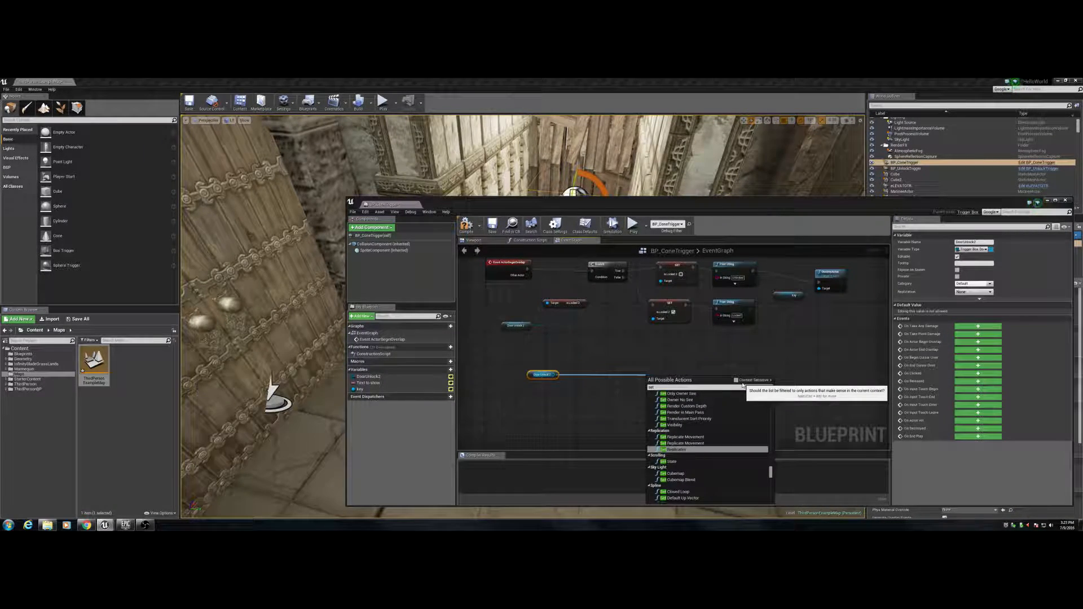
click(739, 383)
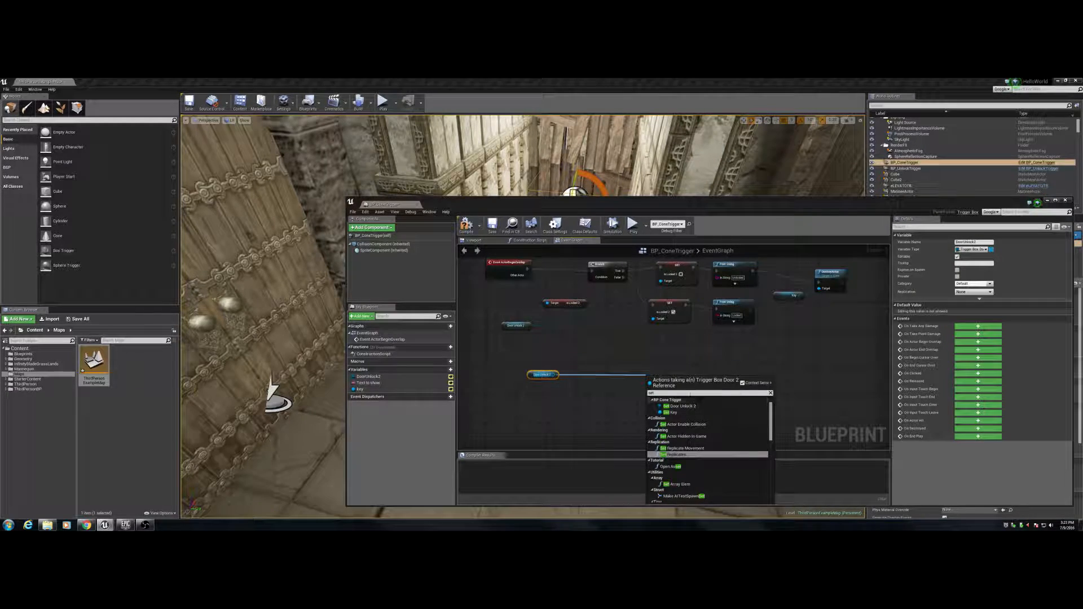
click(742, 383)
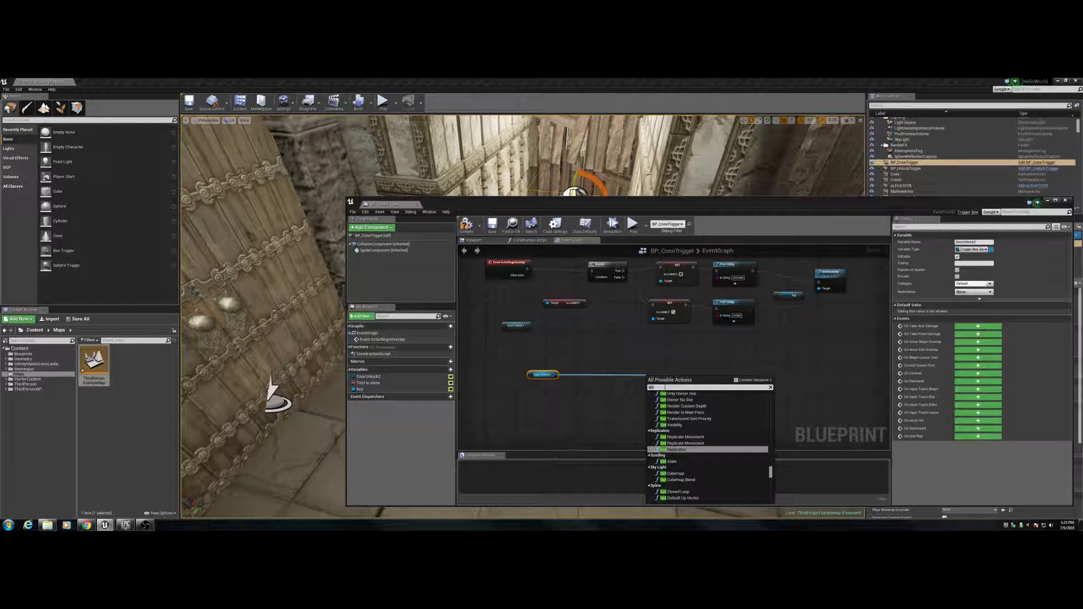
text(set)
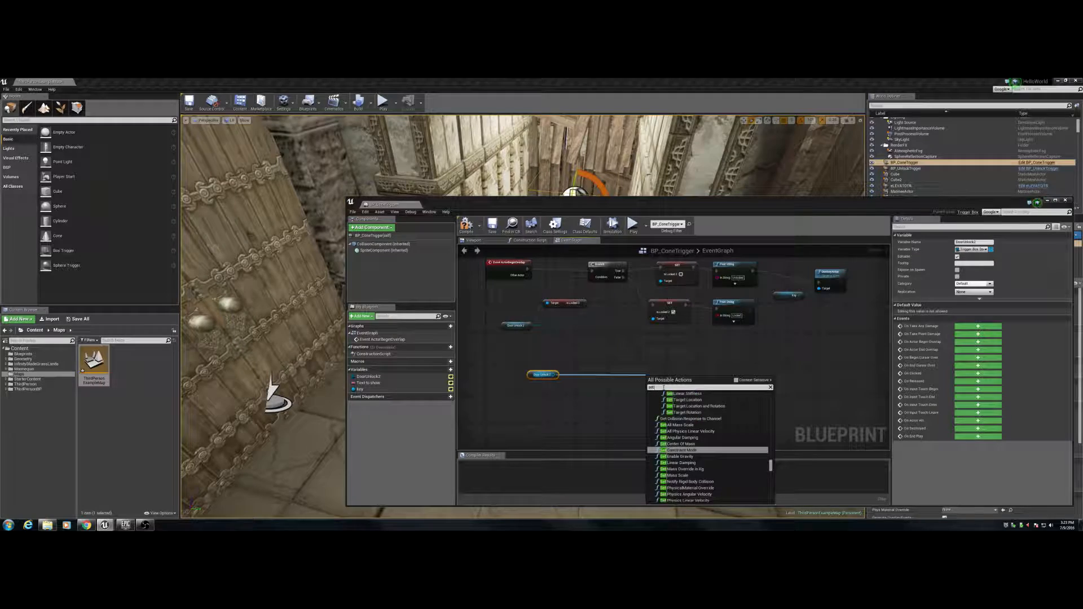
click(651, 350)
scroll(588, 366, up, 1)
right_drag(591, 356, 607, 394)
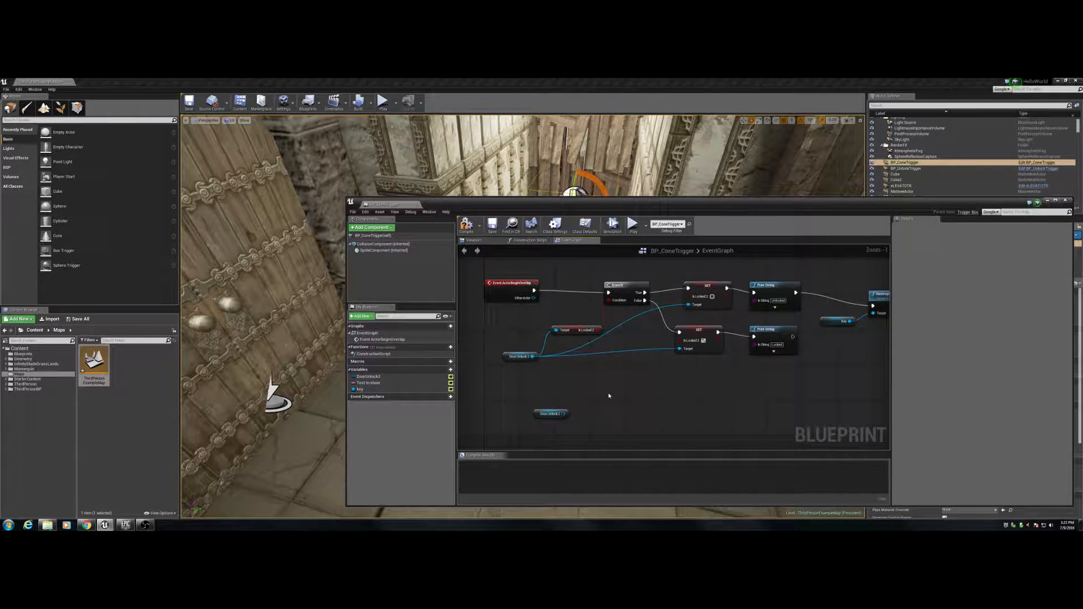
scroll(602, 395, down, 1)
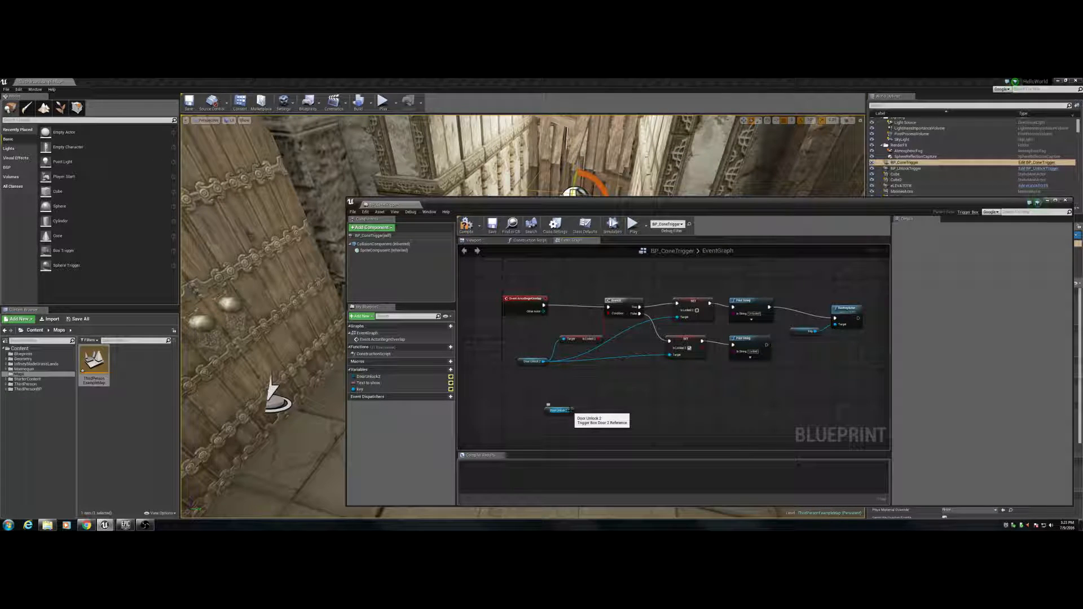
- Add an Is Locked 2 getter from the new DoorUnlock2 node and move it close beside that node
drag(572, 412, 626, 405)
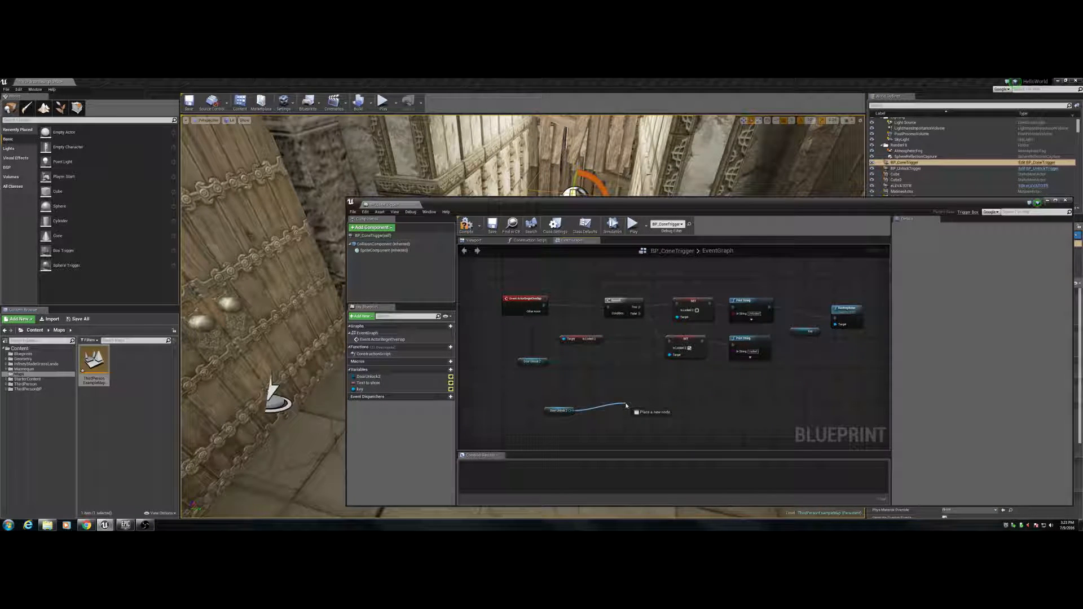
drag(626, 405, 628, 402)
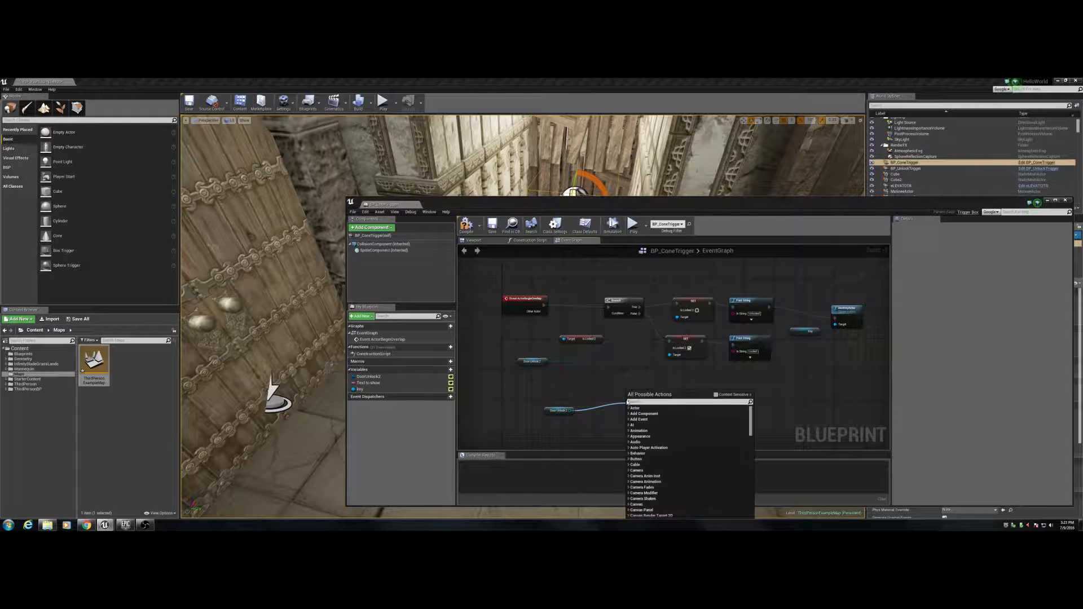
text(lock)
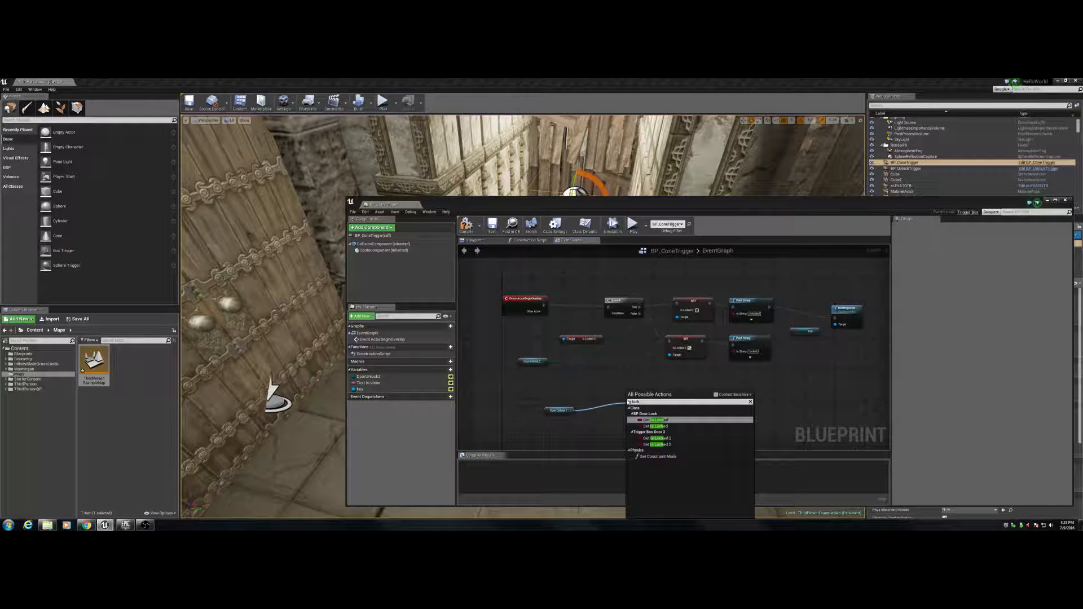
key(Down)
key(Down)
key(Down)
key(Up)
key(Return)
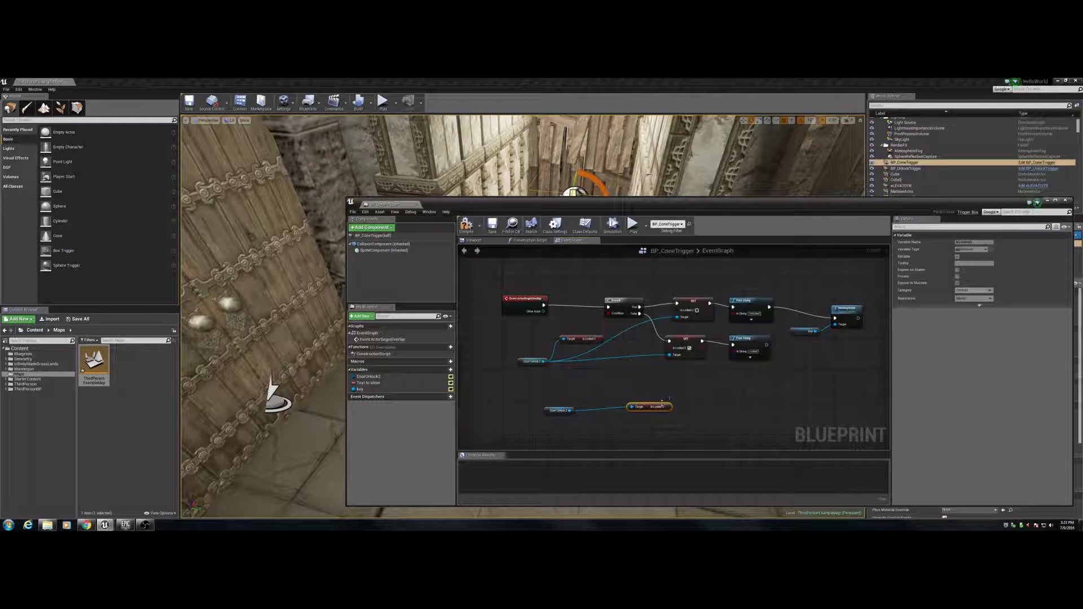
drag(665, 406, 616, 404)
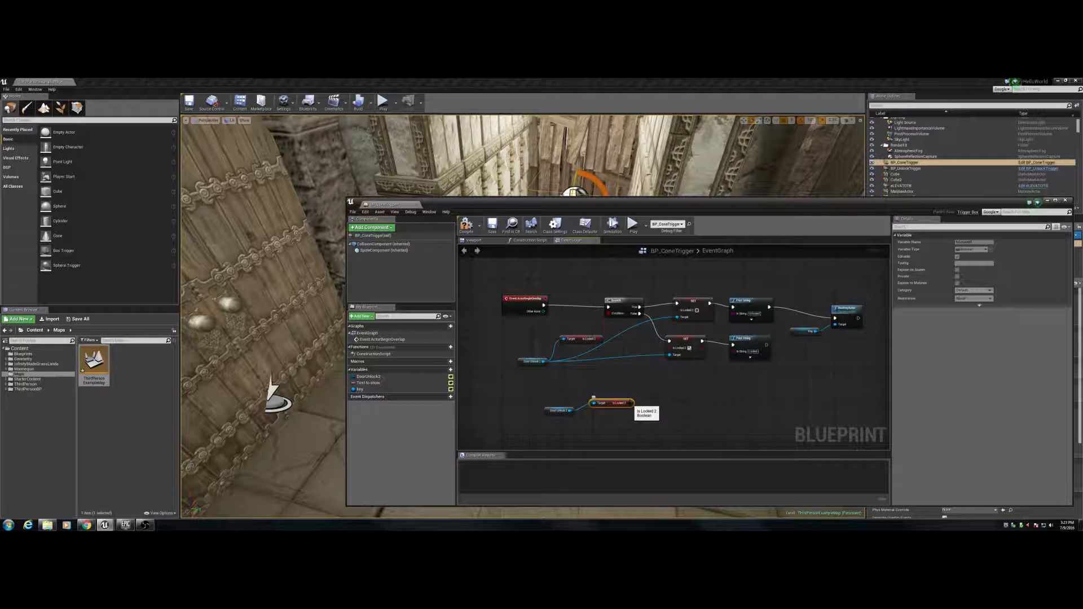
- Try to replace the Event ActorBeginOverlap node with a pasted copy above the new DoorUnlock2 node
click(521, 301)
key(Delete)
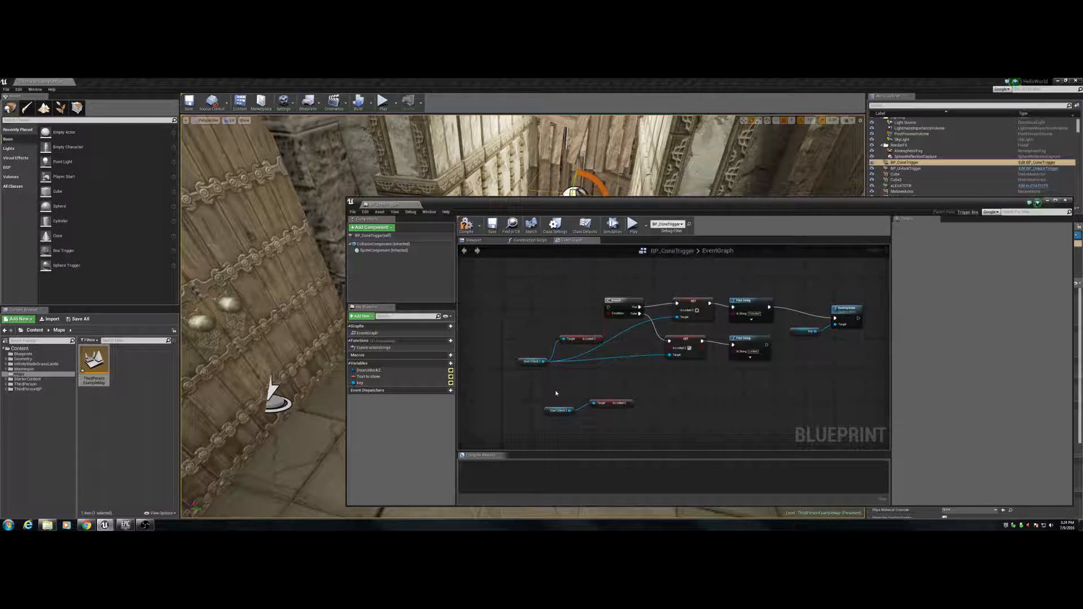
key(ctrl+v)
key(ctrl+v)
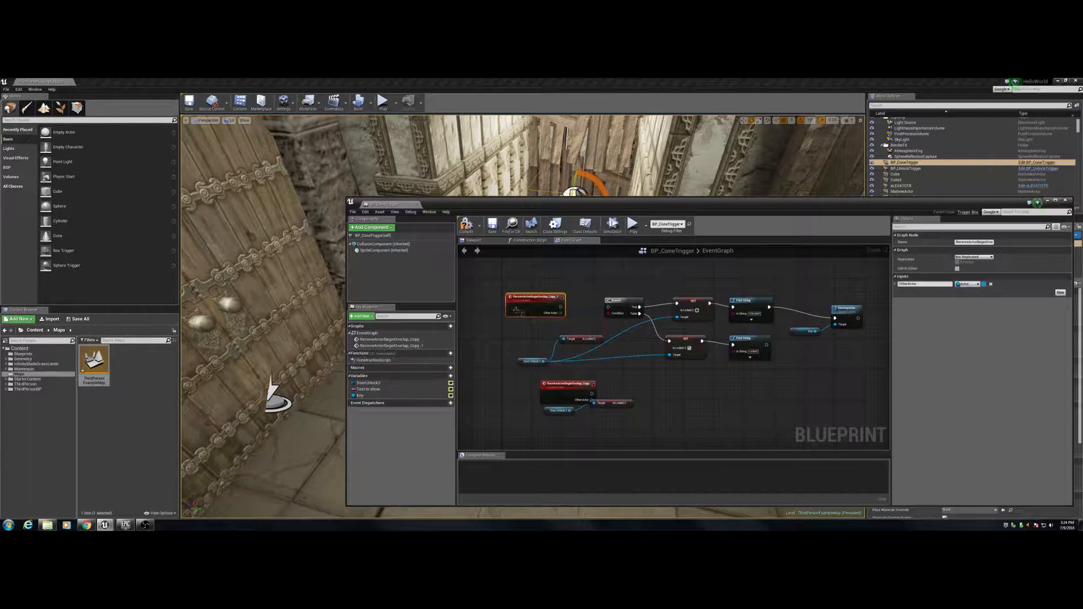
key(Delete)
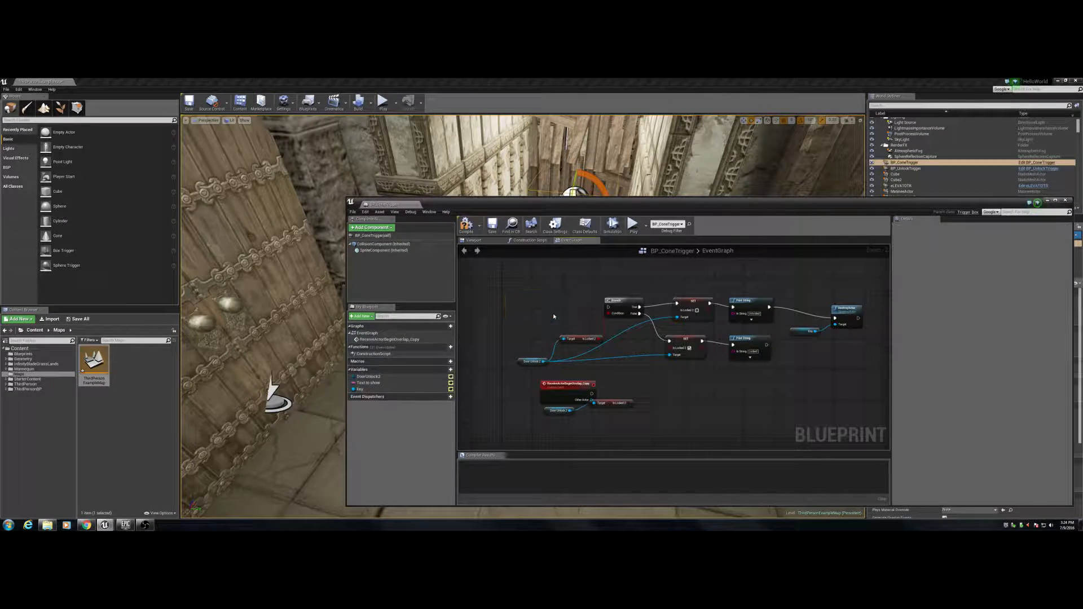
- Undo the pasting and deletion of the overlap event nodes
key(ctrl+z)
key(ctrl+z)
key(ctrl+z)
key(ctrl+z)
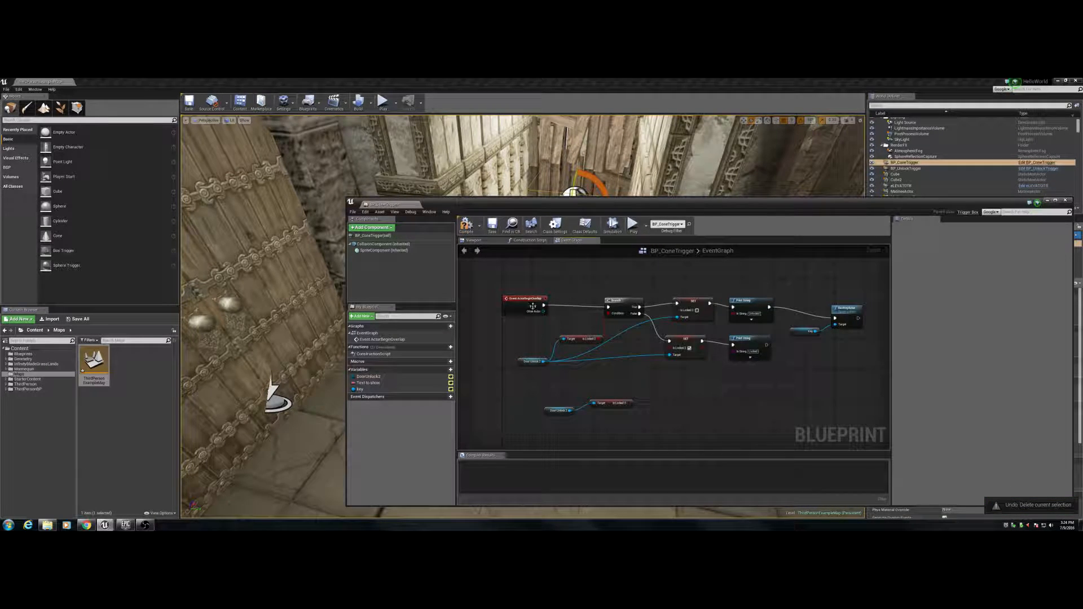
- Paste a copy of the ActorBeginOverlap event beside the lower DoorUnlock2 nodes and connect a new Branch node to it
key(ctrl+v)
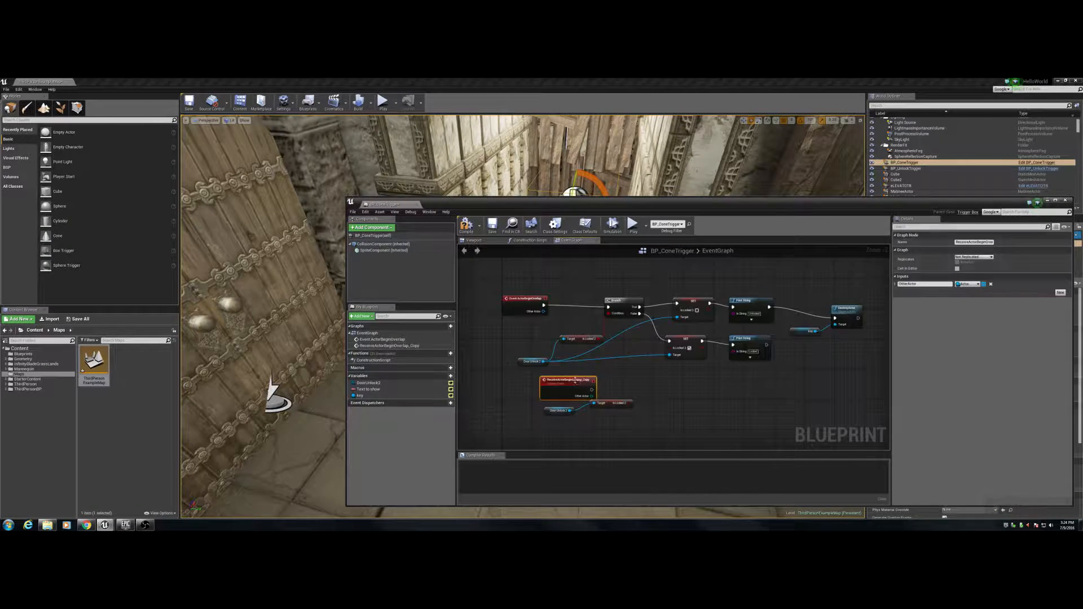
drag(592, 388, 654, 378)
click(592, 409)
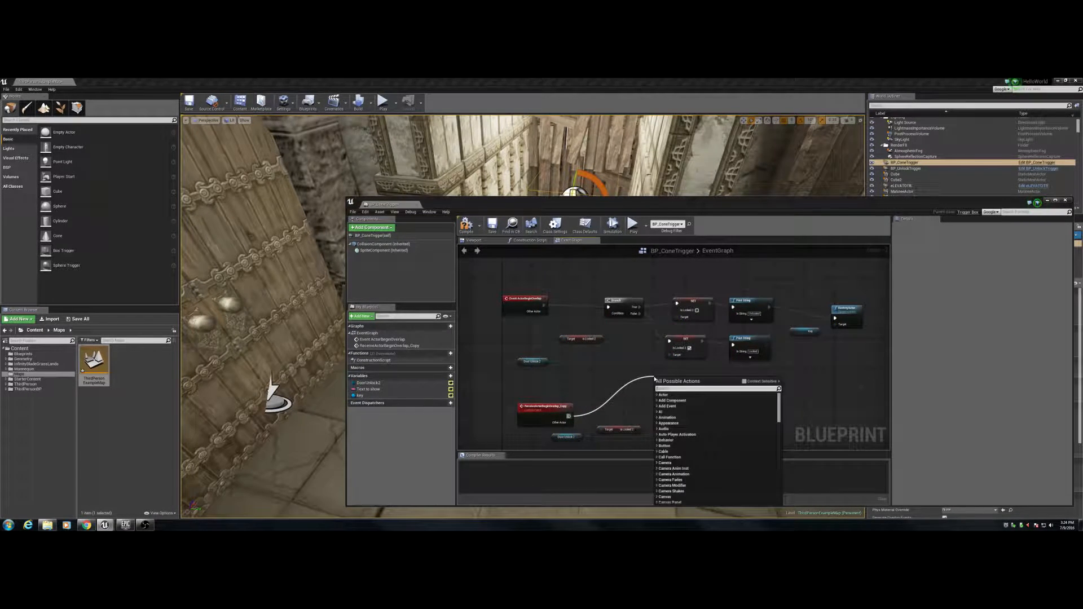
text(branch)
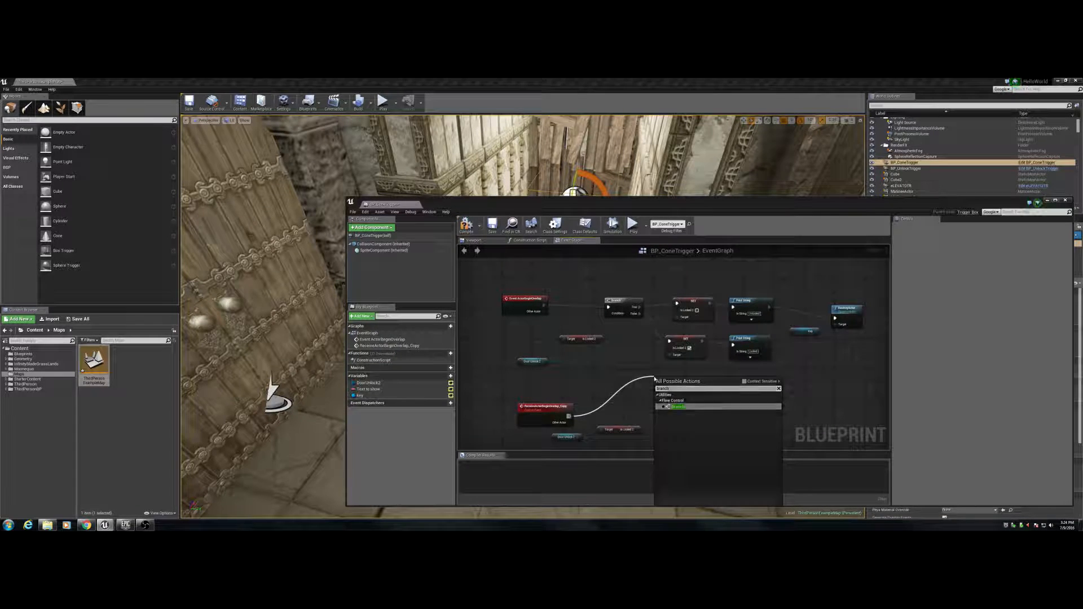
key(Return)
drag(674, 380, 735, 396)
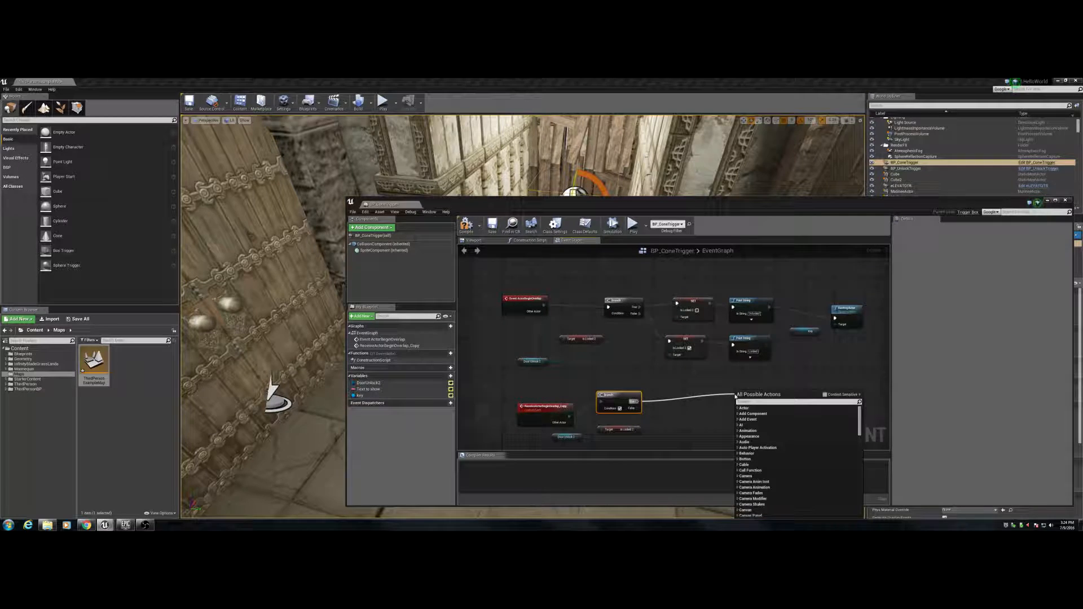
text(set)
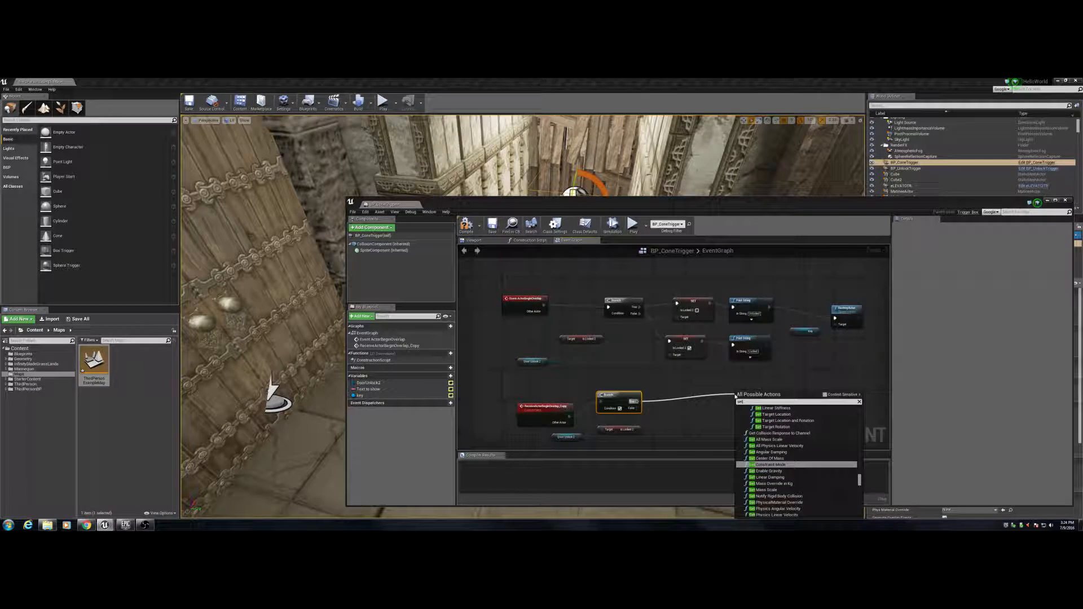
click(697, 419)
click(686, 302)
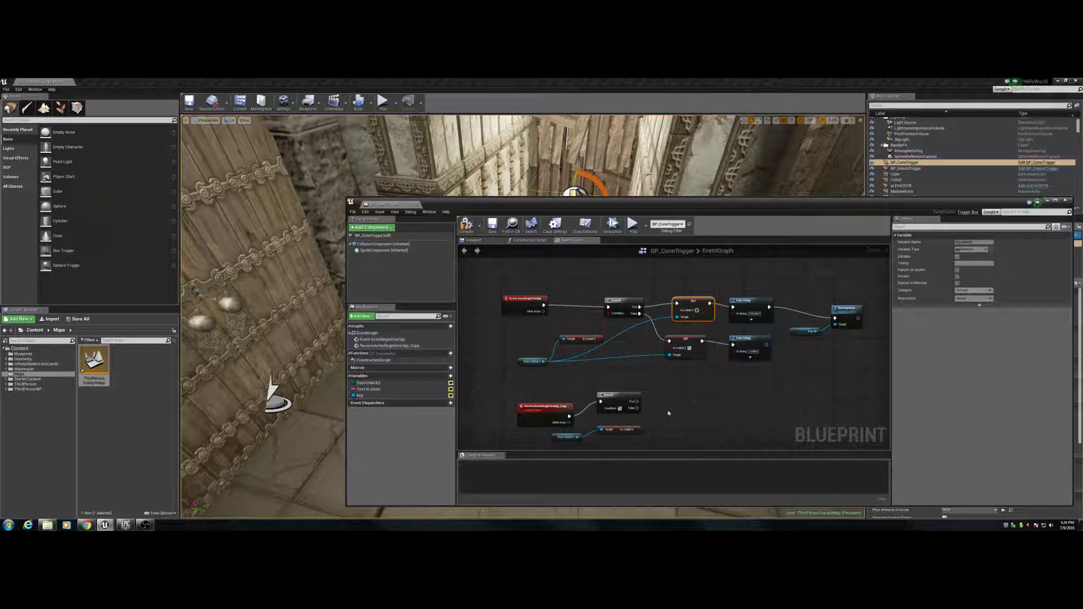
- Add a Set Is Locked 2 node from the lower Branch's True output and place it close beside the Branch
drag(637, 401, 695, 413)
text(set)
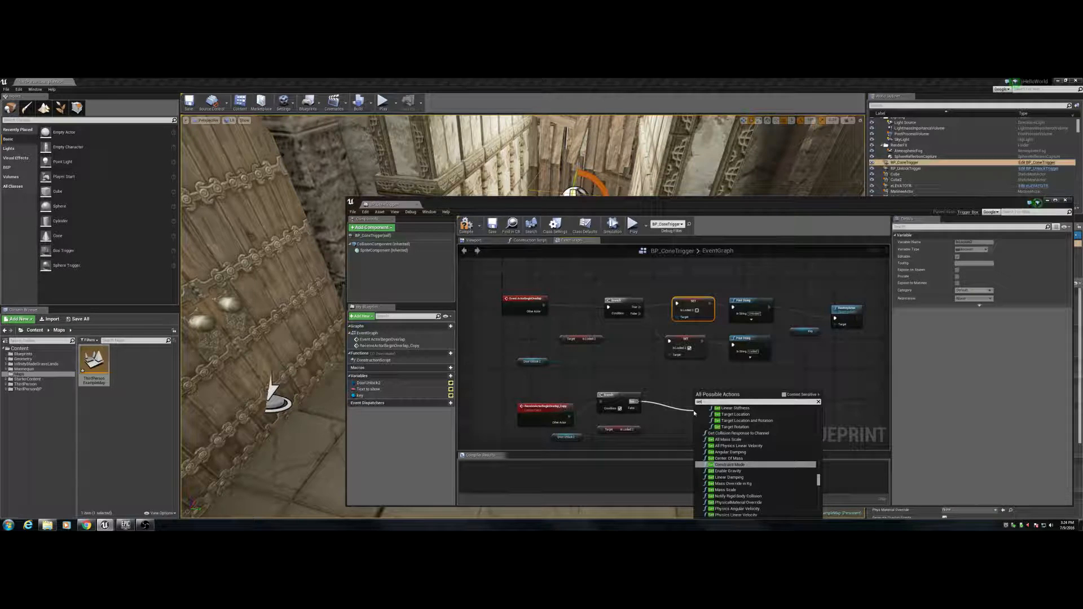
key(BackSpace)
key(BackSpace)
key(BackSpace)
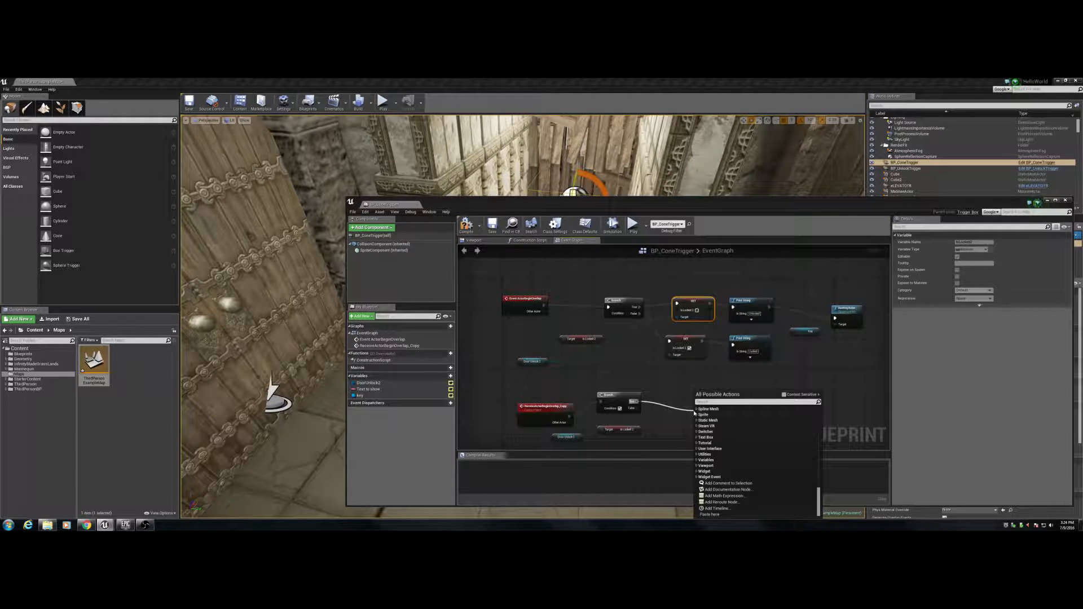
text(set i)
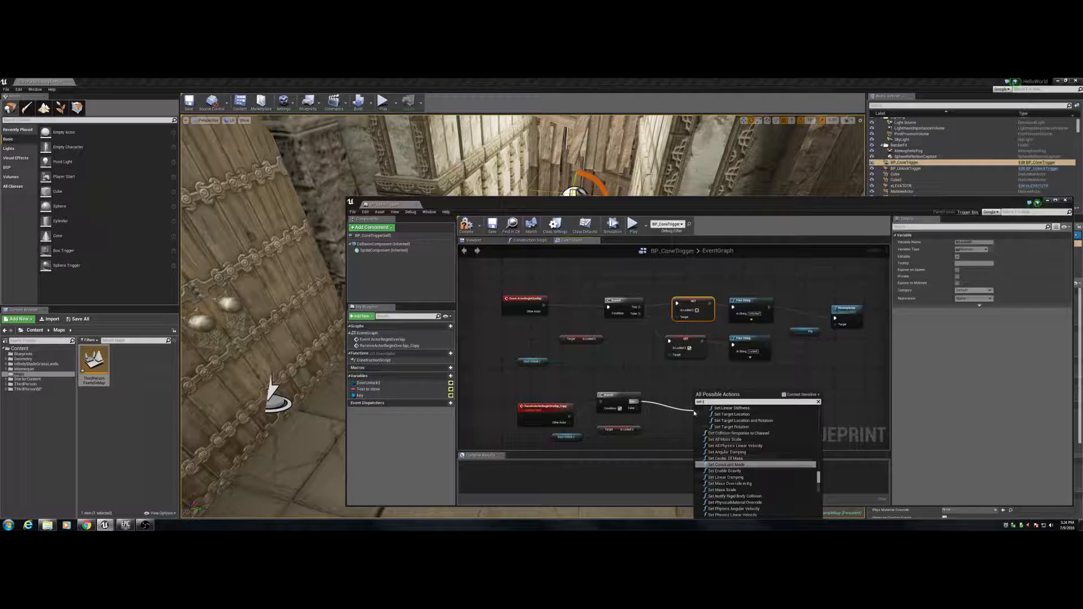
text(s lock)
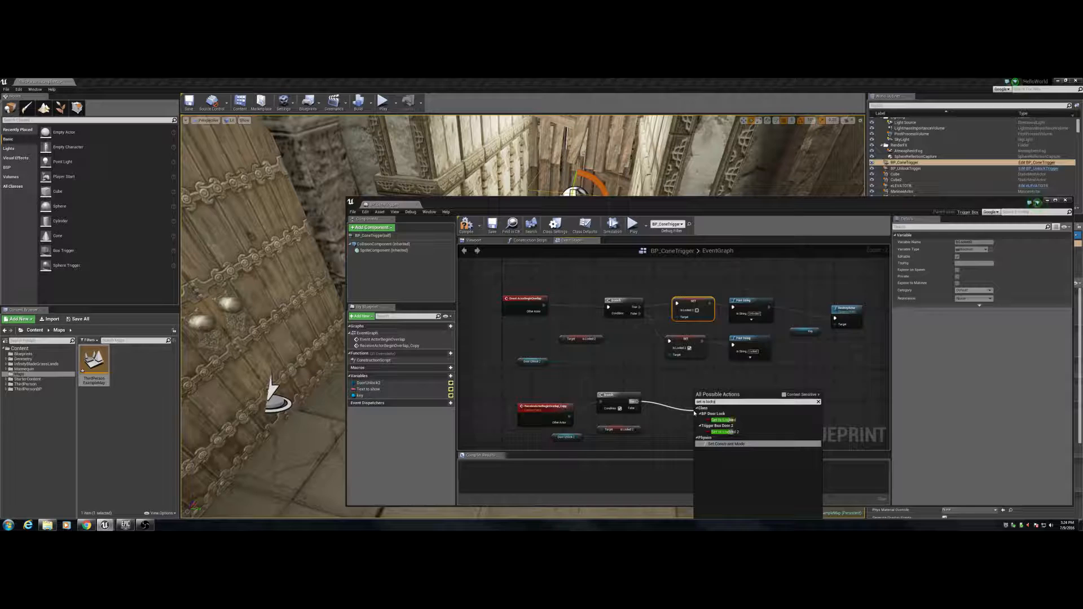
text(ed)
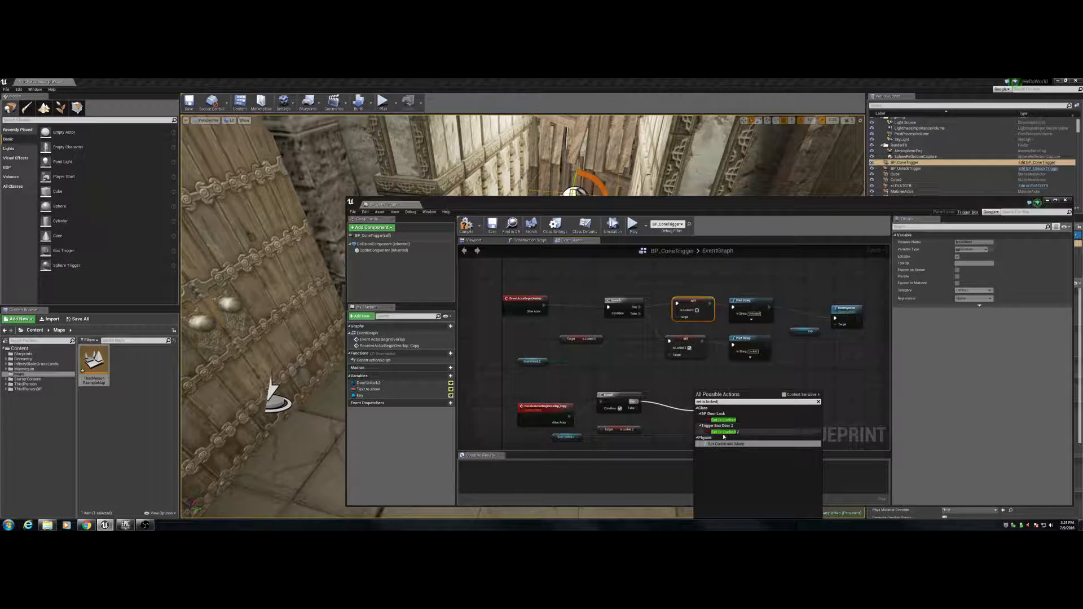
click(723, 432)
drag(711, 414, 682, 395)
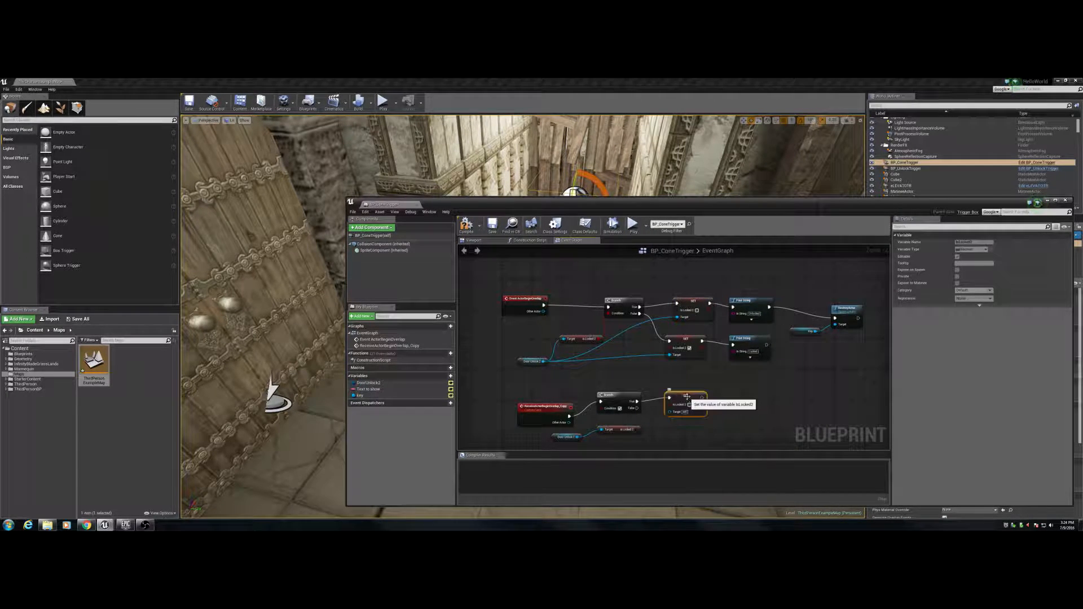
- Paste a second Set Is Locked 2 node below the first, connect it to the Branch's False output and enable its Is Locked 2 value
right_drag(737, 409, 736, 392)
drag(636, 392, 689, 415)
click(711, 384)
click(694, 380)
click(677, 421)
key(ctrl+v)
drag(699, 422, 688, 416)
drag(632, 391, 671, 415)
click(692, 422)
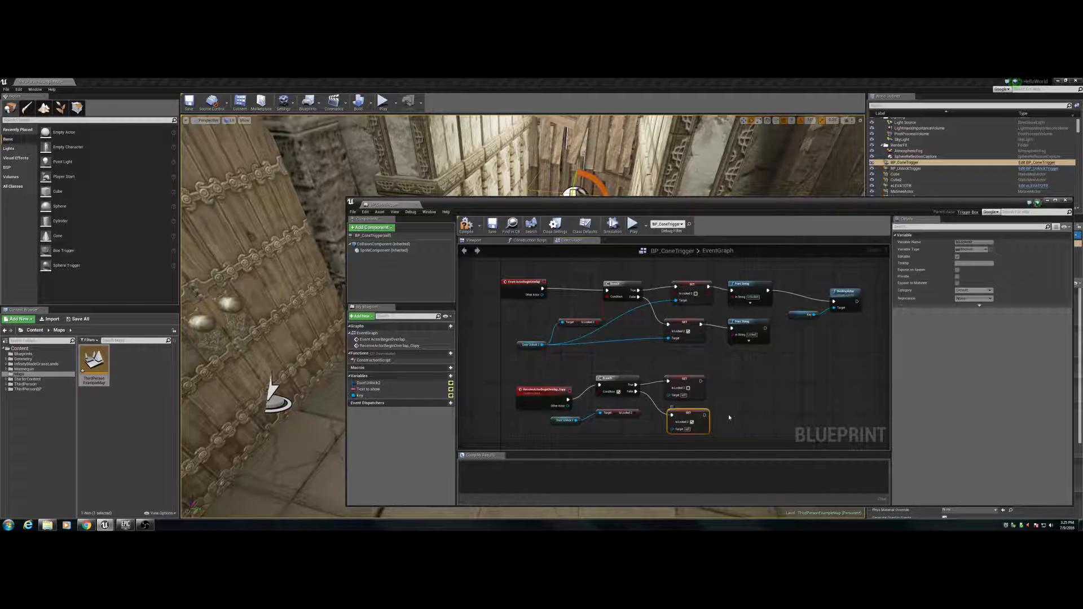
click(728, 414)
right_drag(725, 418, 742, 401)
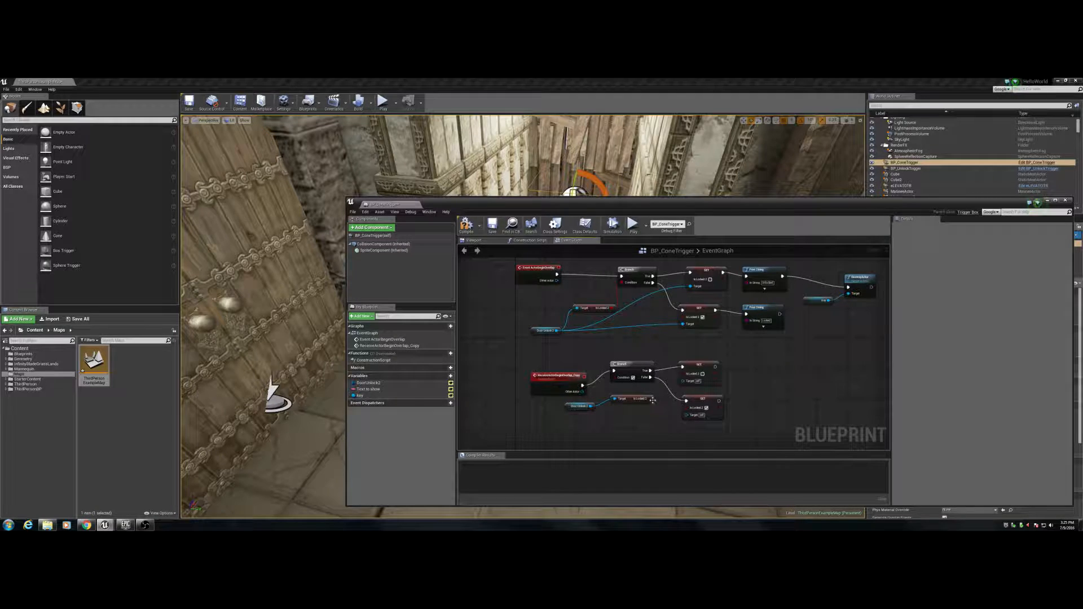
- Move the lower DoorUnlock2 and Is Locked 2 getters together beneath the copied overlap event, away from the Set nodes
drag(657, 418, 576, 370)
click(627, 394)
right_drag(752, 398, 698, 400)
click(707, 272)
ctrl+click(715, 311)
click(703, 367)
- Add a Print String node after the Set node on the lower Branch's True path, with the text Unlocked
drag(660, 367, 722, 372)
text(print)
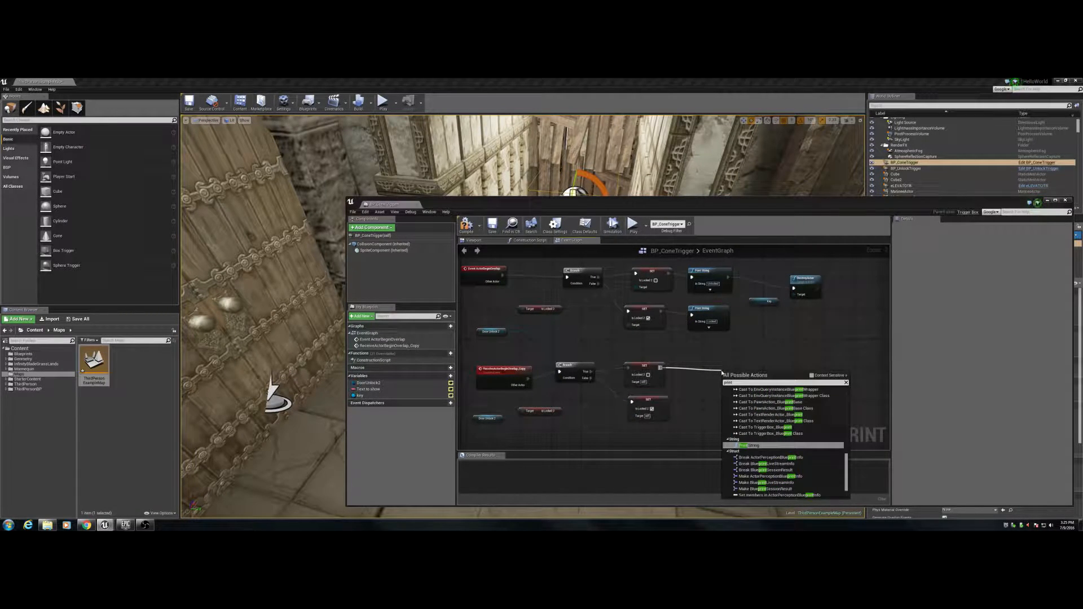
key(Return)
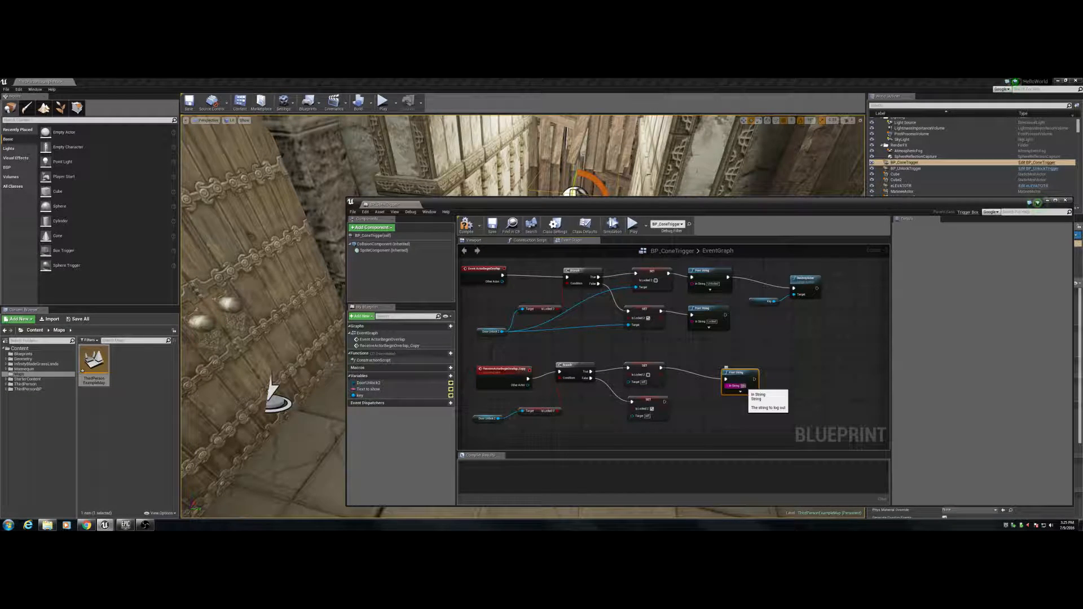
click(745, 386)
text(Unlocked)
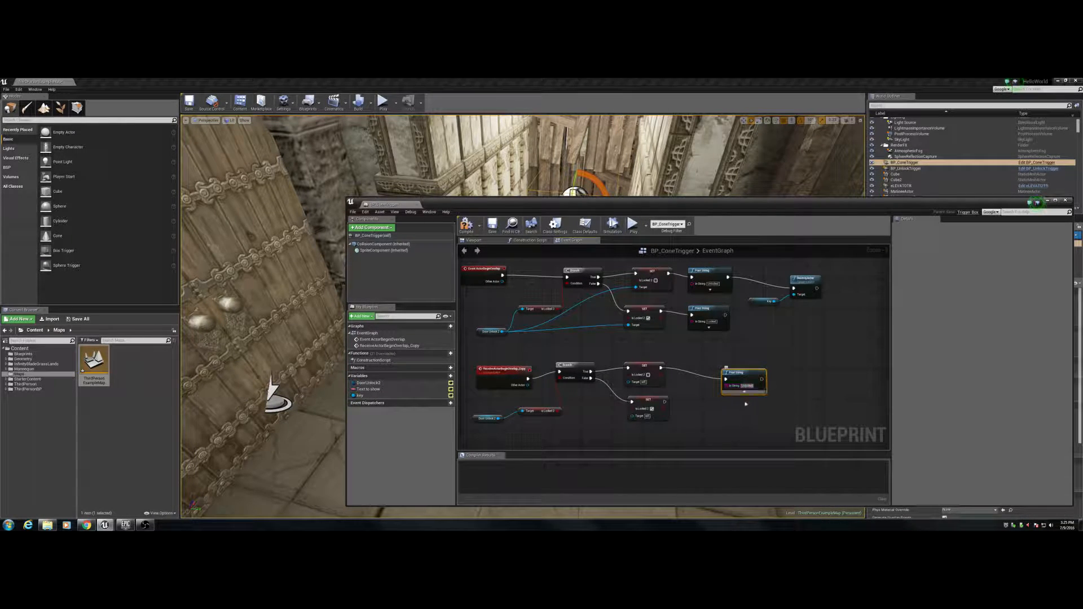
- Duplicate the Print String with the text Locked, connect it to the False path's Set node, and align the two print nodes
click(733, 376)
key(ctrl+c)
click(698, 427)
key(ctrl+v)
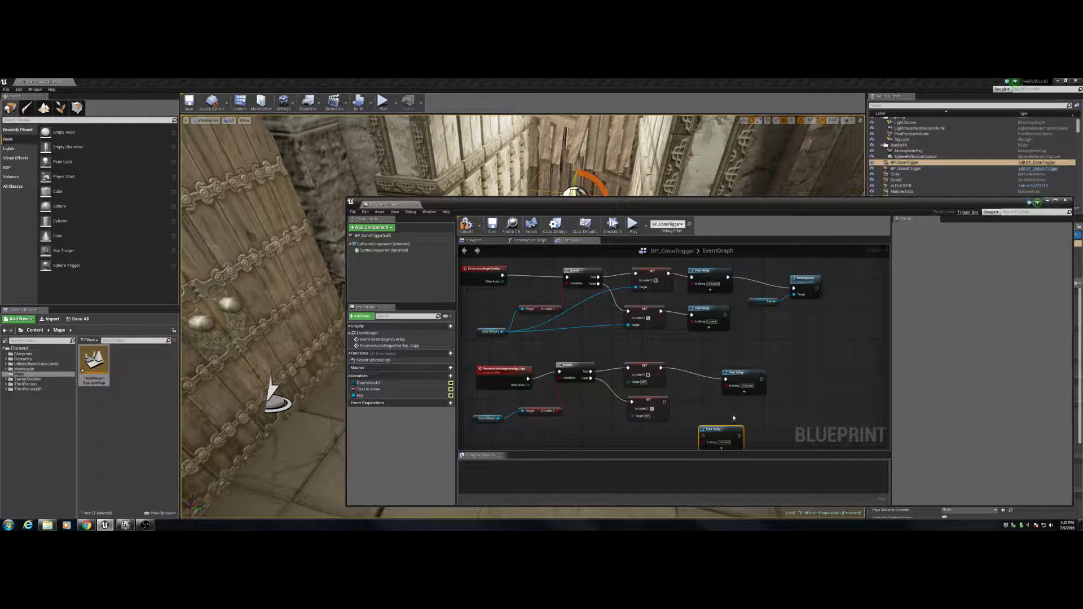
drag(730, 442, 730, 419)
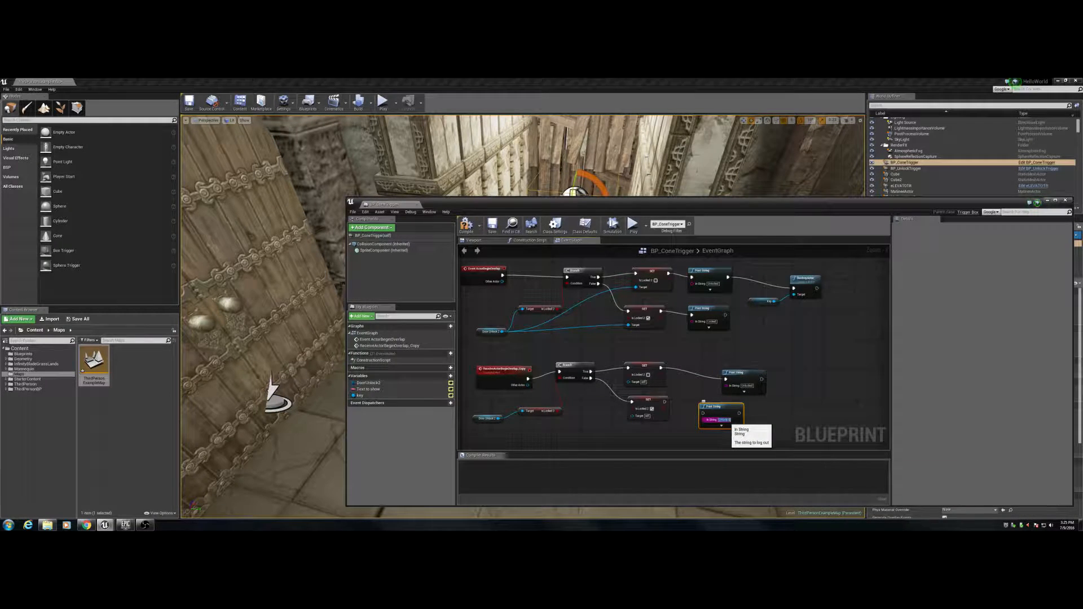
key(BackSpace)
text(Locked)
drag(666, 402, 702, 413)
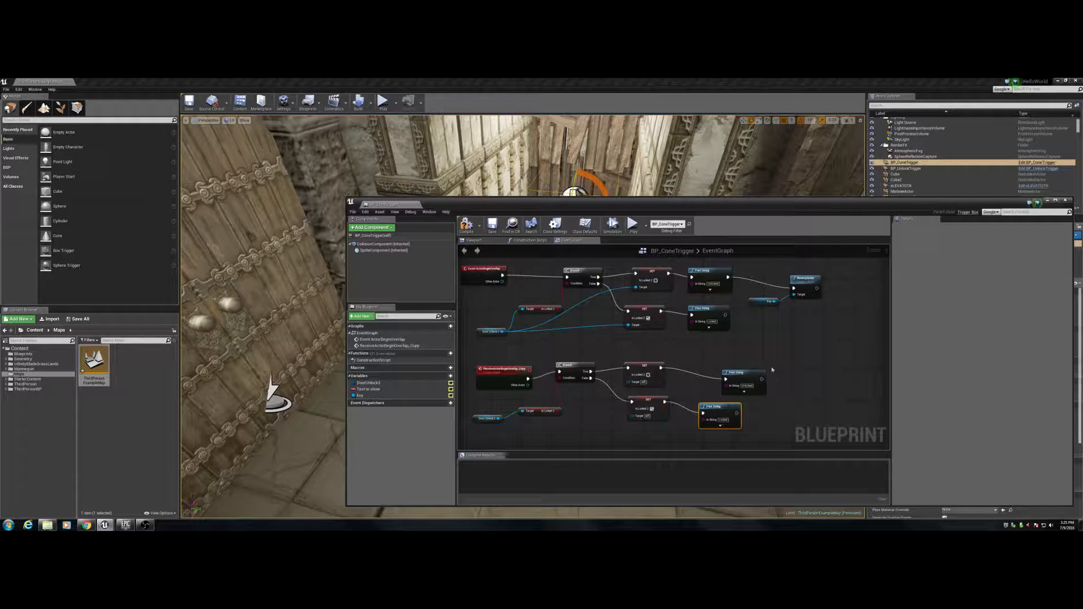
drag(743, 372, 717, 370)
- Add a Key getter beside the lower network's Print String nodes and try to attach a destroy action to it
click(539, 394)
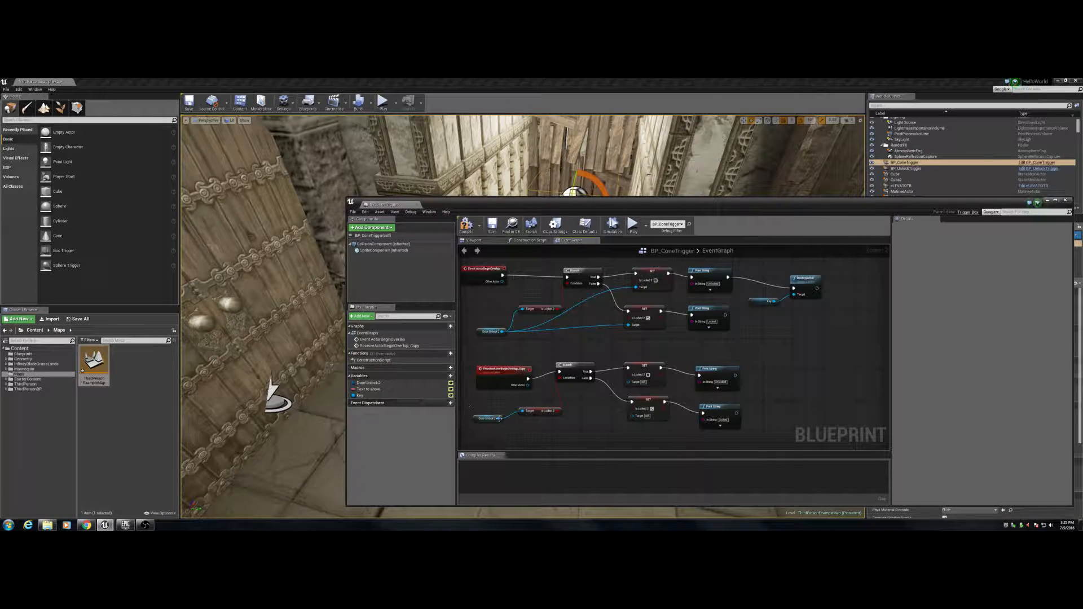
drag(360, 395, 777, 386)
click(776, 384)
drag(795, 382, 826, 369)
text(Destro)
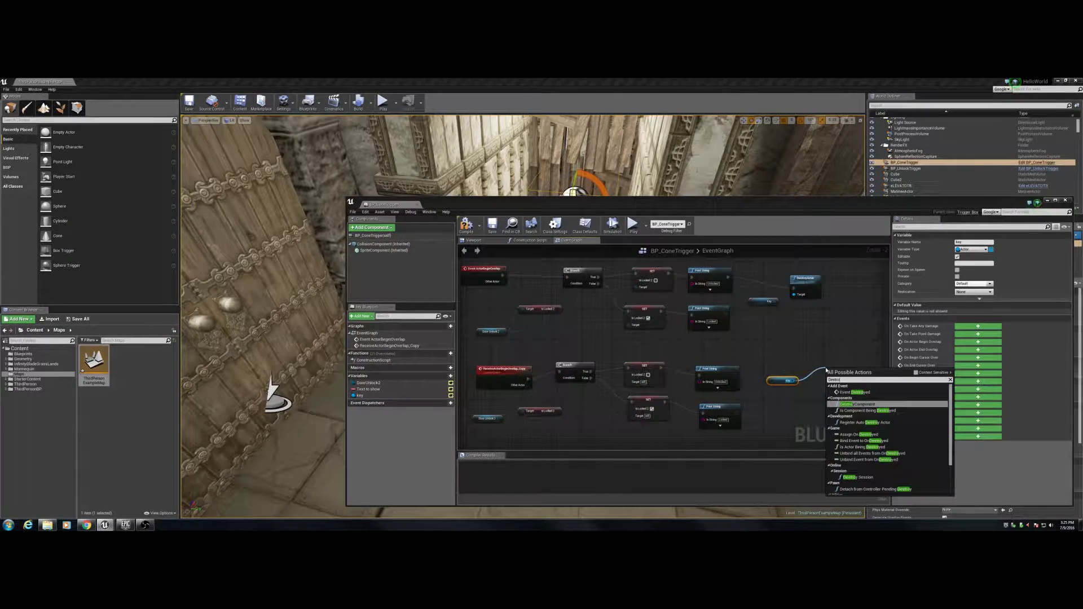
key(Return)
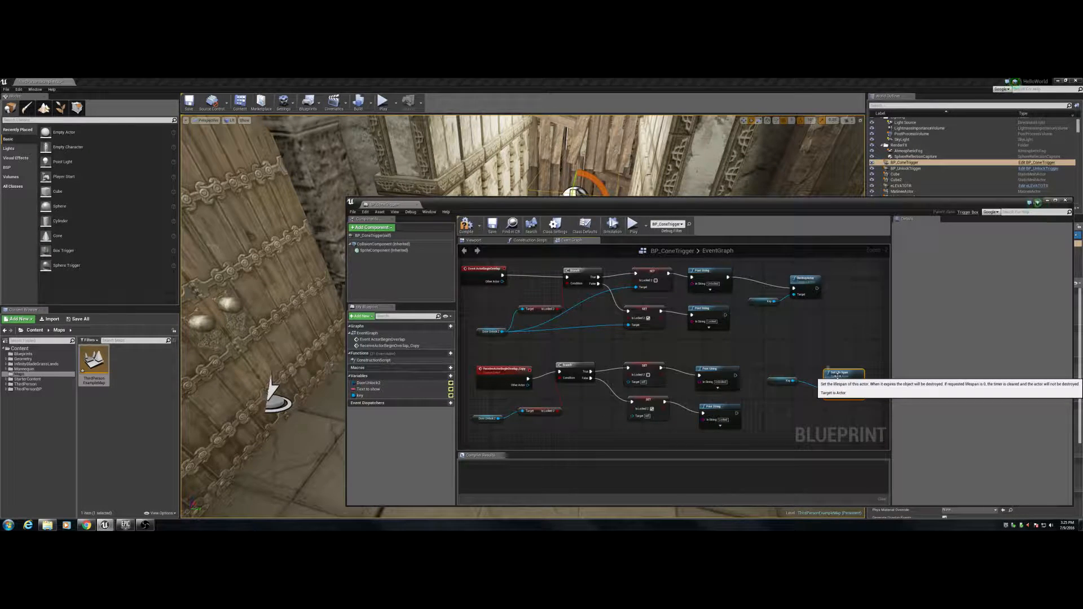
key(ctrl+z)
- Add a DestroyActor node targeting the new Key getter and connect it to the output of the Unlocked Print String
drag(794, 381, 821, 378)
text(de)
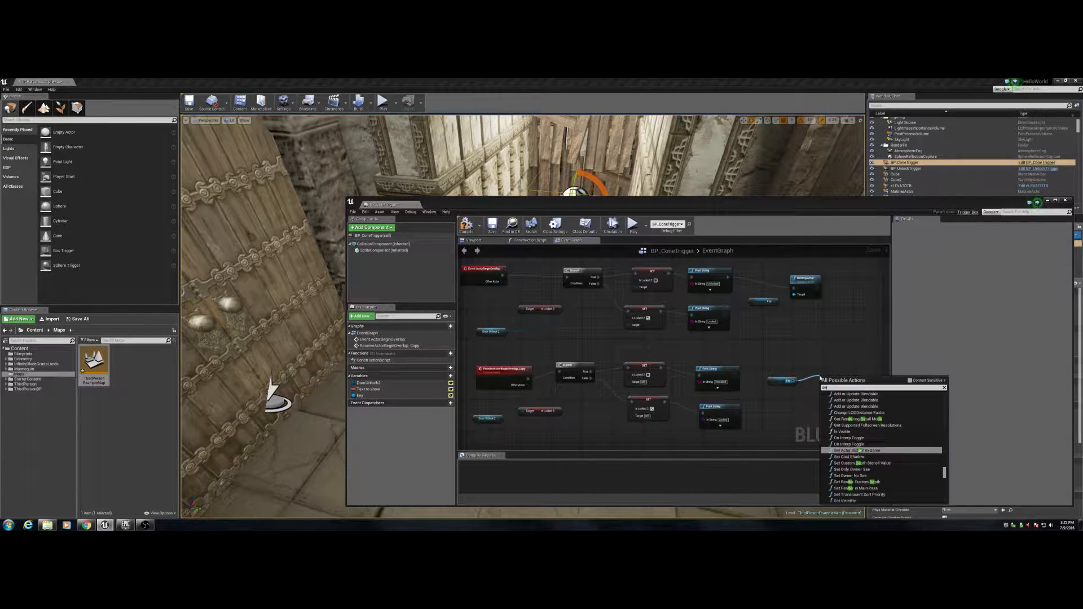
text(stro)
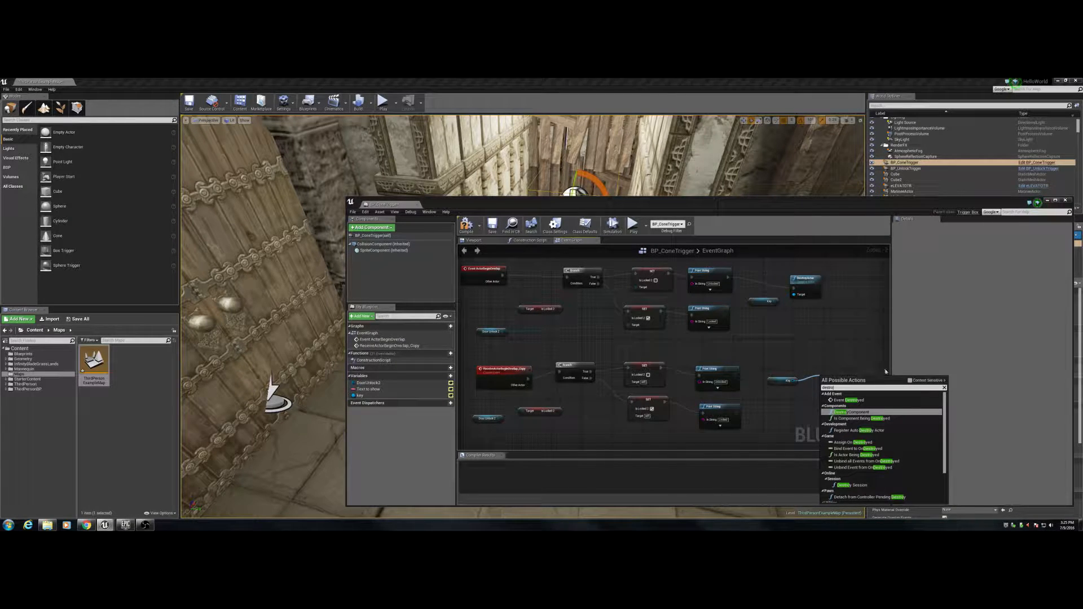
text(y actor)
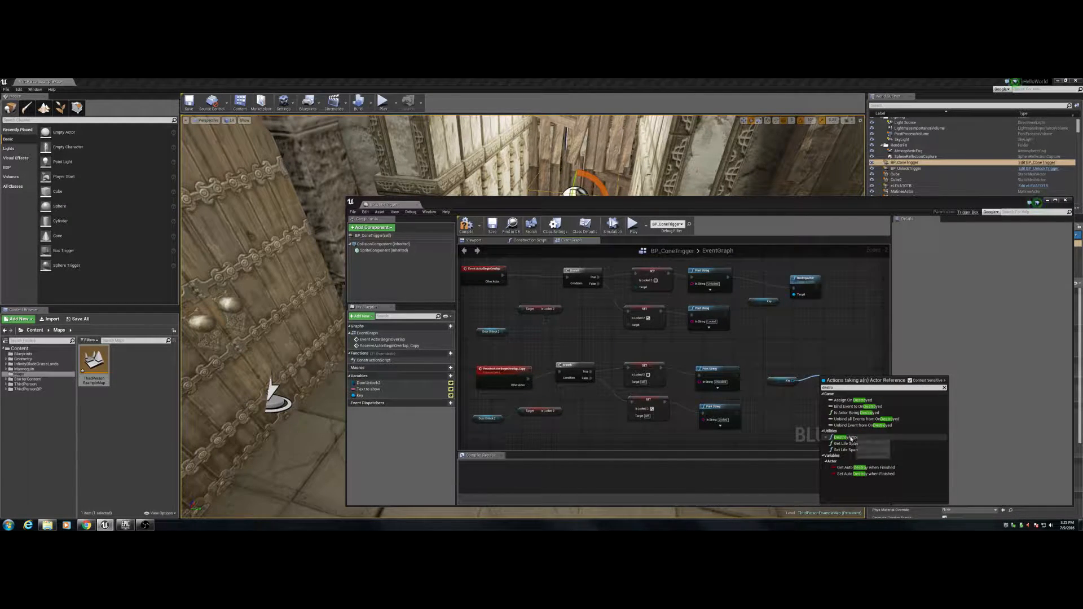
key(Return)
drag(816, 394, 808, 375)
drag(735, 375, 810, 378)
shift+click(788, 380)
- Delete the entire duplicated node network below the original one and compile the blueprint before closing it
click(823, 417)
scroll(624, 424, down, 3)
drag(771, 439, 519, 361)
key(Delete)
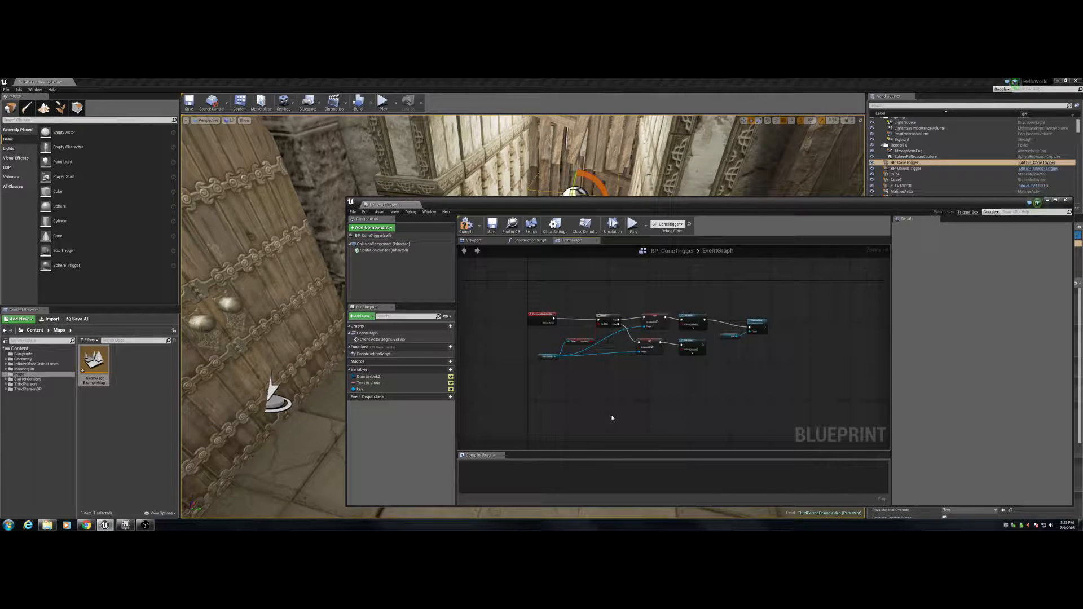
click(466, 226)
click(1064, 200)
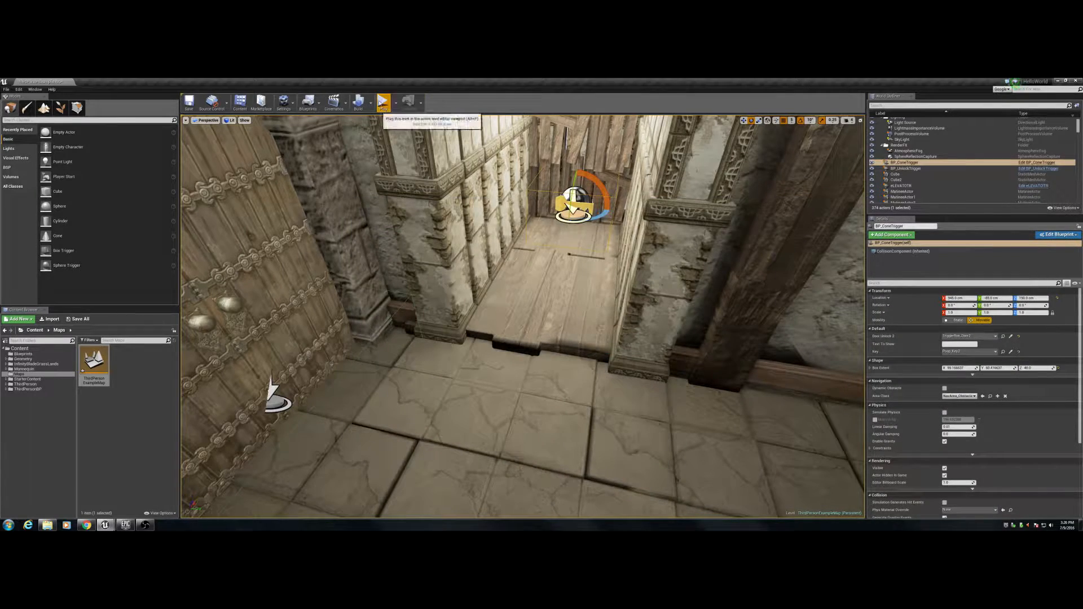
- Start a play session from a spot on the corridor floor near the locked door
click(382, 102)
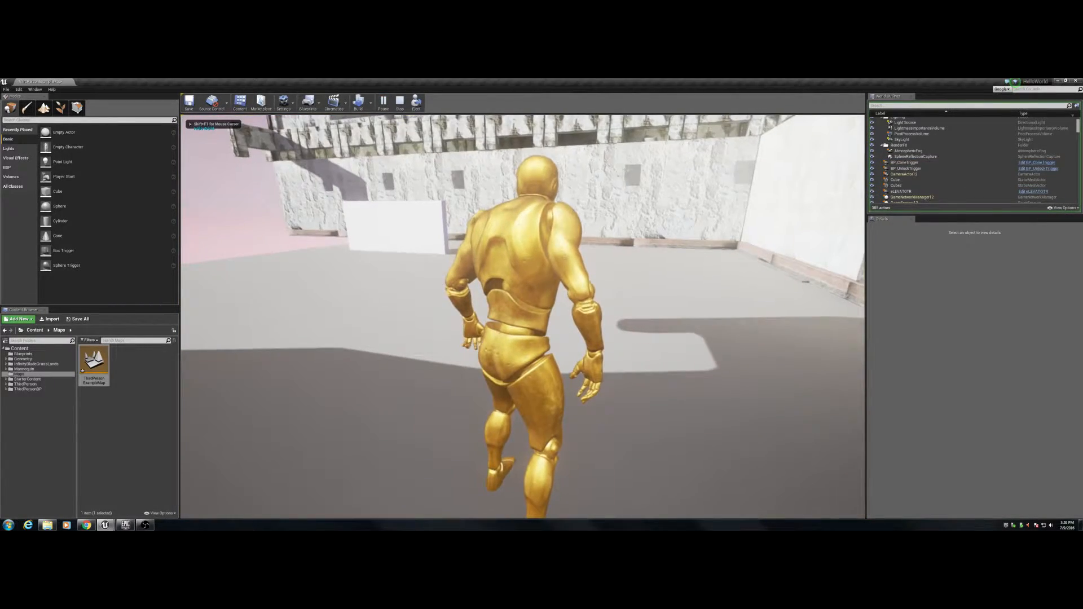
key(Escape)
mouse_move(601, 286)
right_down()
mouse_move(632, 292)
mouse_move(607, 296)
right_up()
right_click(607, 296)
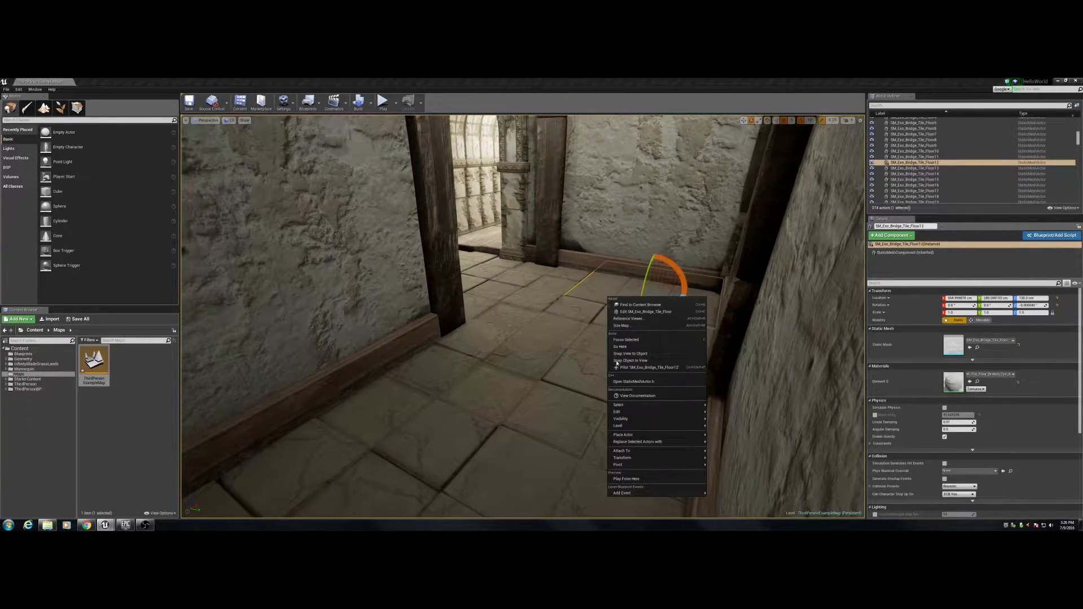
click(633, 480)
- Test the level by running to the key, passing through the unlocked door and back, and end the play session
key(w)
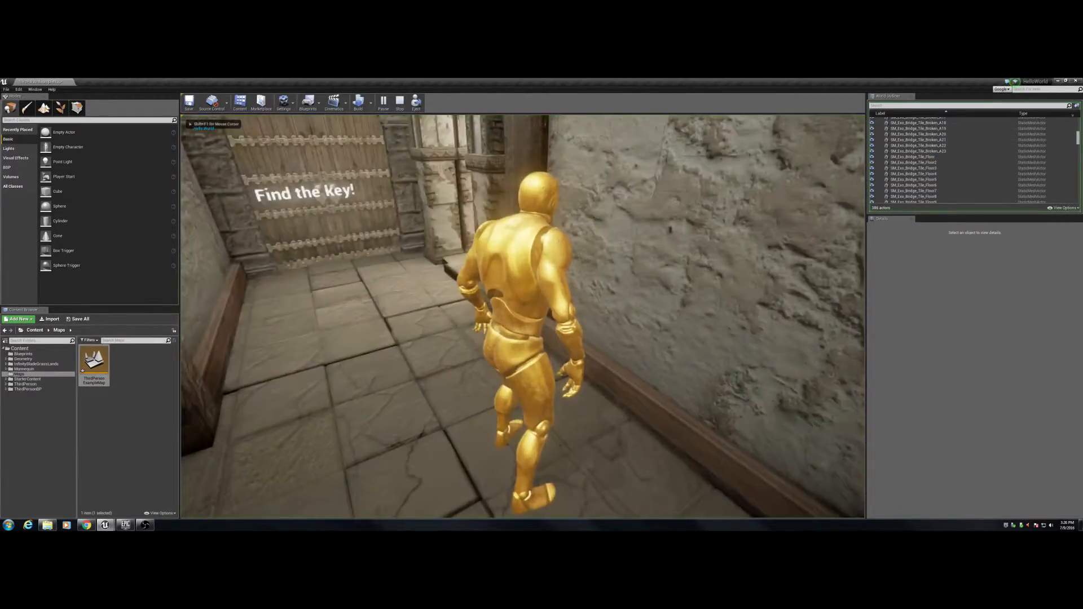
key(w)
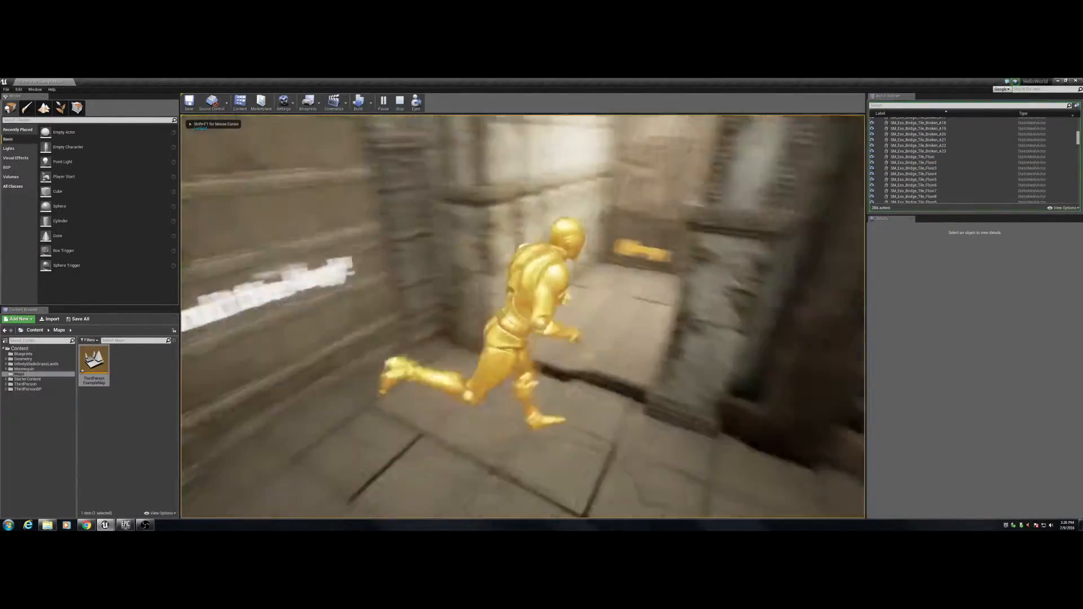
key(s)
key(w)
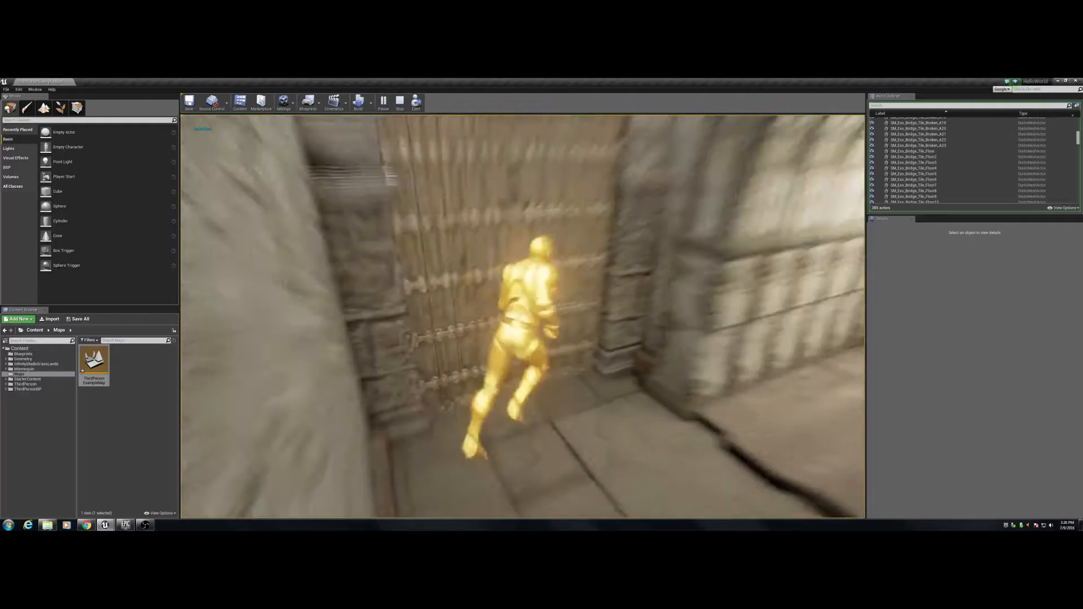
key(w)
key(w)
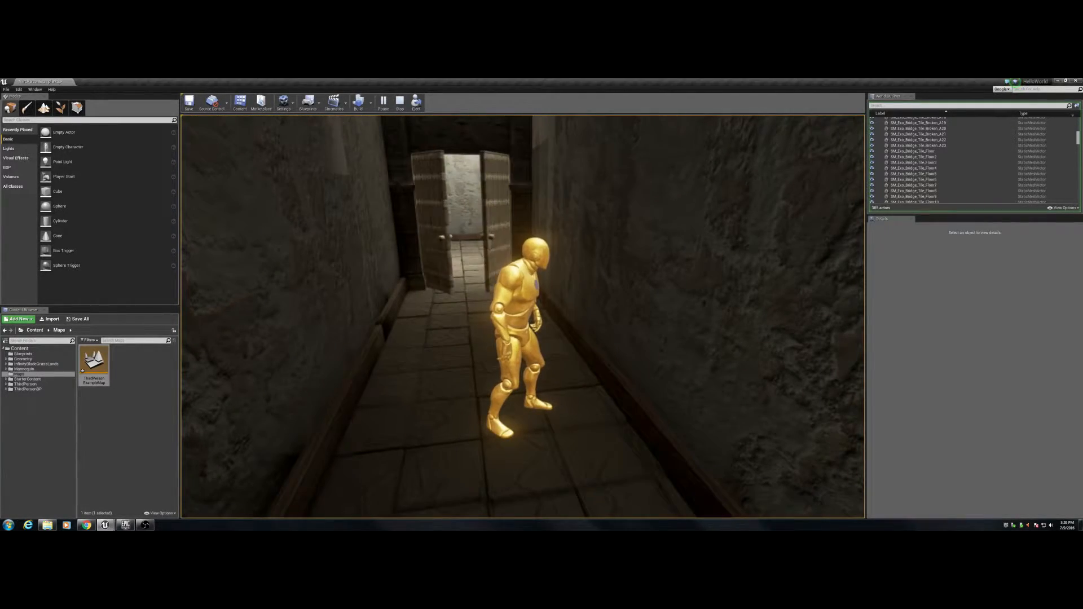
key(w)
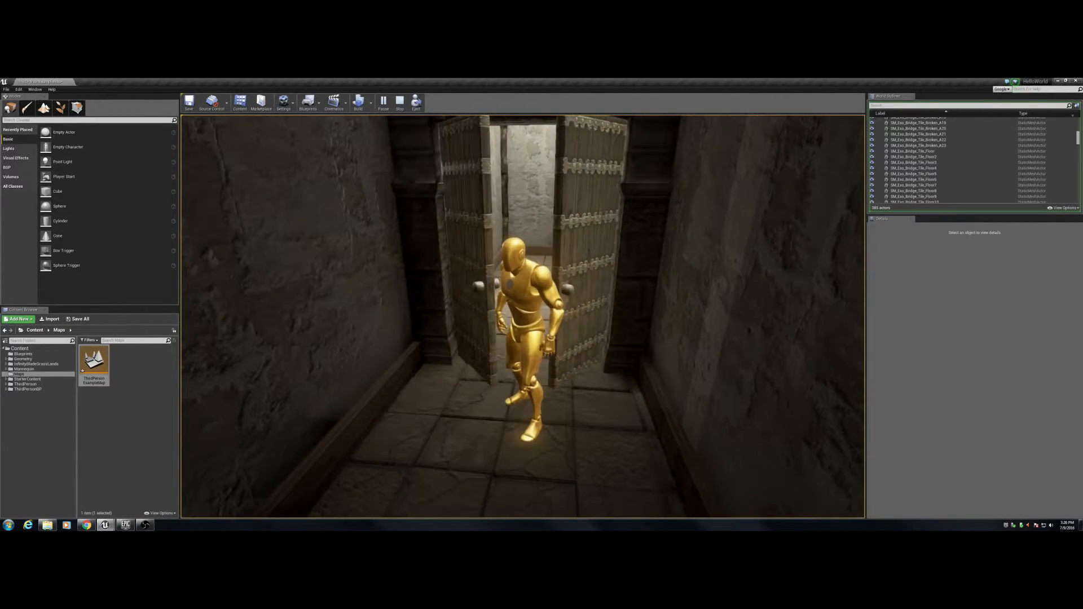
key(w)
key(s)
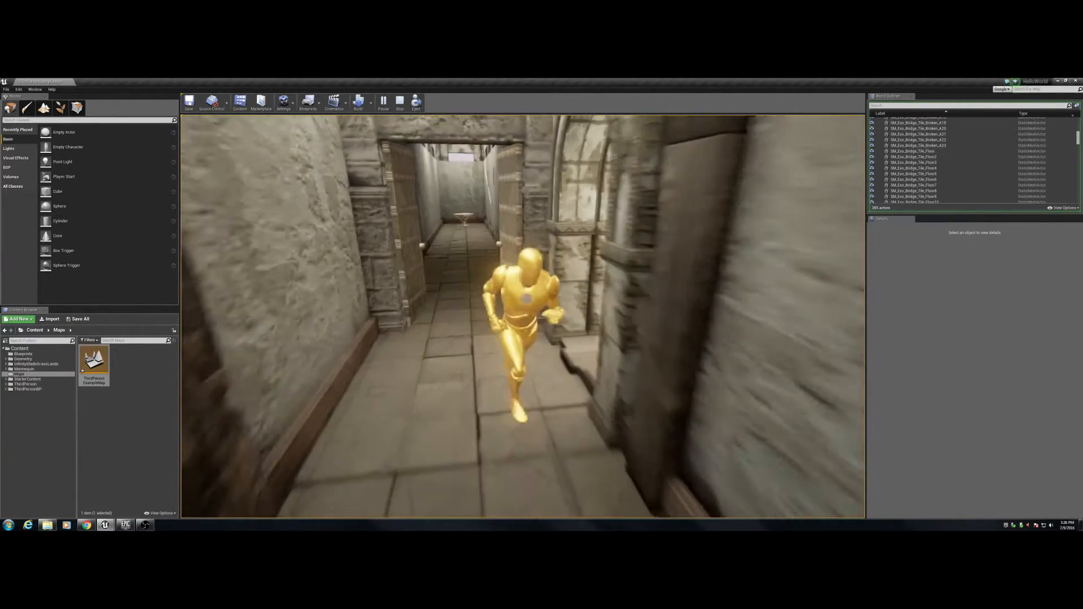
key(shift+F1)
key(Escape)
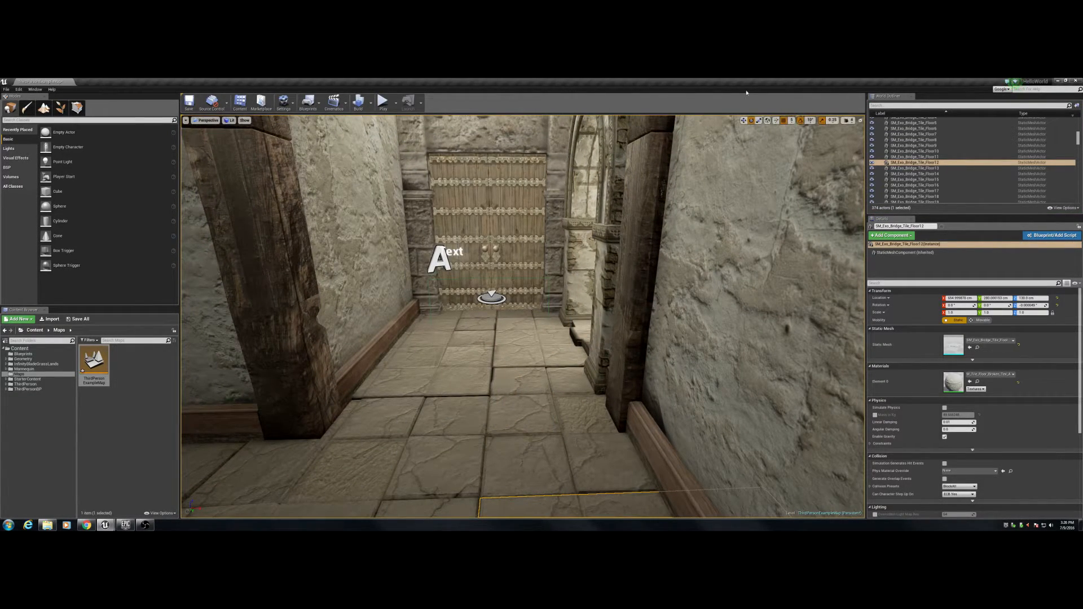
- Close the editor without saving the changes to the ThirdPersonExampleMap level
click(1075, 80)
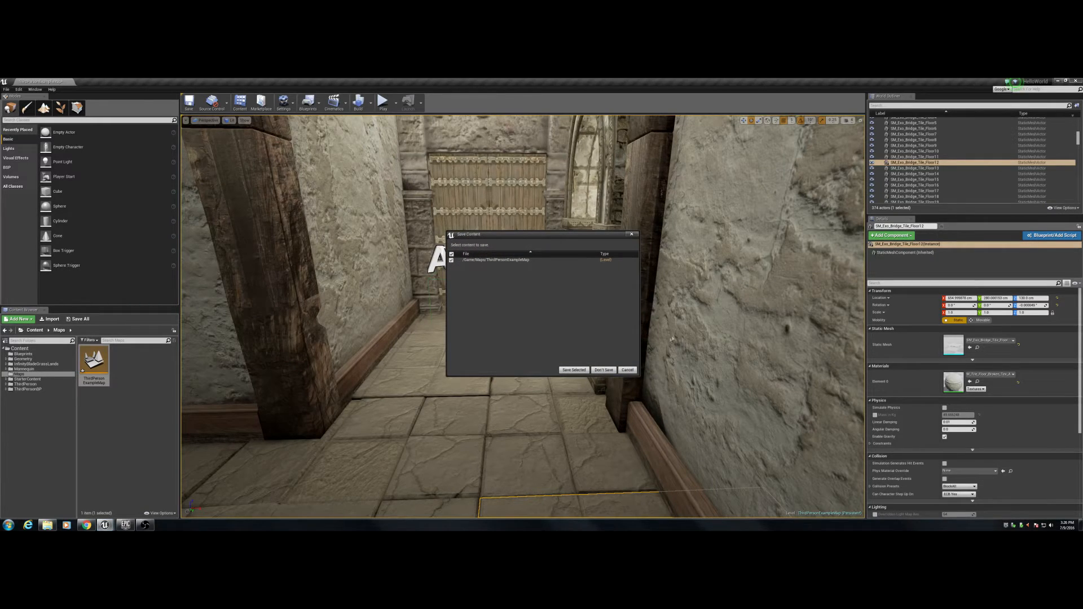
click(602, 370)
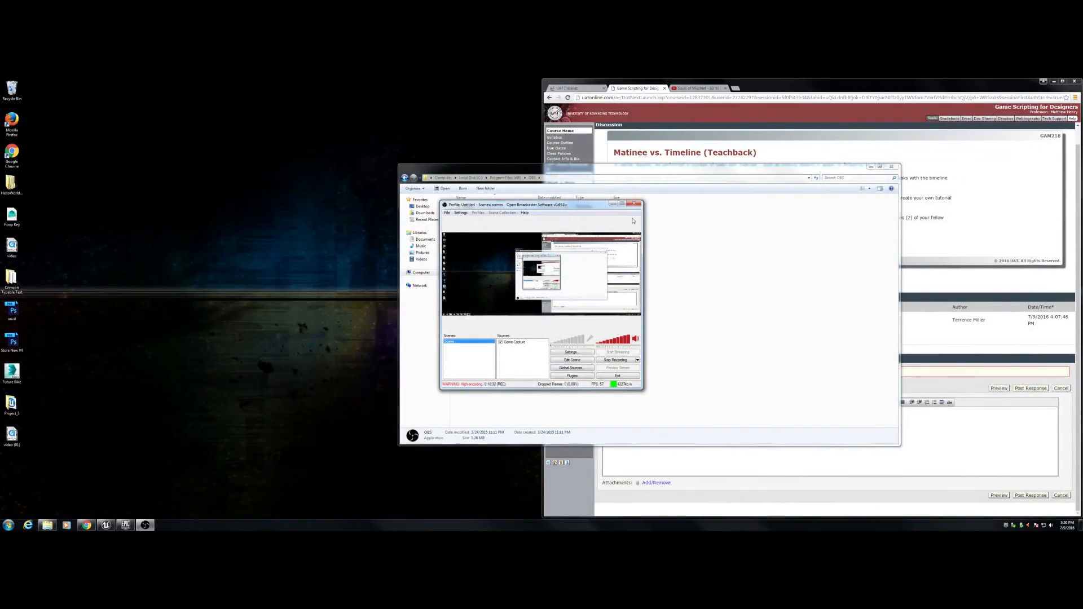